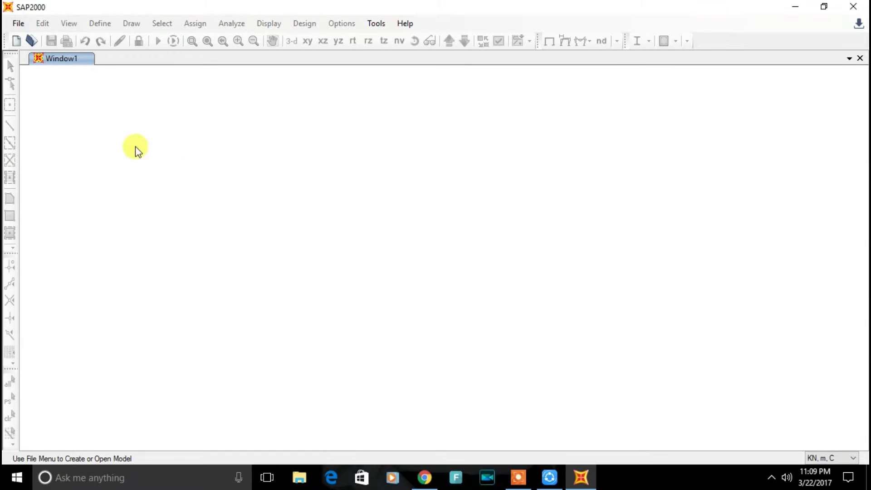
- Create a new model from the Grid Only template using KN, m, C units
left_click(19, 24)
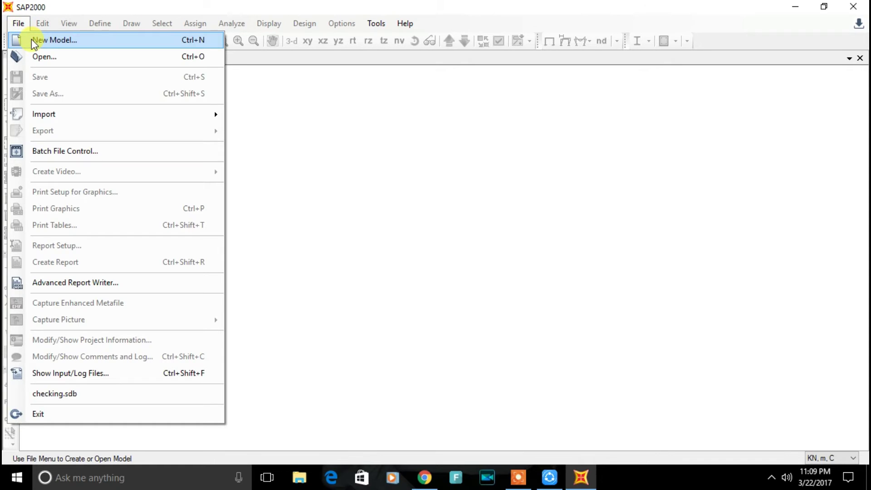
left_click(31, 39)
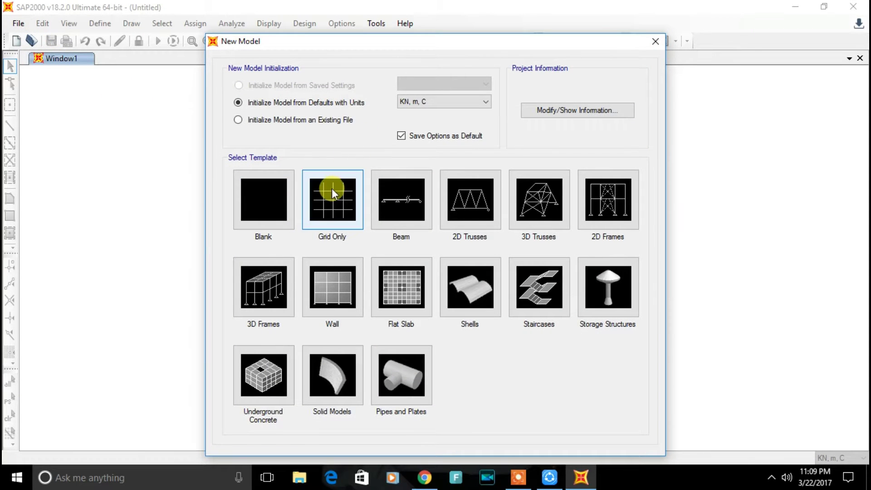
left_click(332, 191)
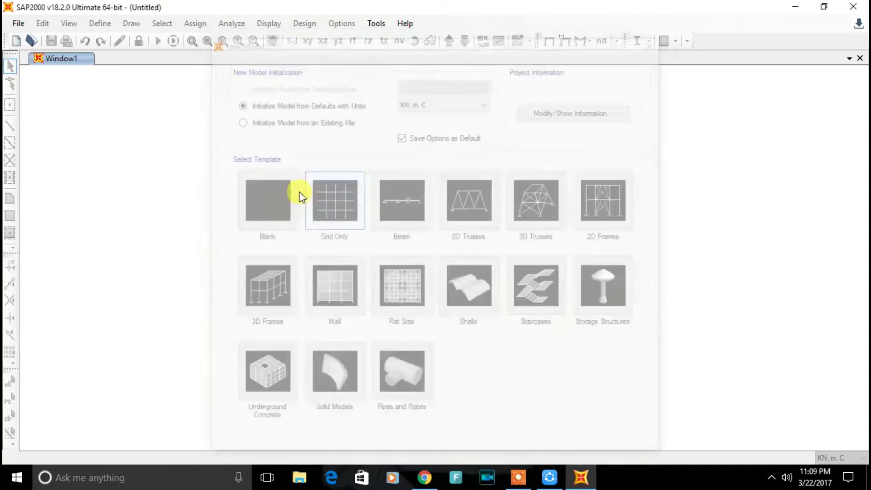
- Set the number of Cartesian grid lines to 6 in X, 5 in Y and 8 in Z
left_click_drag(508, 171, 435, 168)
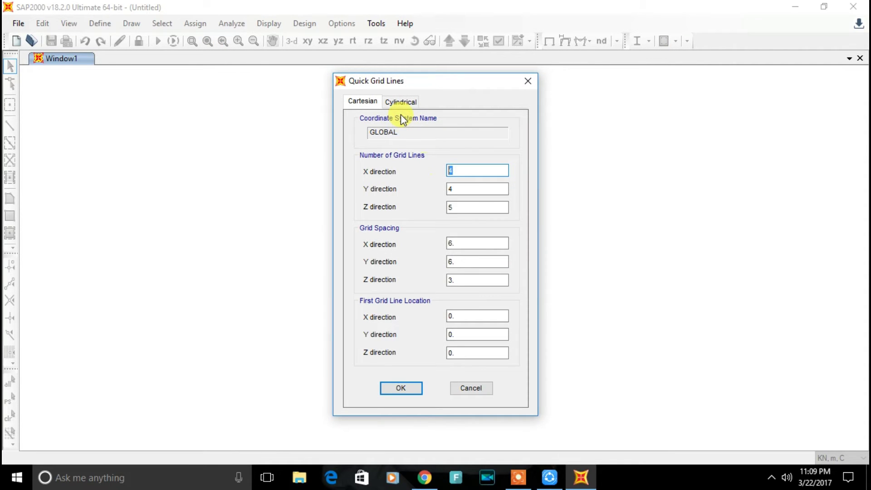
type("6")
key("Tab")
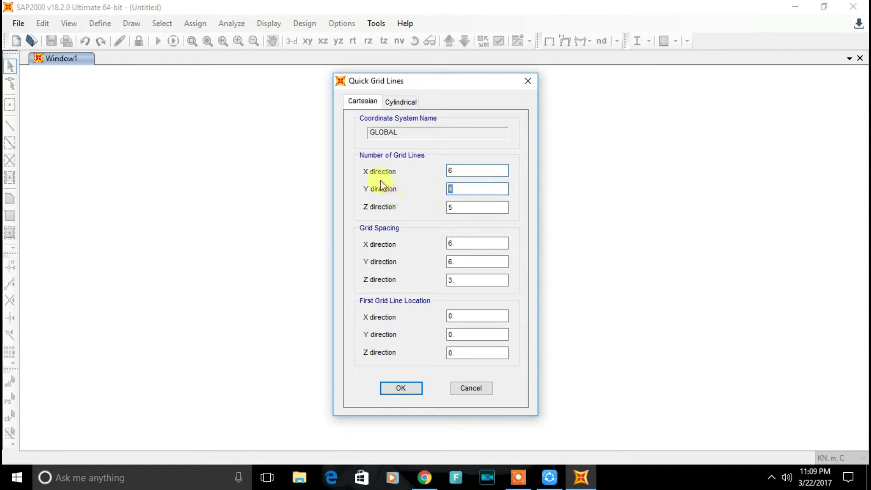
type("5")
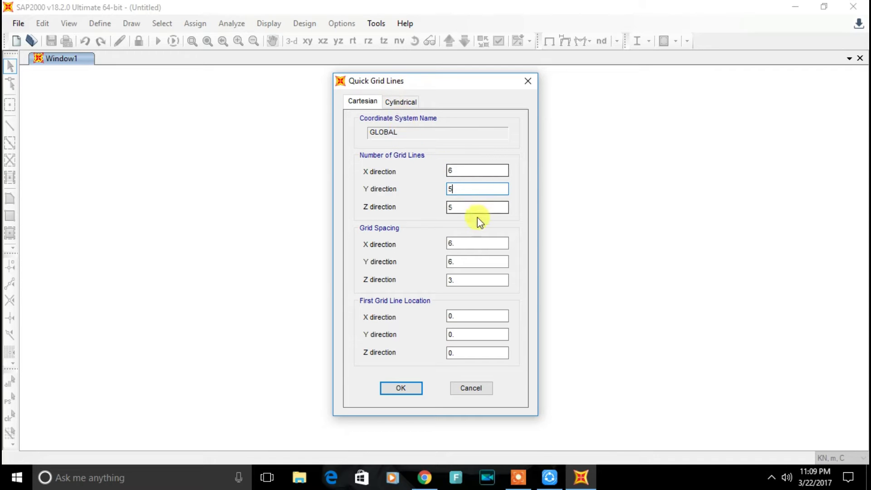
double_click(453, 208)
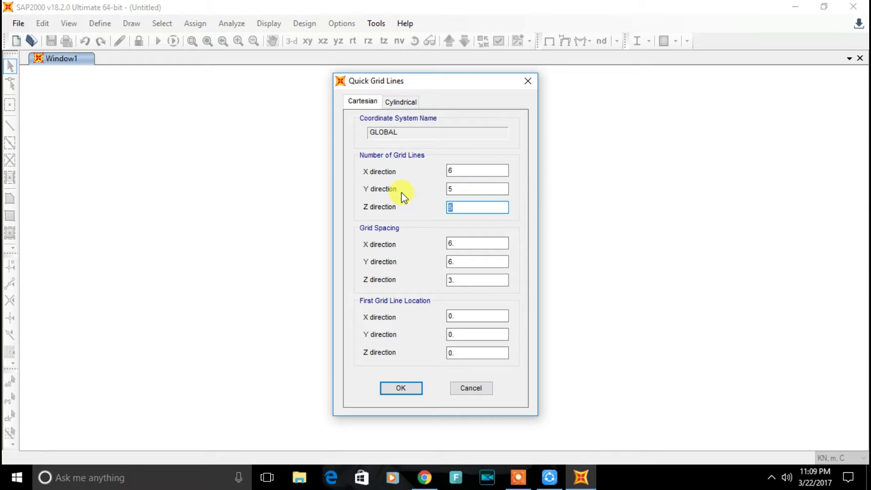
type("8")
- Set the grid spacing to 5 m in X and 4 m in Y, and generate the grid
double_click(455, 244)
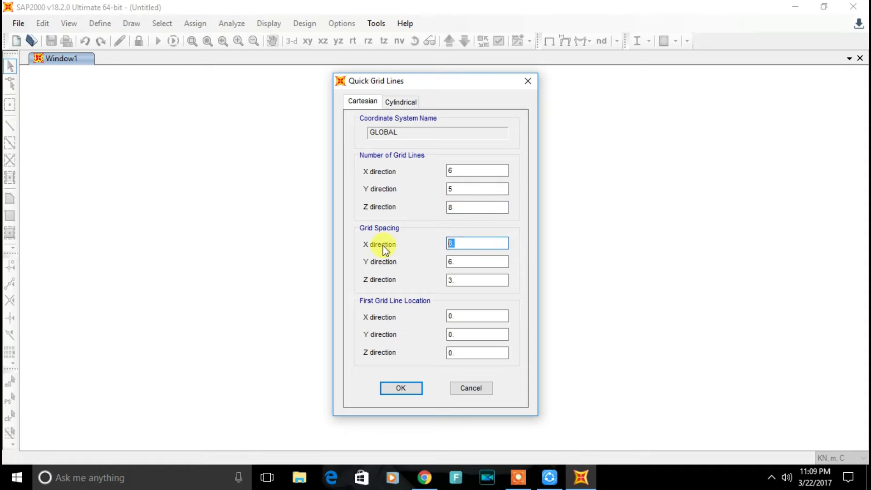
type("5")
double_click(452, 262)
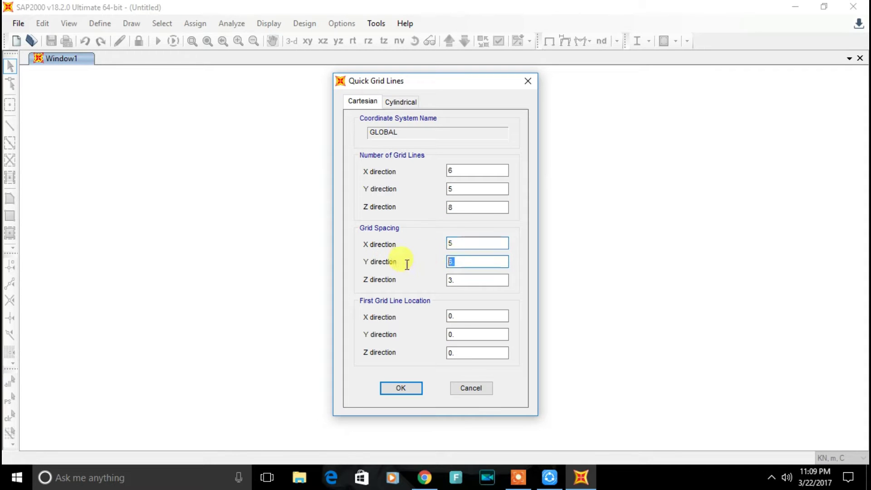
type("4")
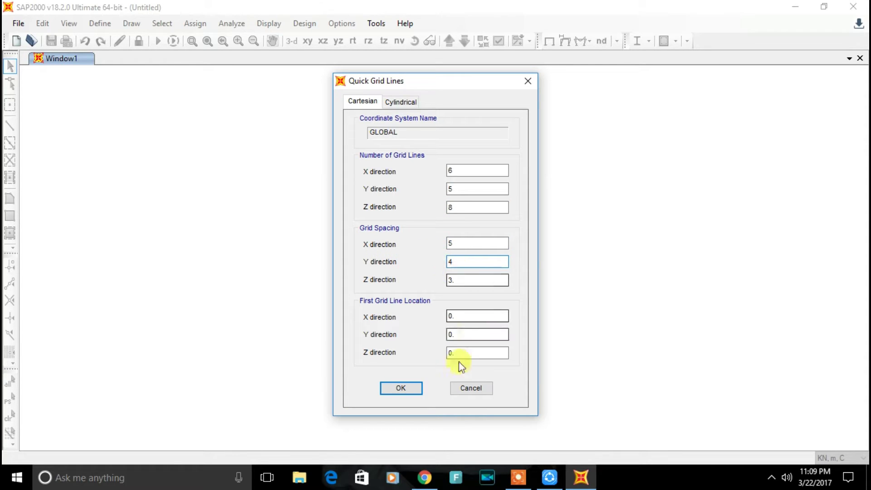
left_click(399, 389)
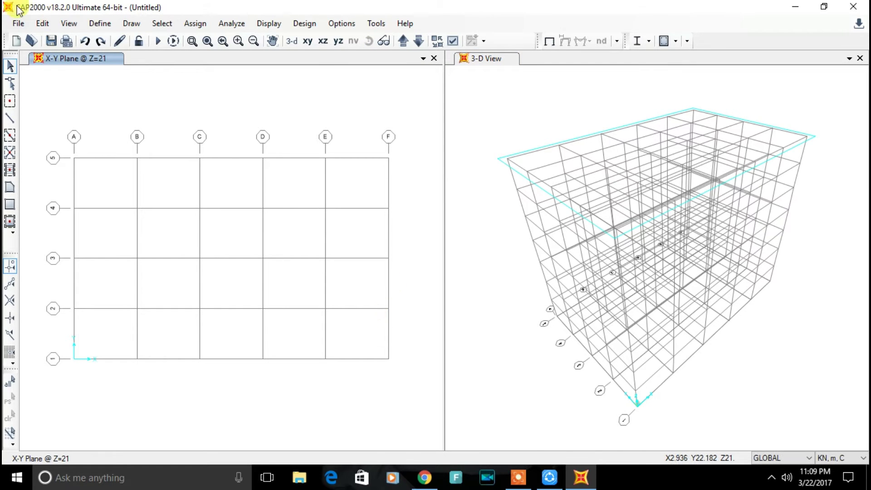
- Add a new concrete material for the India region, Indian standard, grade M30
left_click(100, 23)
mouse_move(158, 61)
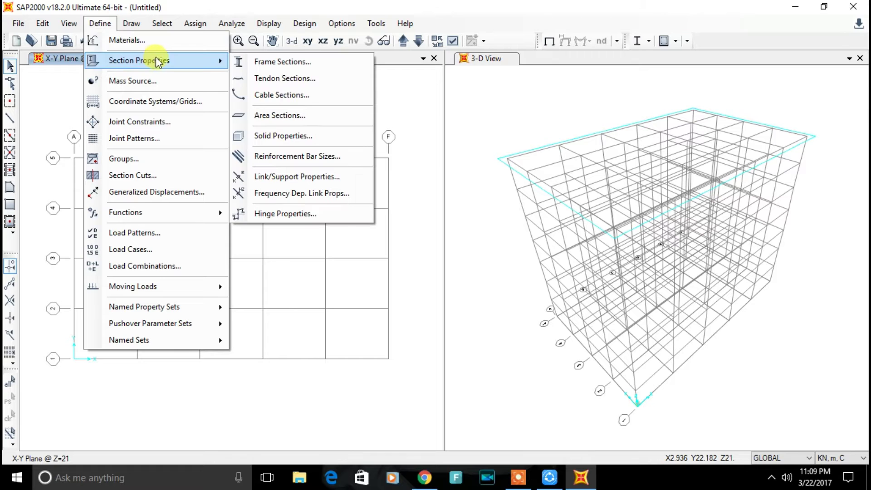
left_click(154, 46)
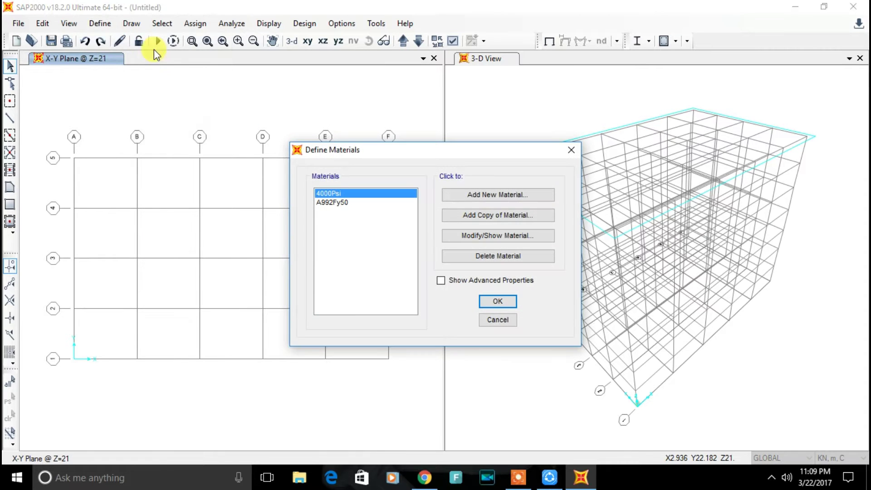
left_click(519, 205)
left_click(439, 214)
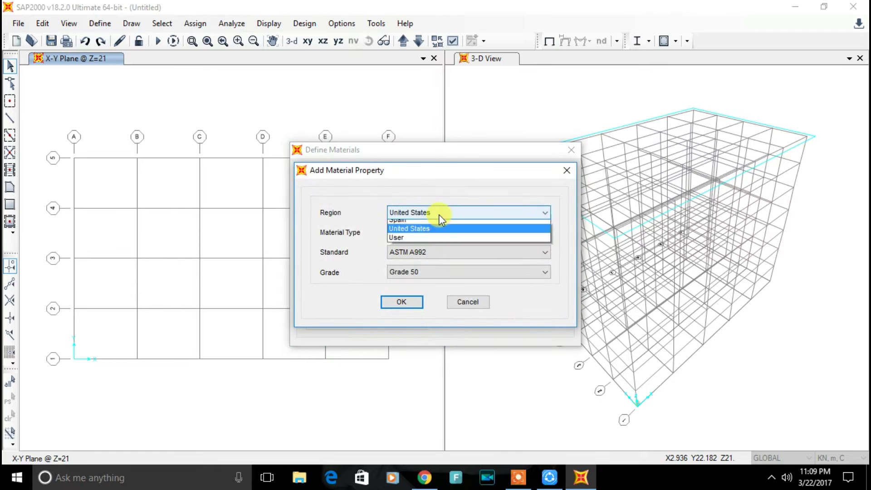
left_click(442, 244)
left_click(423, 233)
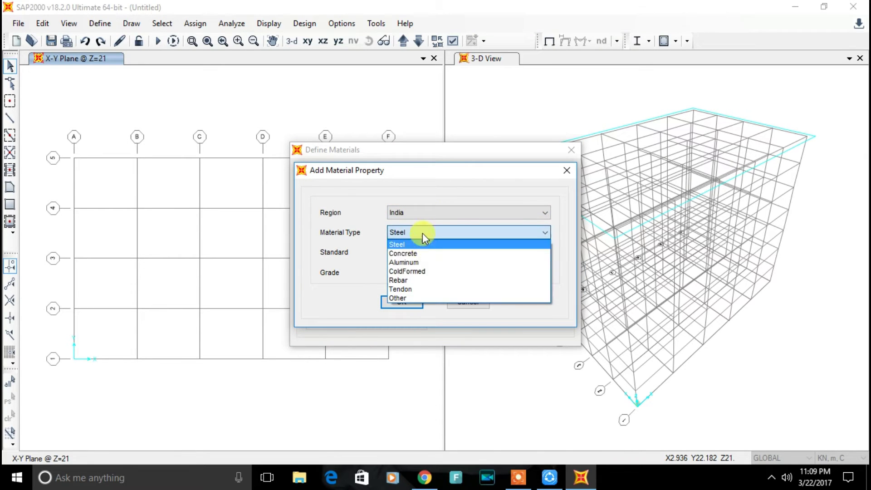
left_click(424, 253)
left_click(411, 301)
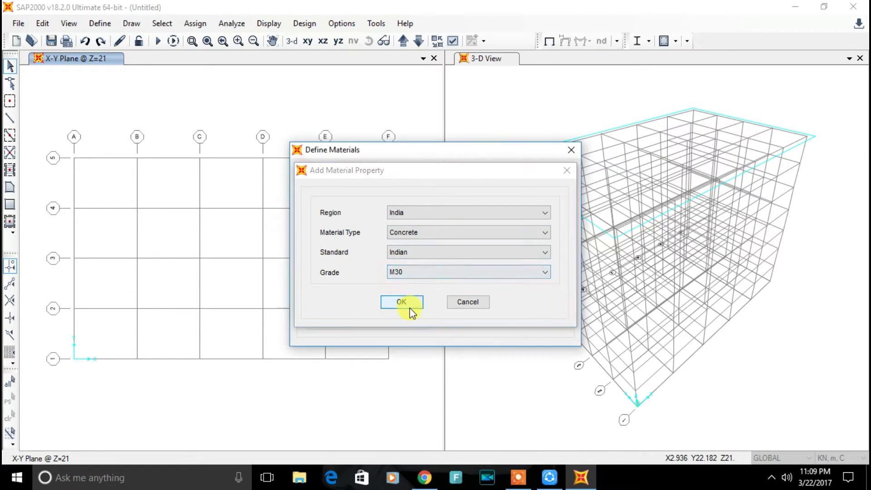
- Add another Indian concrete material with grade M25
left_click(487, 195)
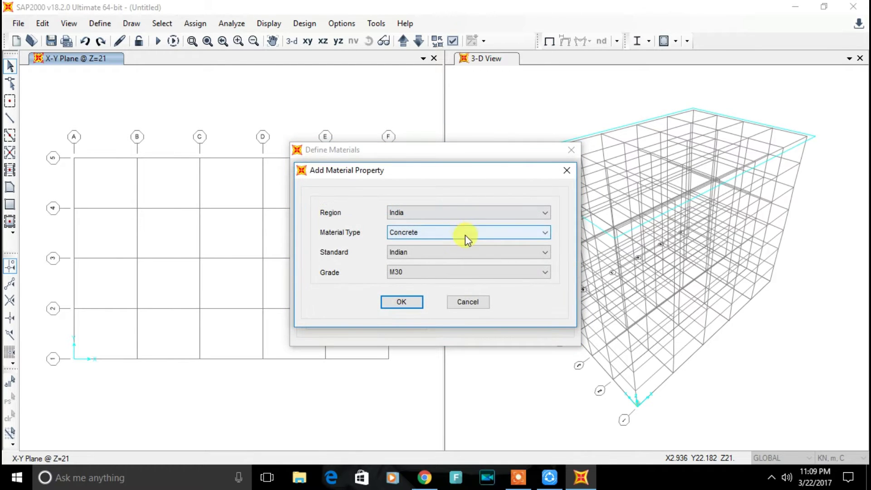
left_click(443, 277)
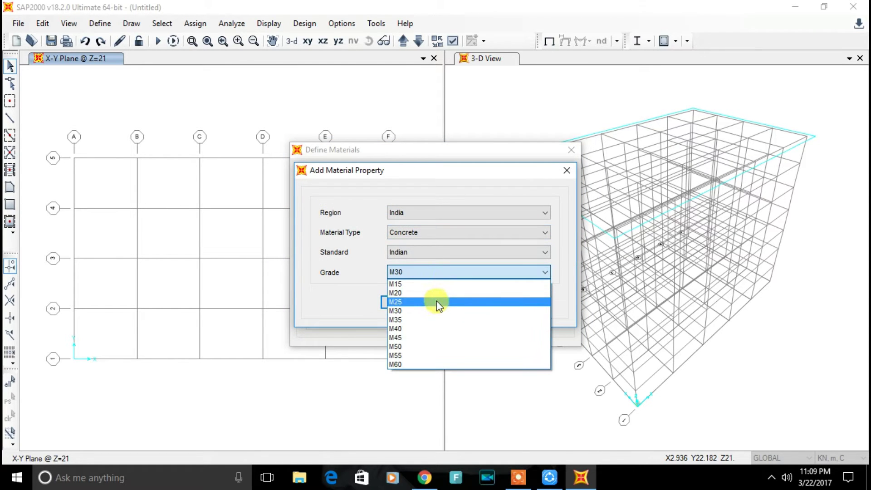
left_click(435, 301)
left_click(399, 301)
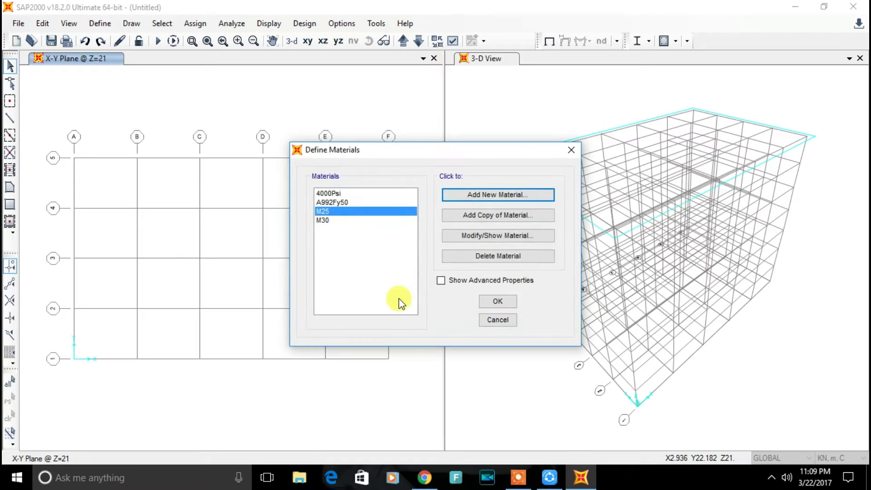
- Add an Indian rebar material with grade HYSD Grade 415
left_click(517, 198)
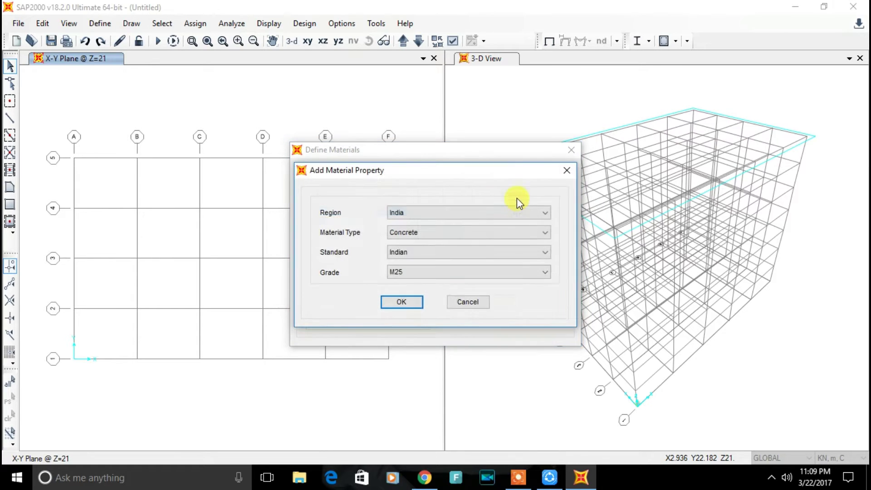
left_click(482, 234)
left_click(477, 279)
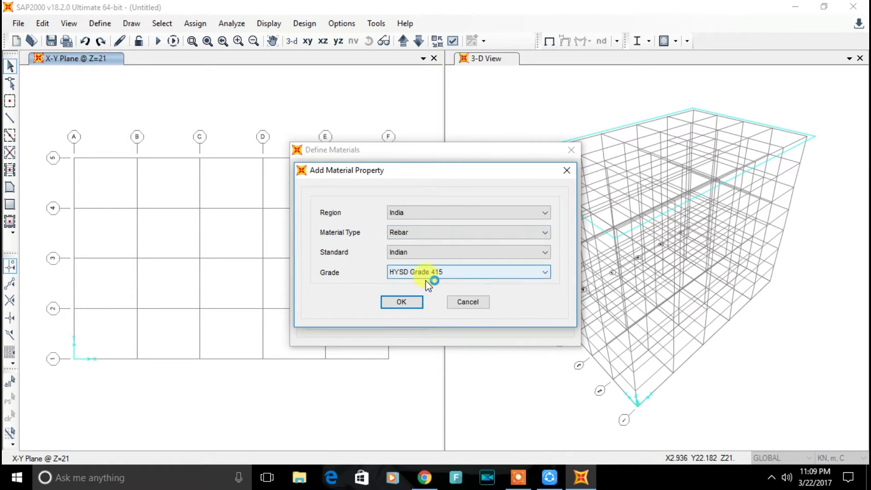
left_click(401, 302)
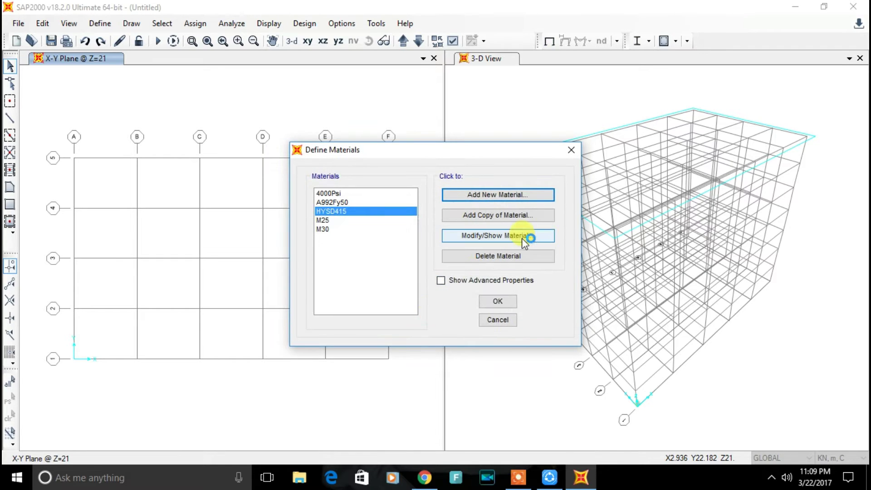
- Add a second Indian rebar material of HYSD Grade 415 and accept the material definitions
left_click(526, 222)
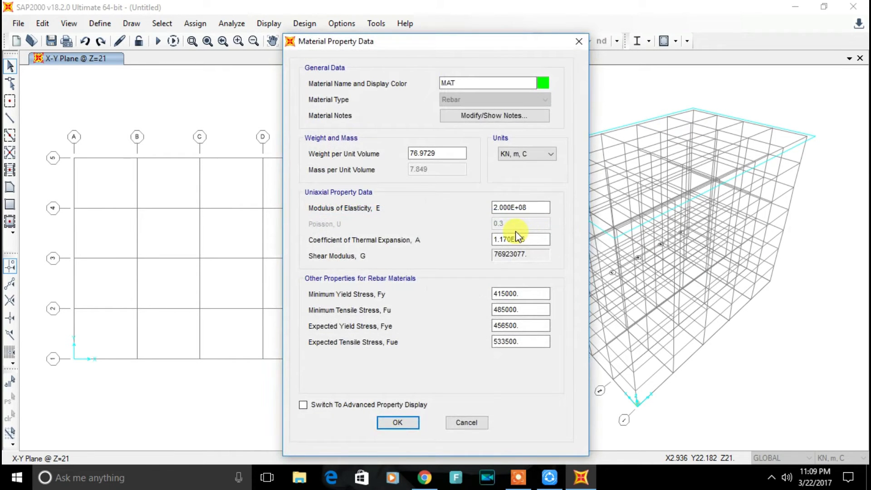
left_click(467, 423)
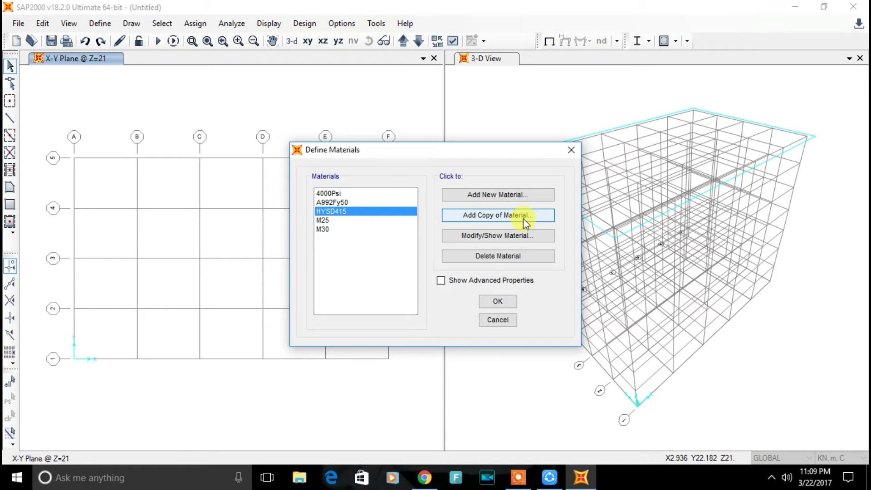
left_click(531, 198)
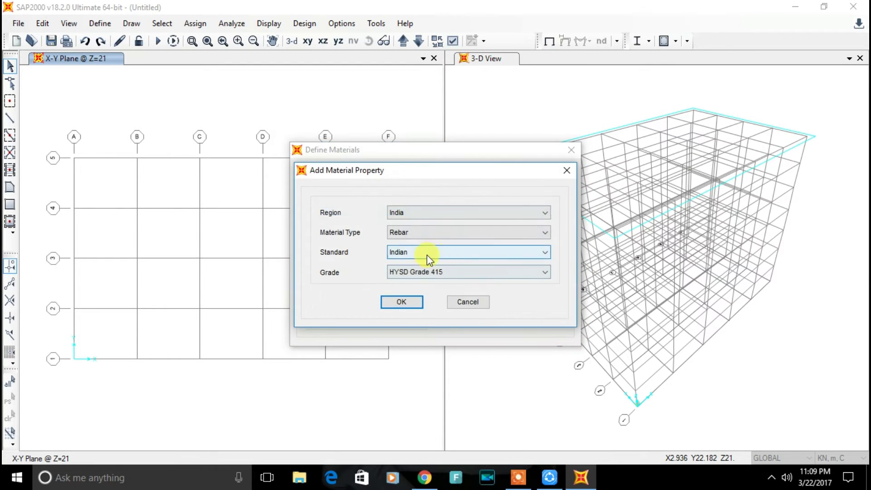
left_click(421, 277)
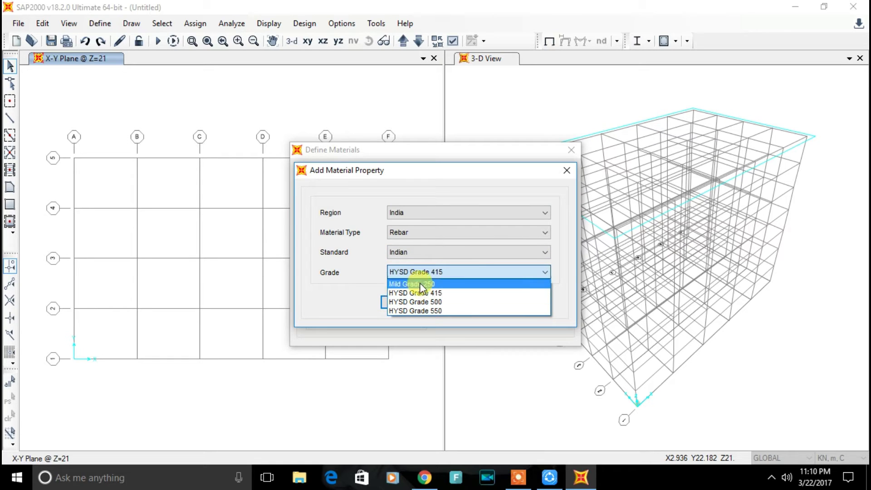
left_click(389, 331)
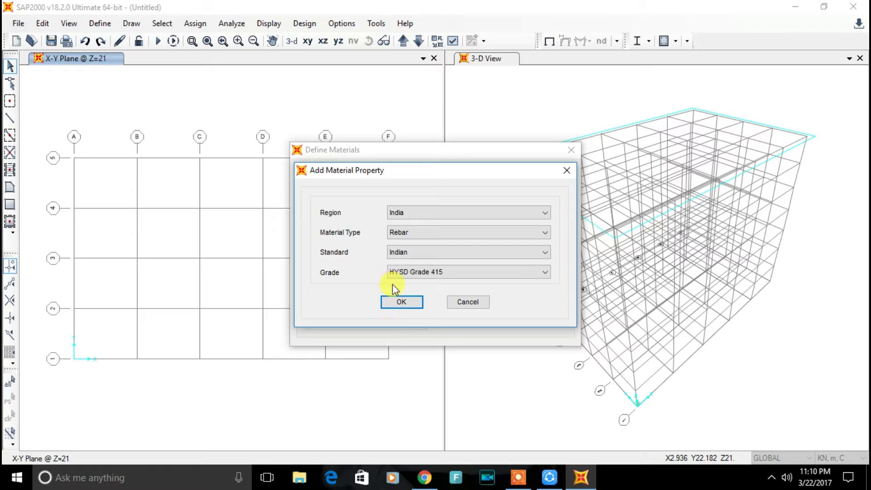
left_click(400, 302)
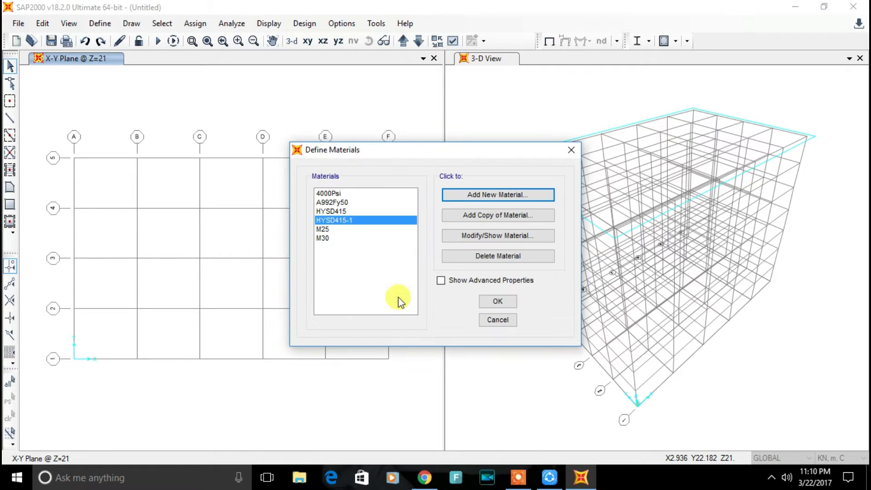
left_click(503, 304)
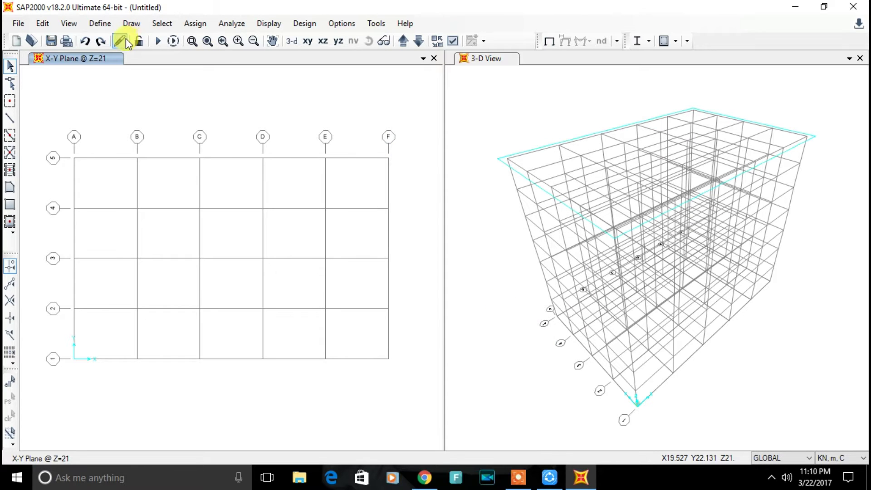
- Start a new rectangular concrete frame section and name it "beam 230x500"
left_click(100, 23)
mouse_move(198, 67)
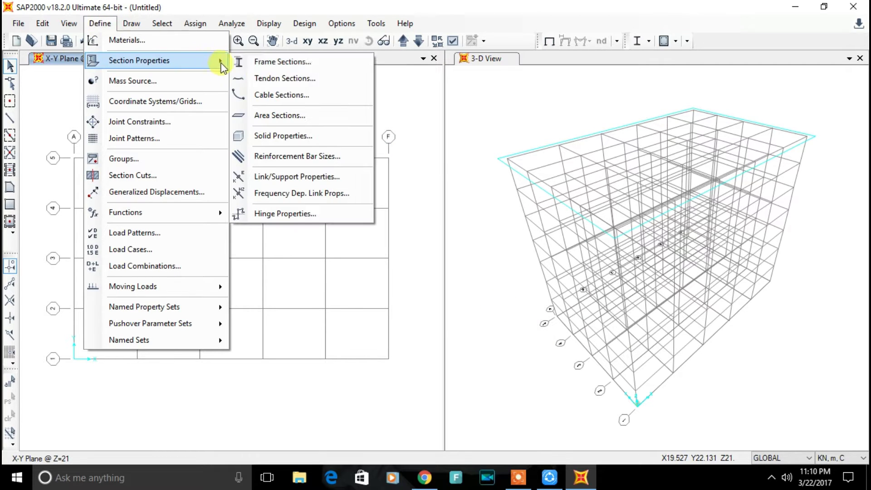
left_click(278, 65)
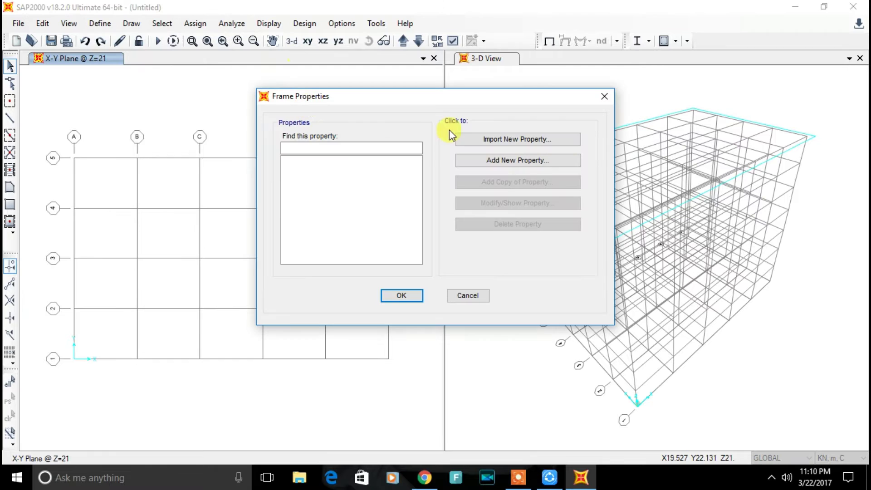
left_click(512, 162)
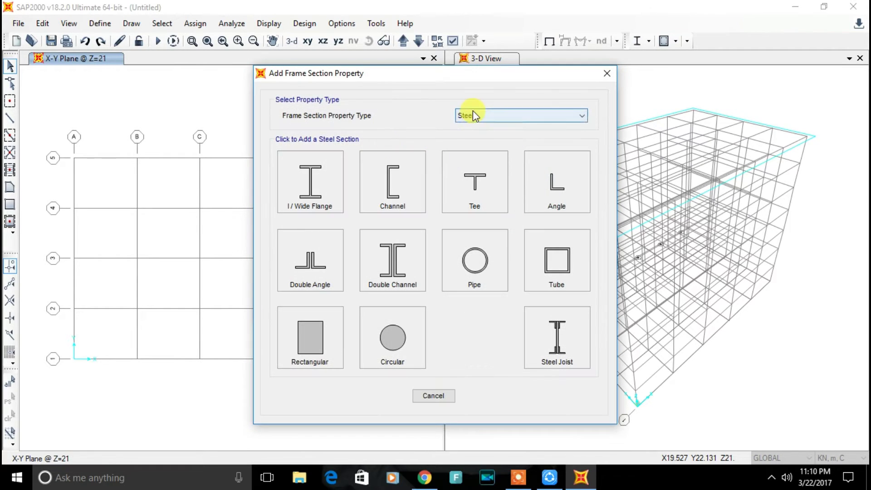
left_click(473, 111)
left_click(483, 145)
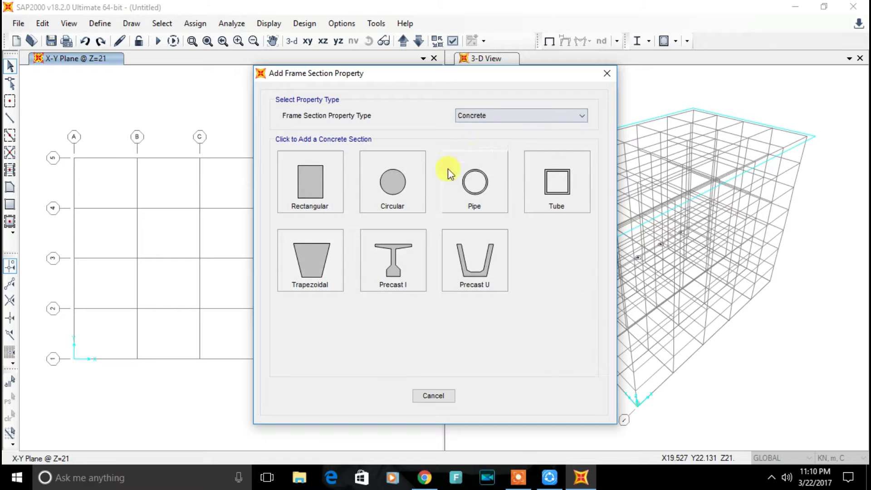
left_click(289, 208)
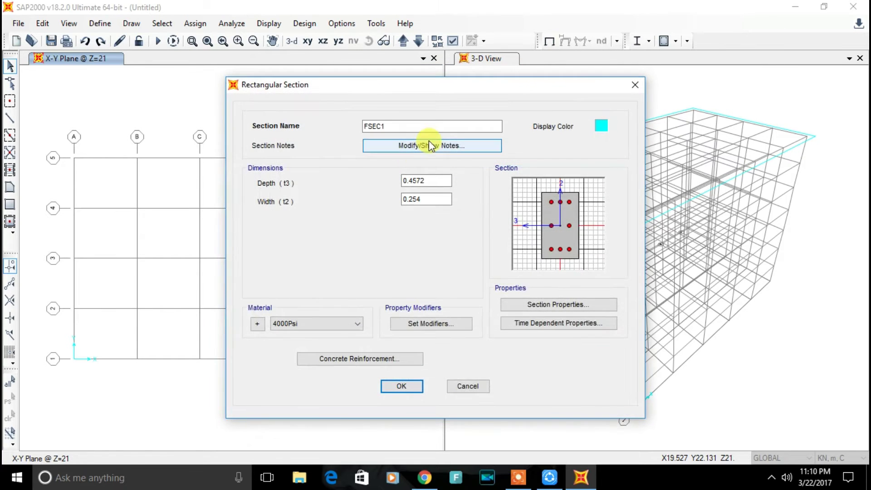
type("b")
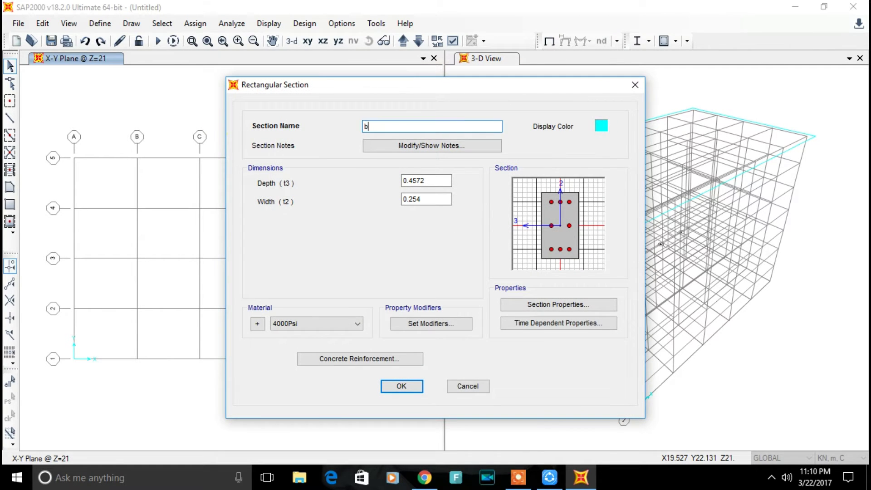
type("eam 230x500")
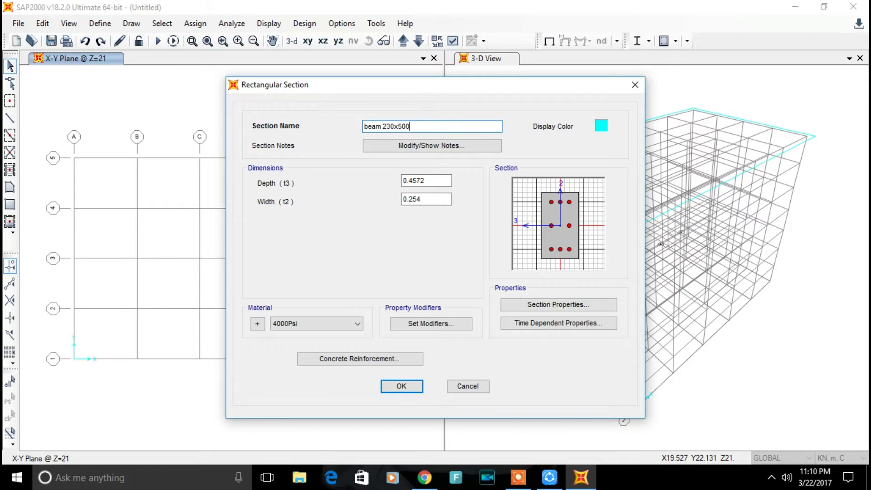
- Set the beam section's depth to 0.5 m and width to 0.23 m, and assign material M25
double_click(446, 181)
type("0.")
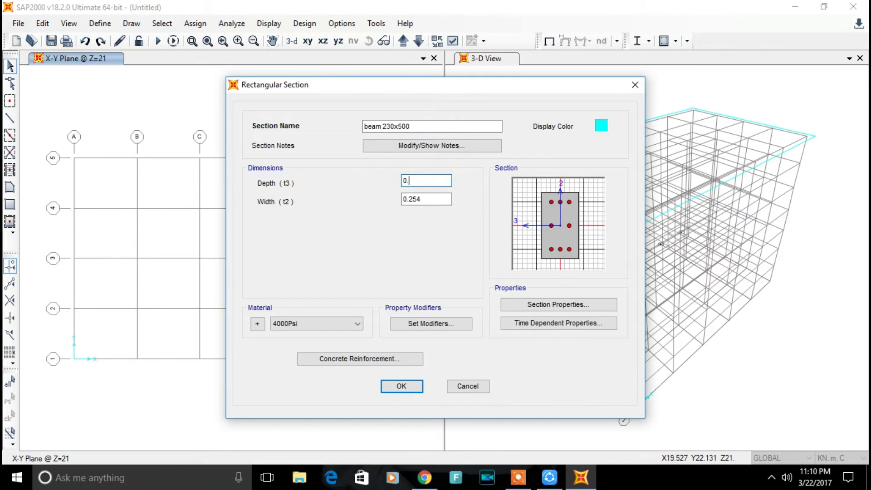
key("Tab")
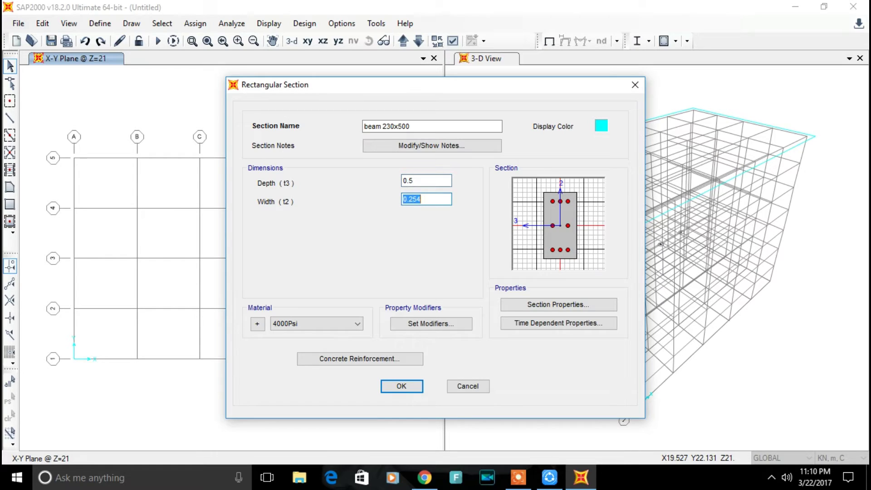
type("0.23")
left_click(358, 320)
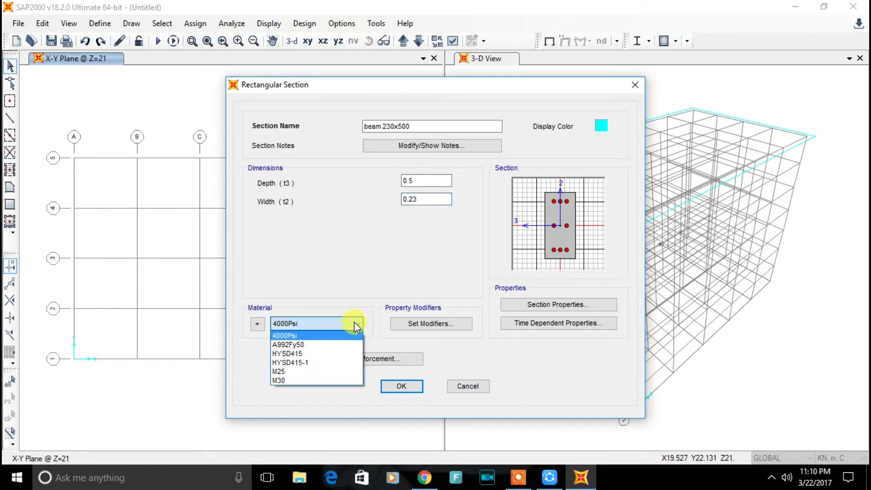
left_click(335, 372)
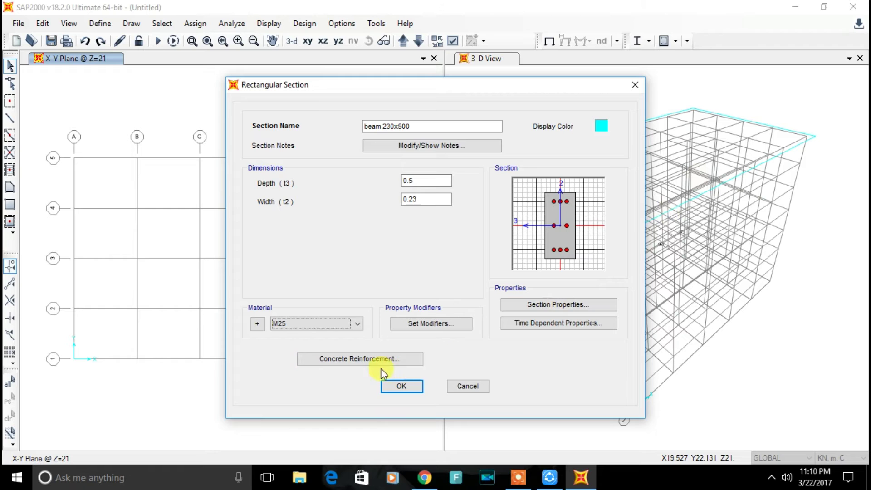
- Set the beam section's concrete reinforcement design type to Beam (M3 Design Only) and accept the section
left_click(380, 360)
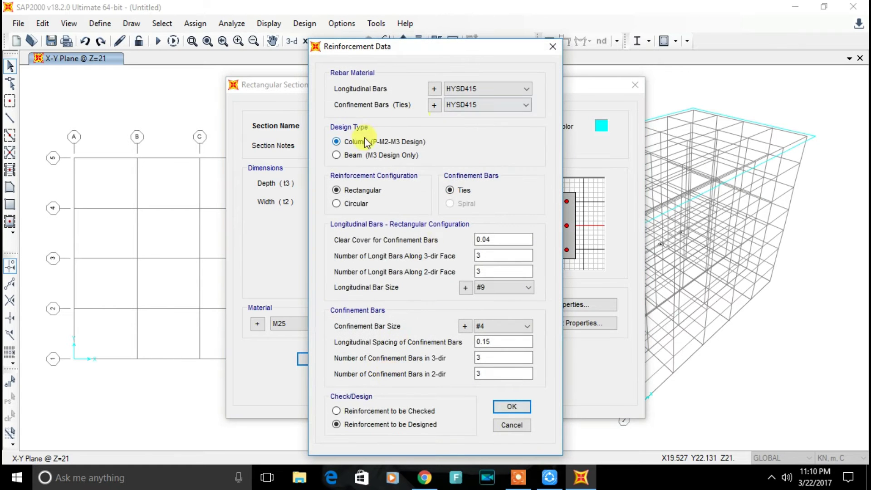
left_click(383, 159)
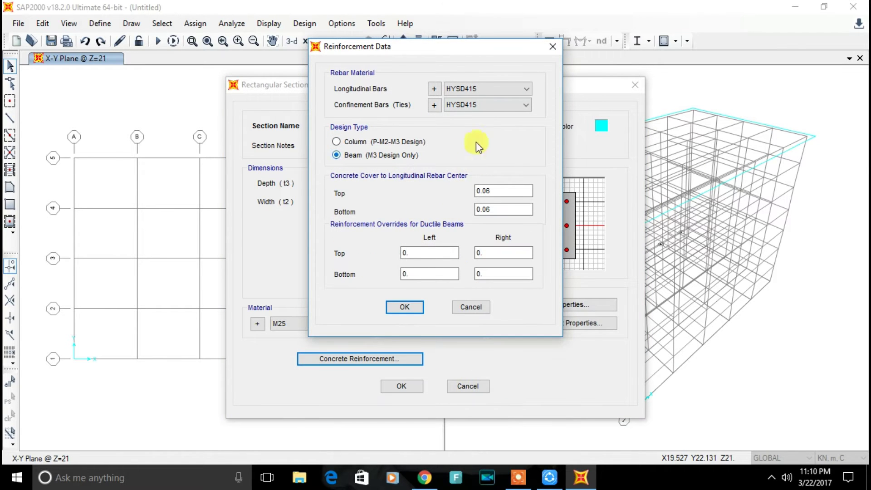
left_click(406, 307)
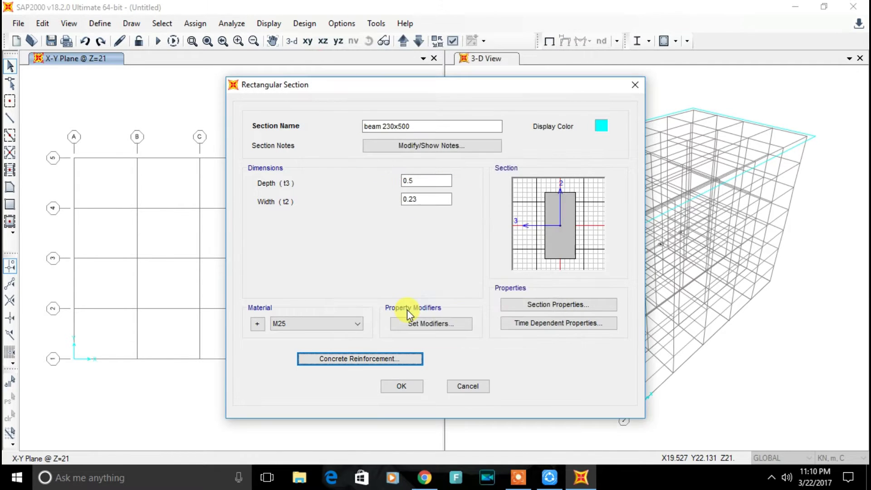
left_click(402, 386)
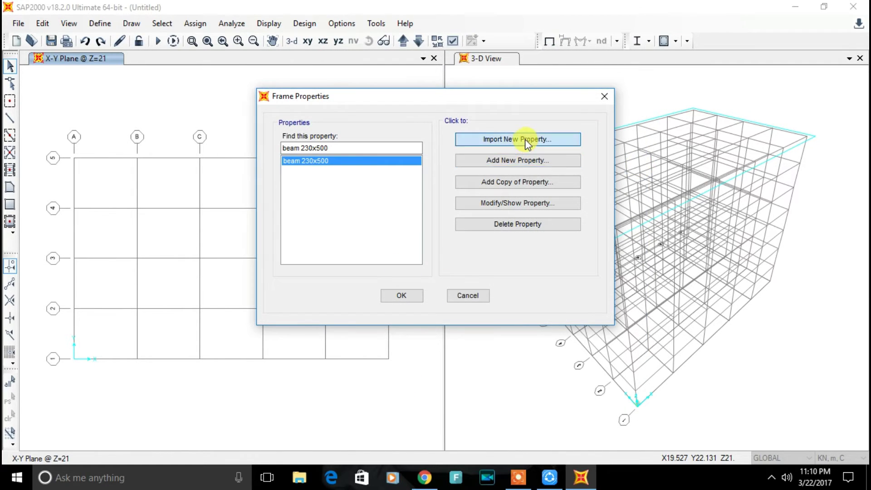
left_click(525, 139)
left_click(325, 207)
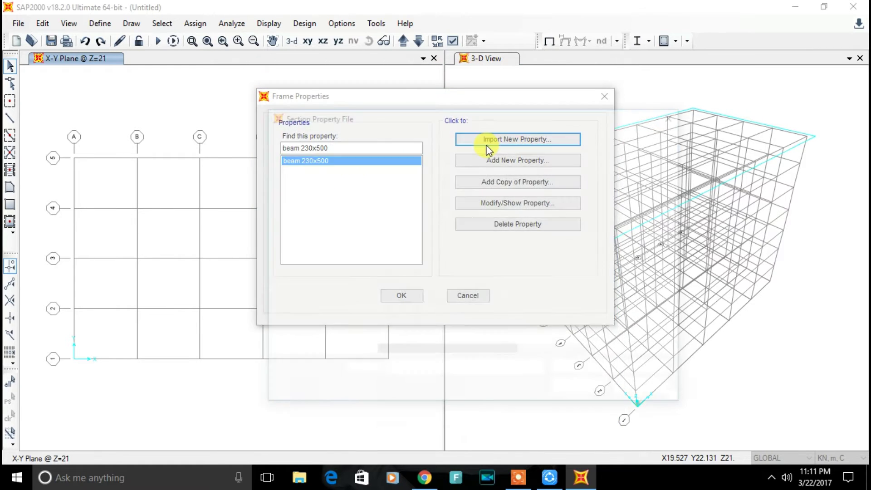
left_click(647, 390)
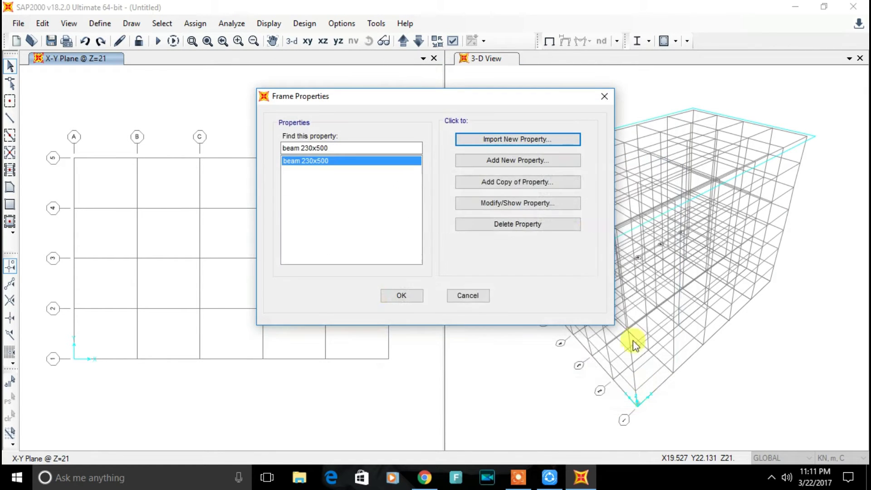
- Start another rectangular concrete frame section and name it "col 300x400"
left_click(540, 164)
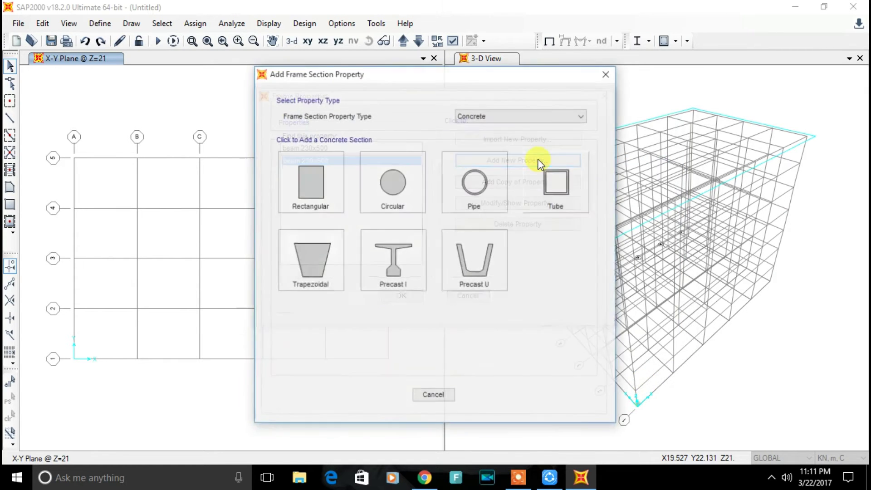
left_click(302, 196)
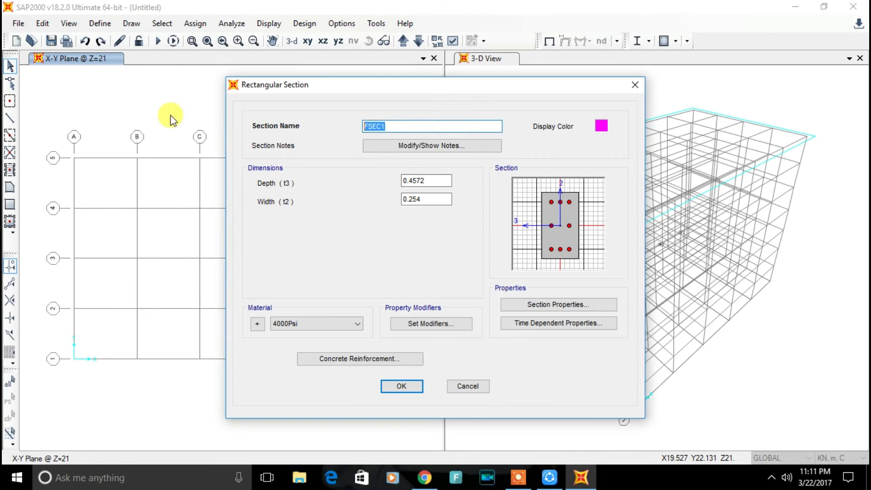
type("col")
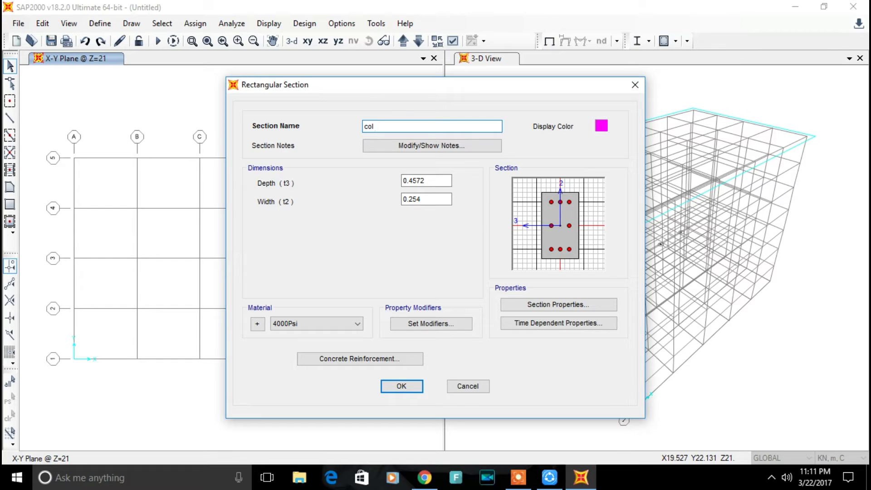
type(" 300x40")
- Set the column section's depth to 0.4 m and width to 0.3 m, and assign material M30
key("Tab")
key("Tab")
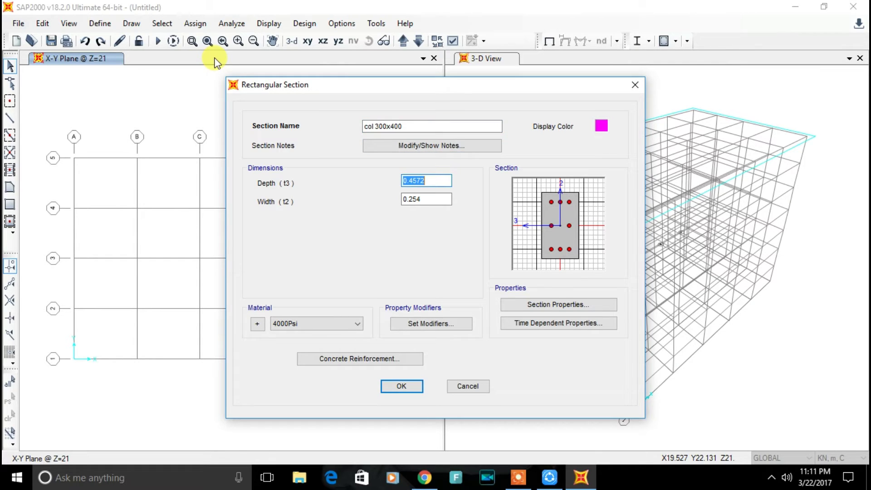
type("0.4")
key("Tab")
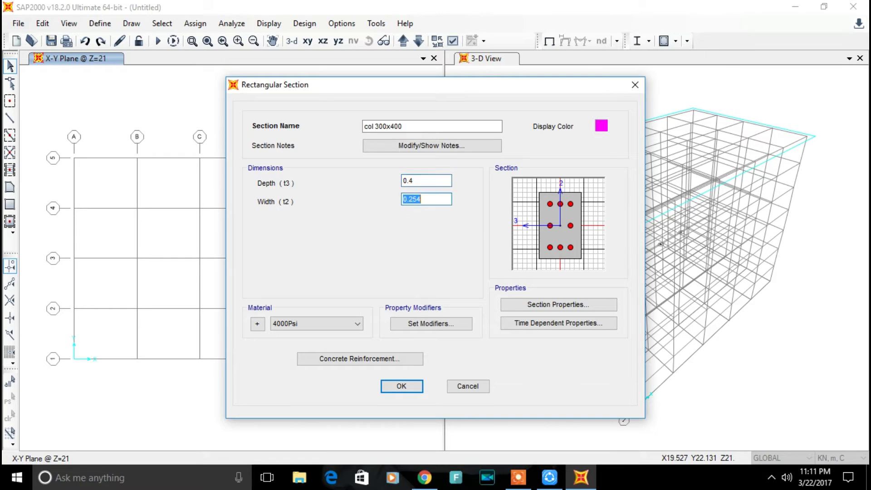
type("0.3")
left_click(325, 324)
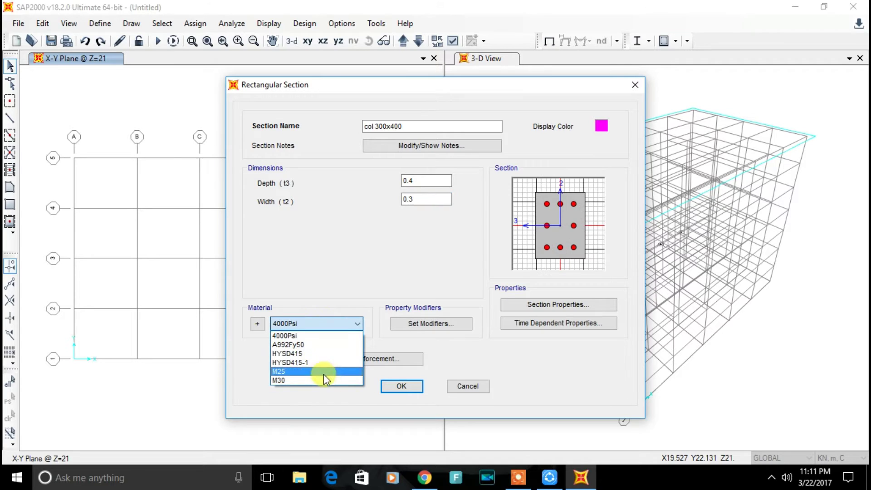
left_click(328, 380)
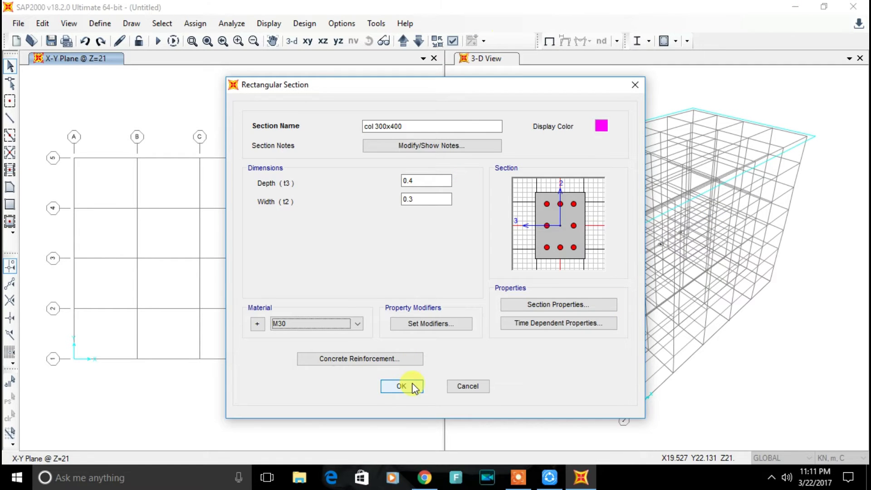
- In the column's concrete reinforcement data, set the longitudinal spacing of confinement bars to 0.23 m
left_click(391, 360)
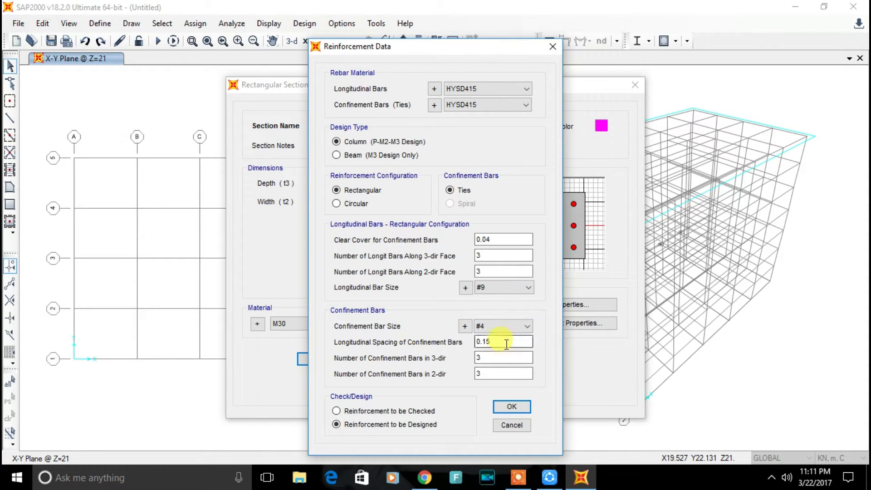
left_click_drag(502, 343, 435, 349)
type("023")
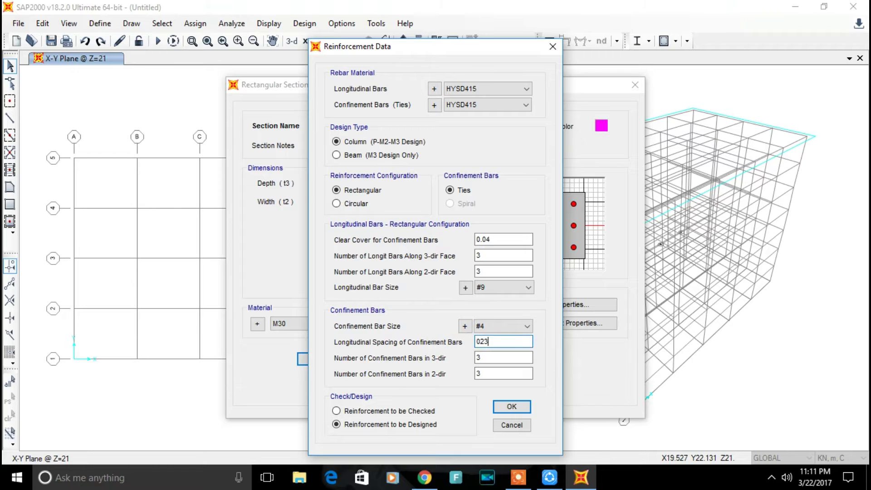
key("BackSpace")
key("BackSpace")
type(".23")
- Change the clear cover for the column's confinement bars, and accept the column section and the frame properties
left_click(513, 240)
double_click(513, 240)
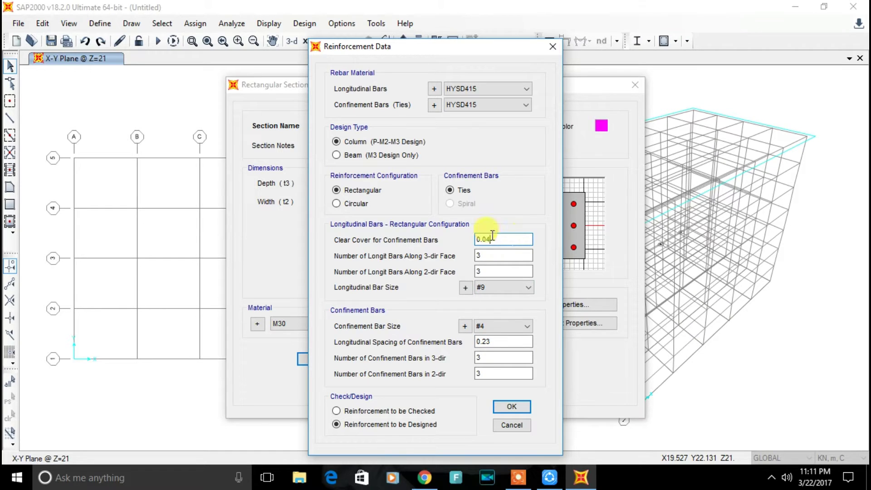
type("0.")
left_click(513, 407)
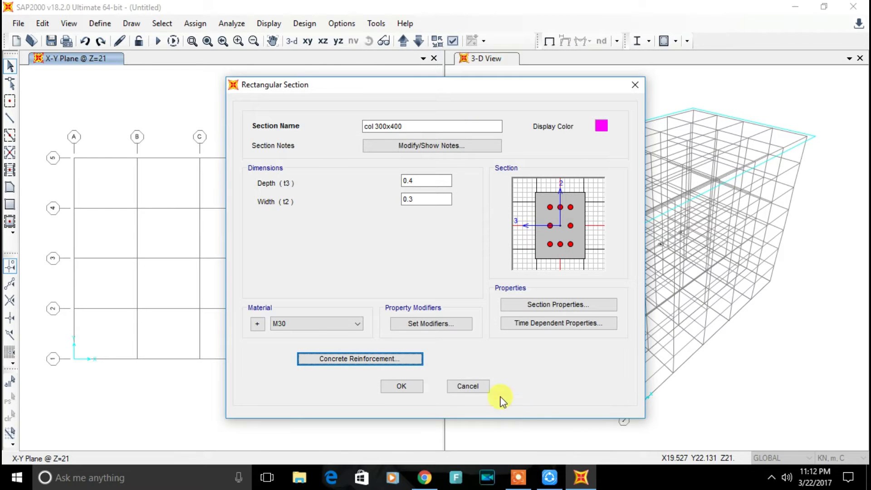
left_click(402, 387)
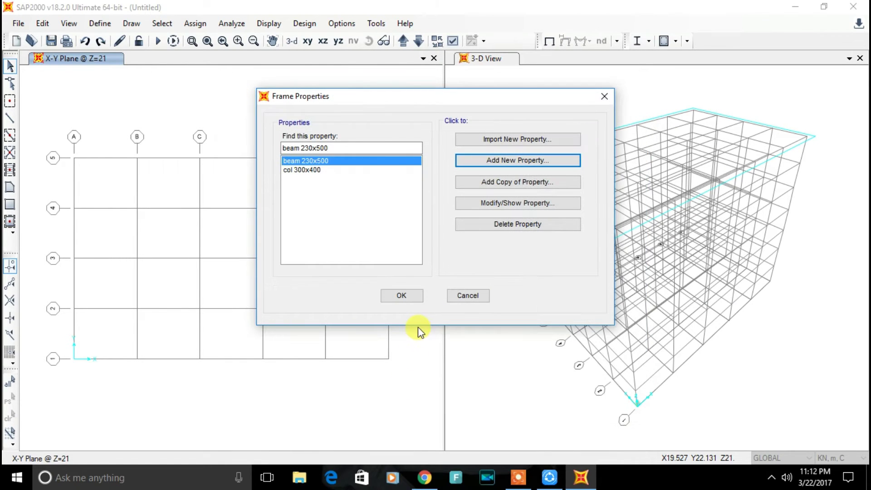
left_click(402, 298)
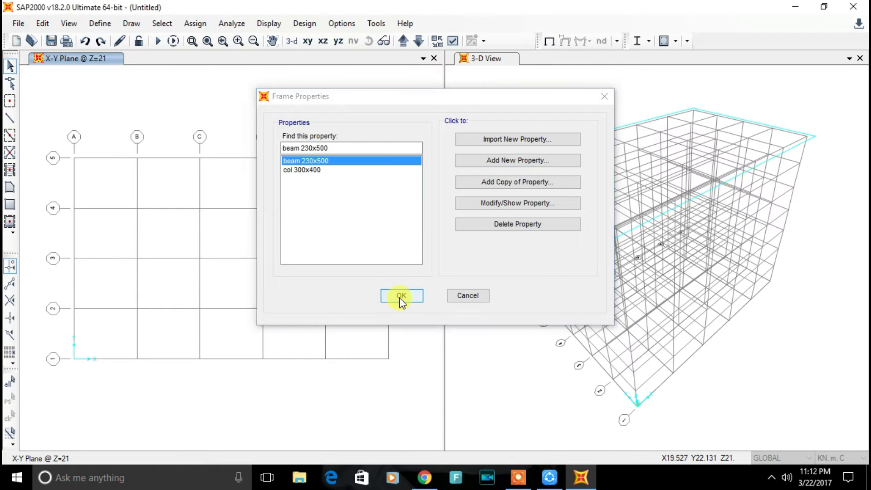
- Add a shell area section named "slab 140mm" with type Membrane and material M25
left_click(99, 24)
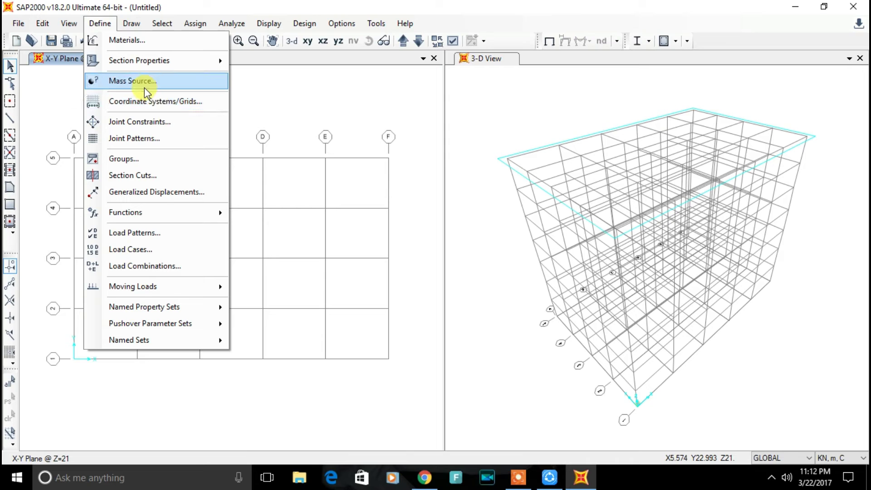
mouse_move(163, 68)
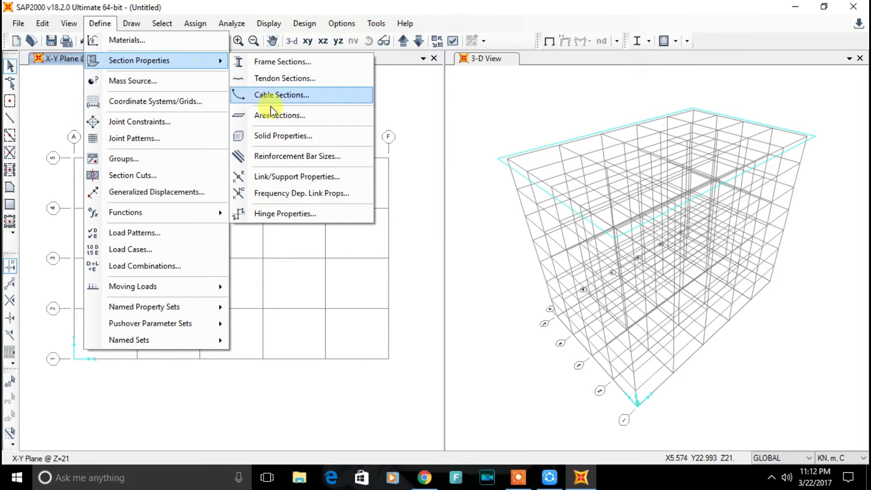
left_click(338, 119)
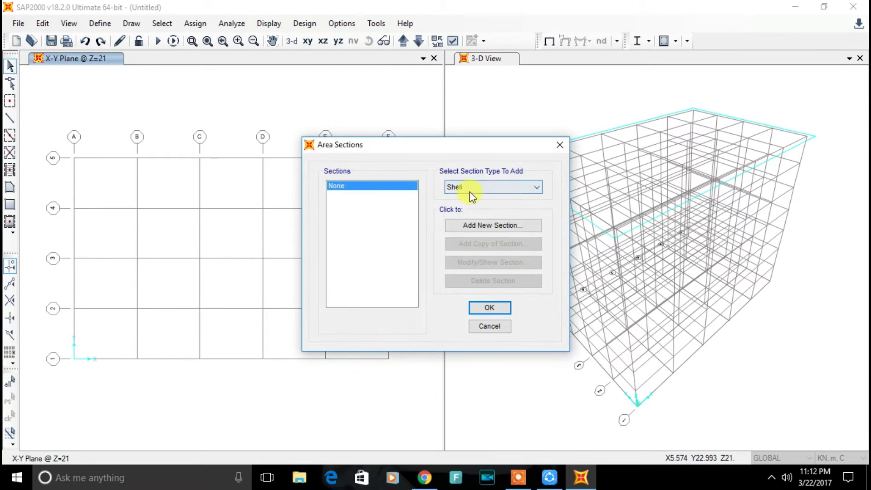
left_click(503, 225)
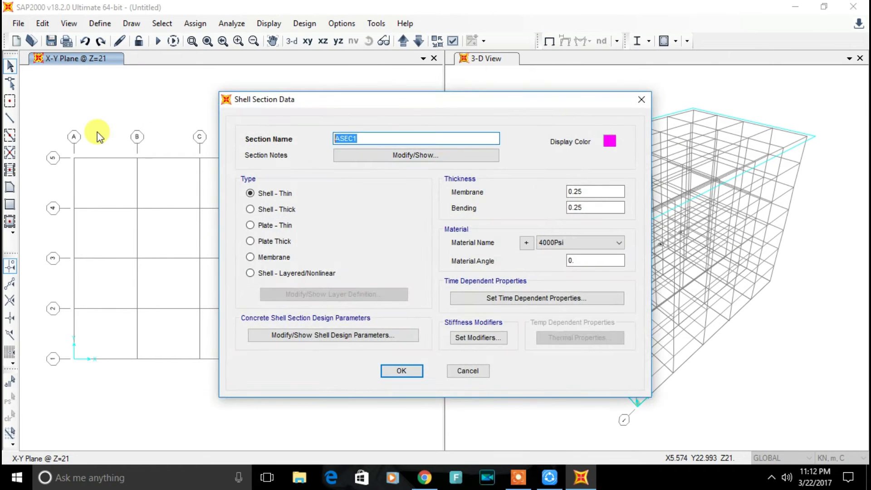
type("slab 140mm")
left_click(271, 259)
left_click(588, 244)
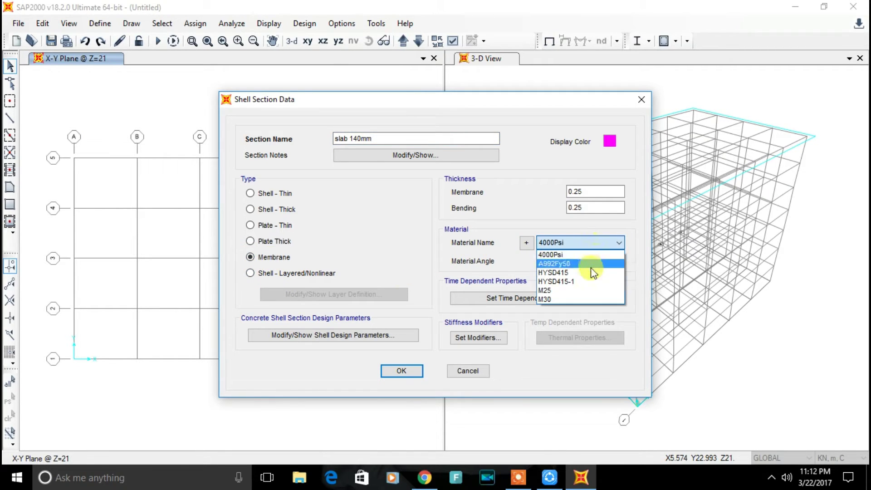
left_click(587, 293)
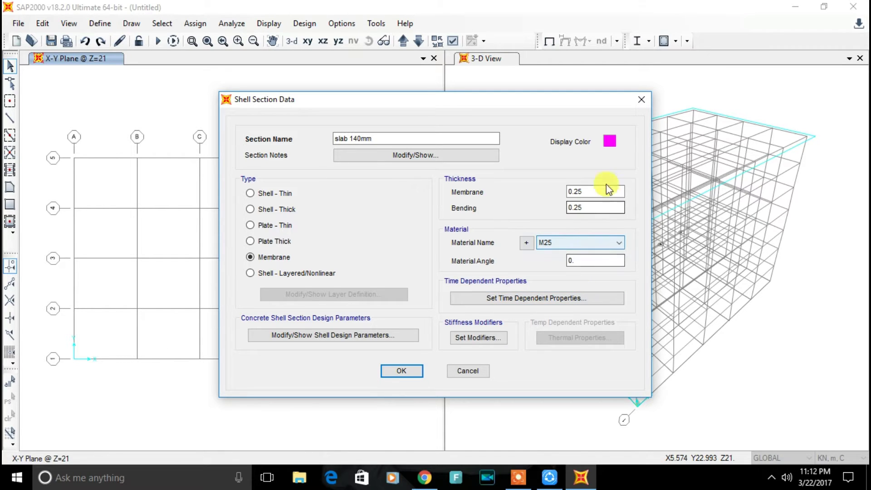
- Set the slab section's membrane and bending thickness to 0.14 m, and accept the area sections
left_click_drag(600, 195, 496, 194)
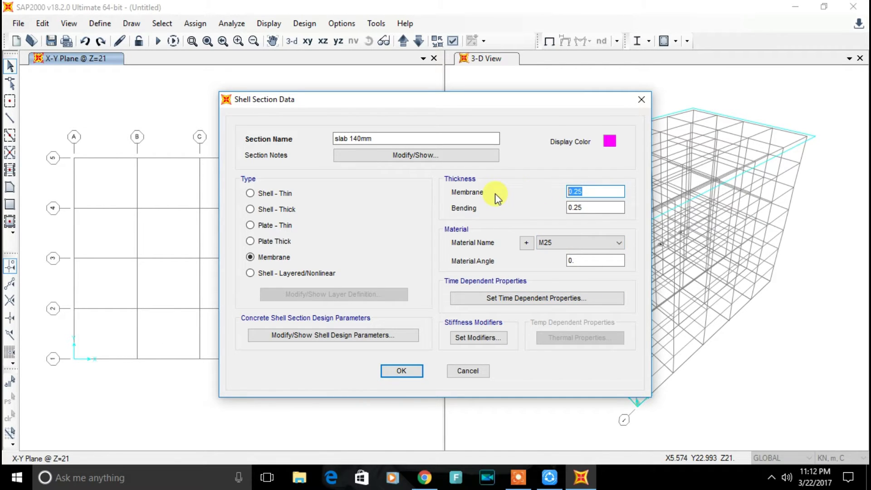
type("140mm")
left_click(608, 209)
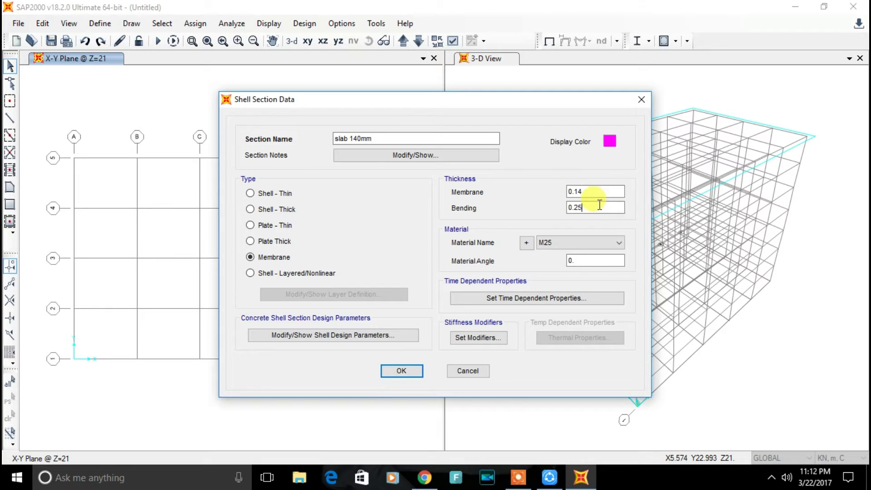
left_click_drag(603, 209, 560, 215)
type("0.14")
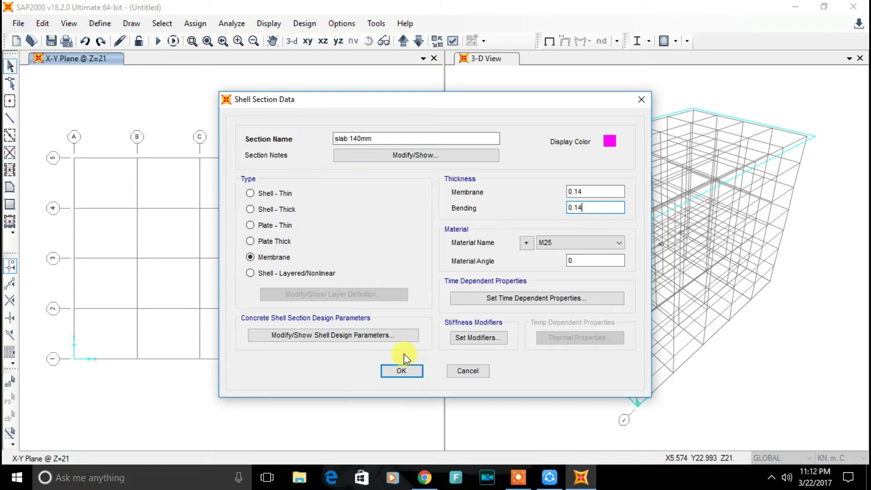
left_click(420, 375)
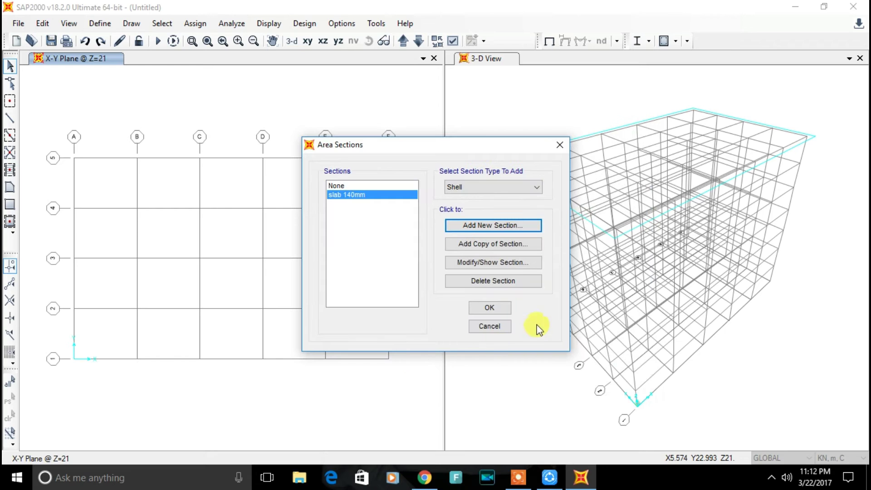
left_click(505, 309)
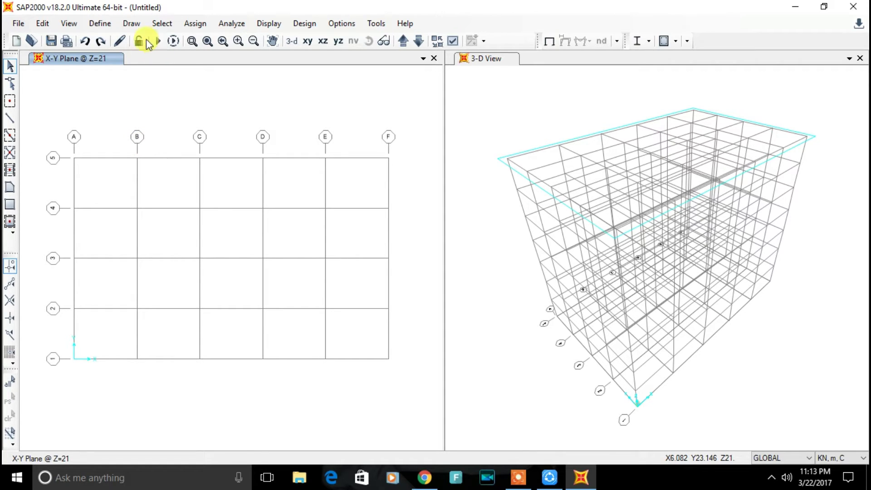
- Add a load pattern named "masonry" of type Dead with a self weight multiplier of 0
left_click(109, 23)
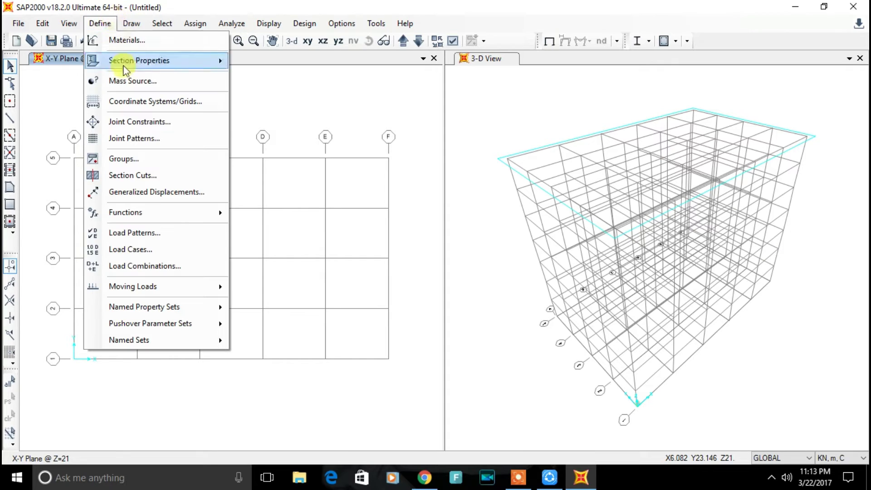
left_click(157, 233)
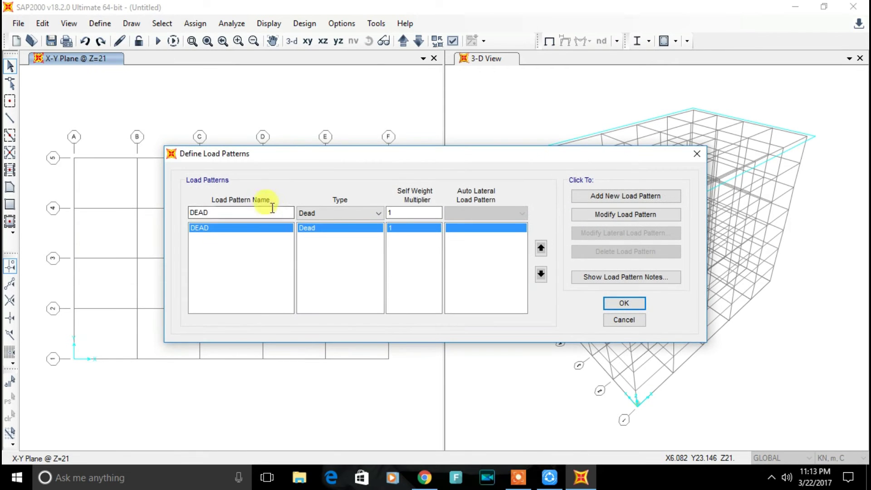
double_click(223, 212)
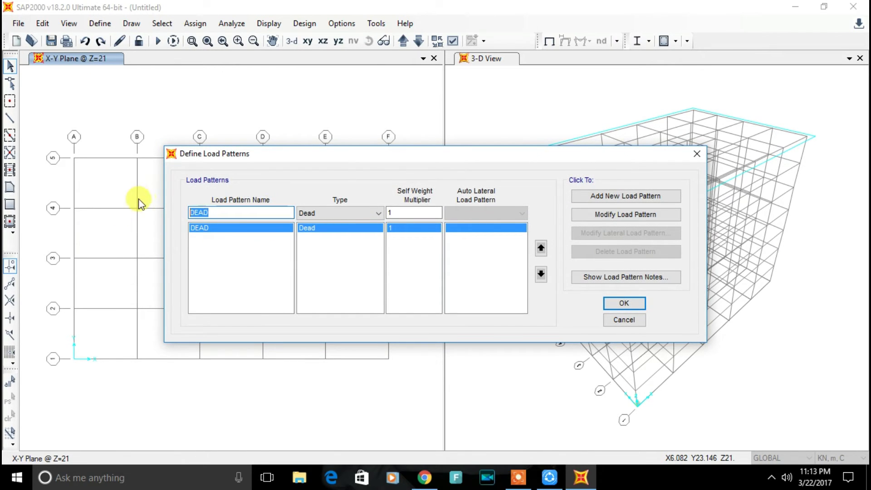
type("masonry")
left_click(395, 218)
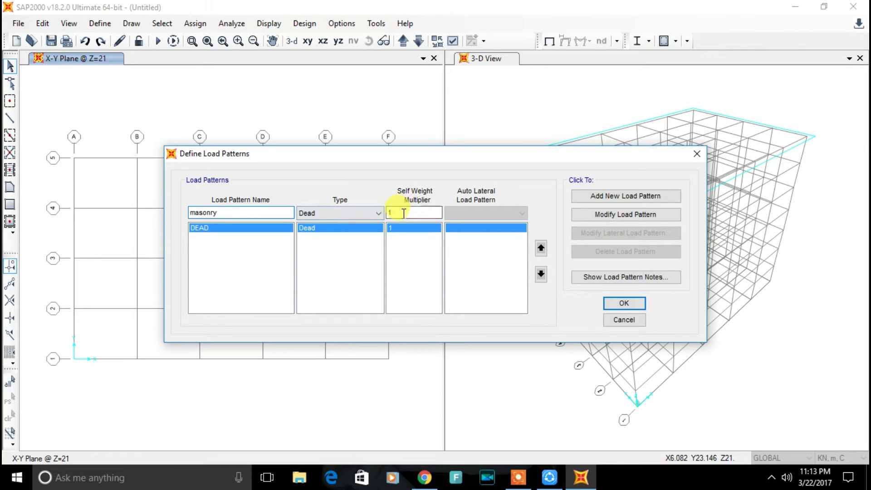
type("0")
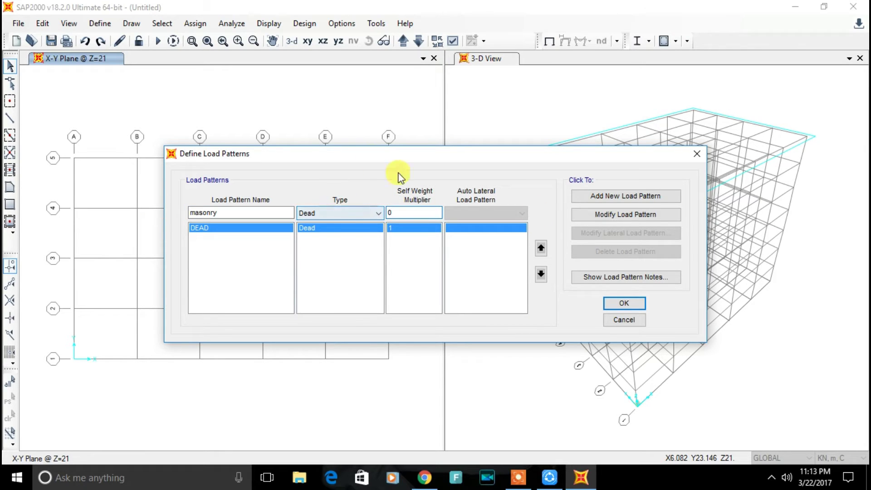
left_click(666, 198)
- Add a load pattern named "live" of type Live, and accept the load patterns
double_click(199, 213)
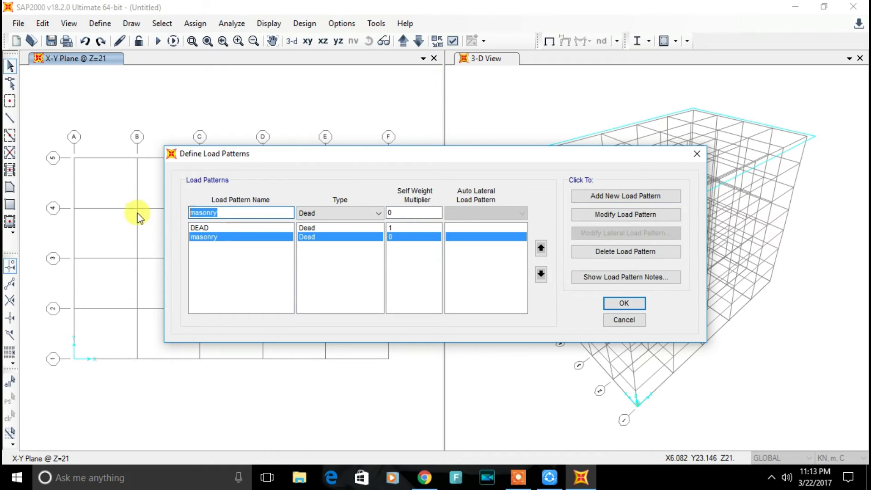
key("BackSpace")
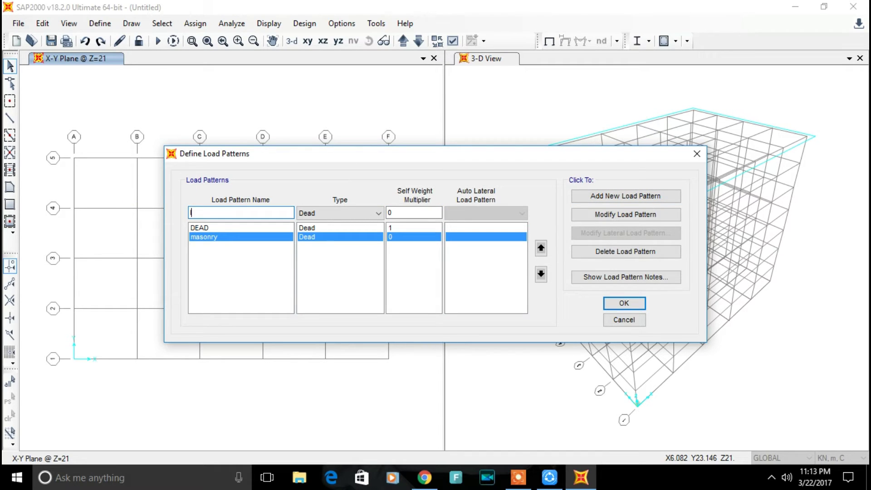
left_click(333, 213)
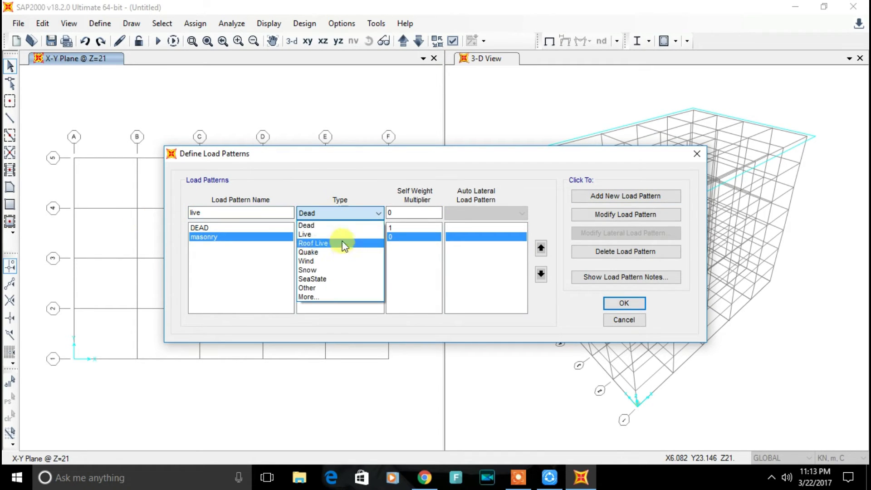
left_click(347, 234)
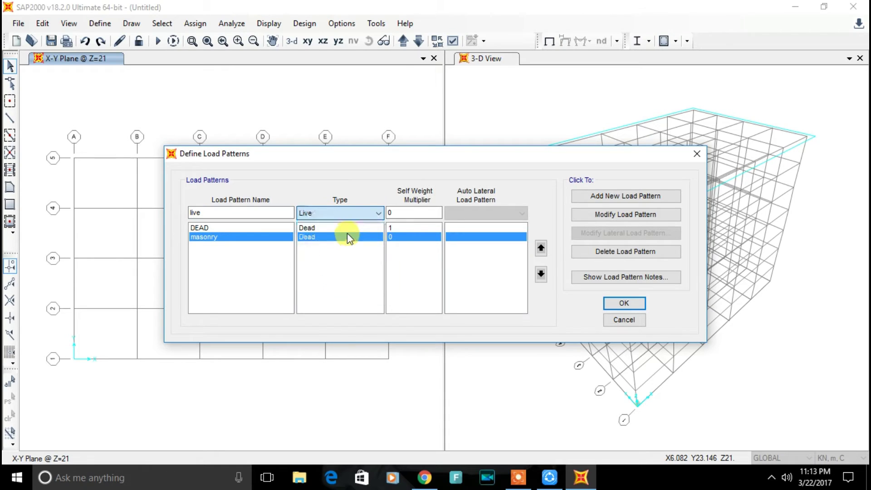
left_click(591, 200)
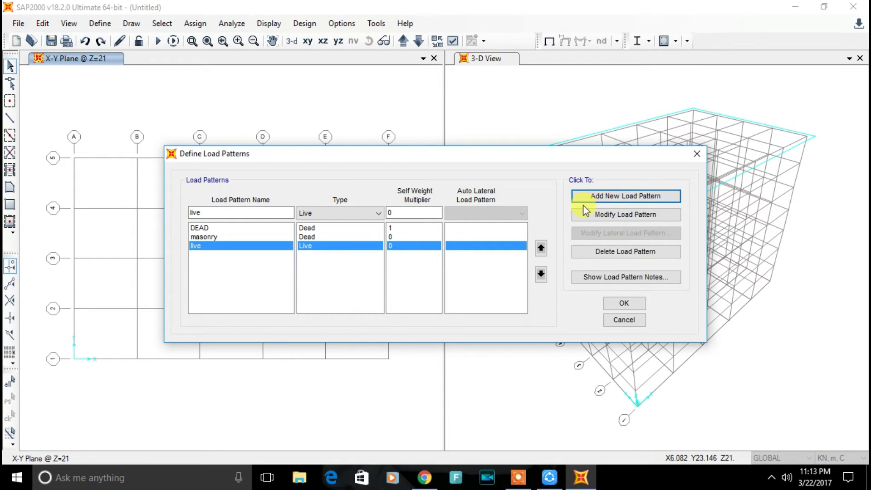
left_click(623, 303)
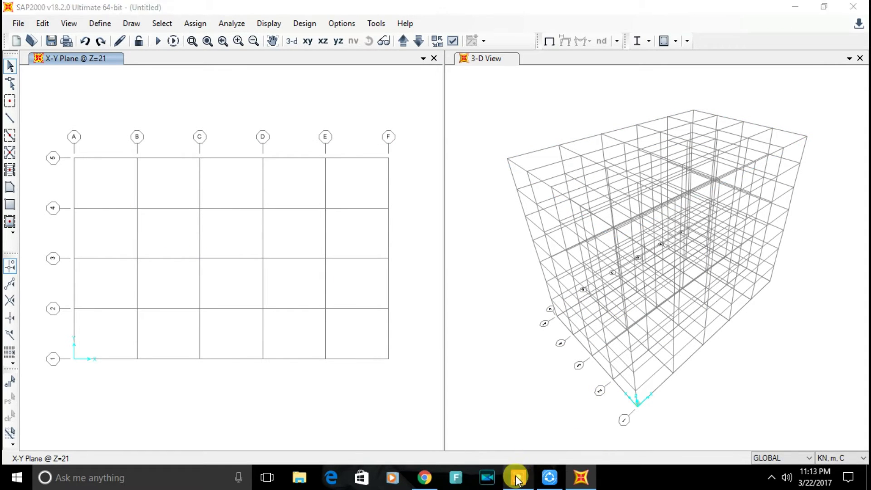
left_click(528, 466)
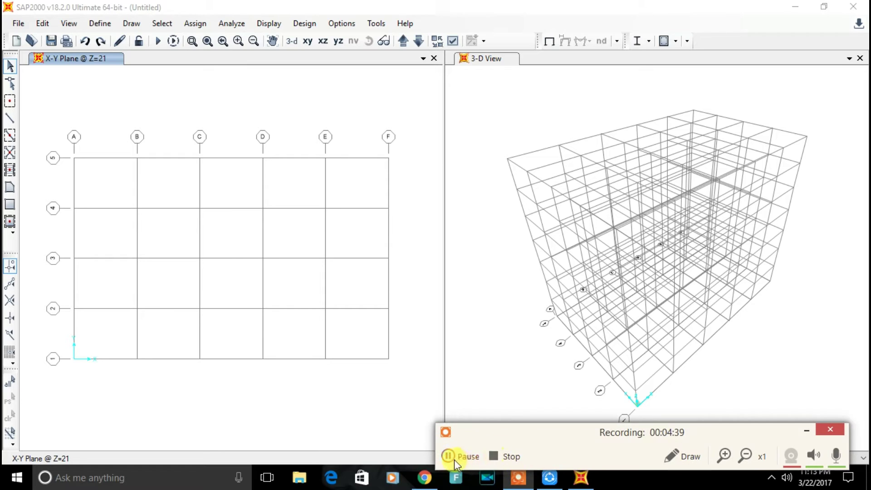
left_click(468, 457)
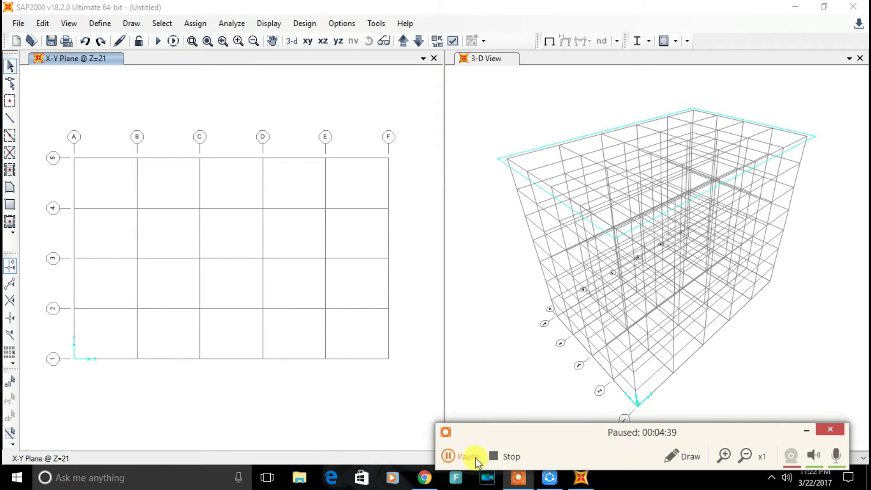
left_click(468, 457)
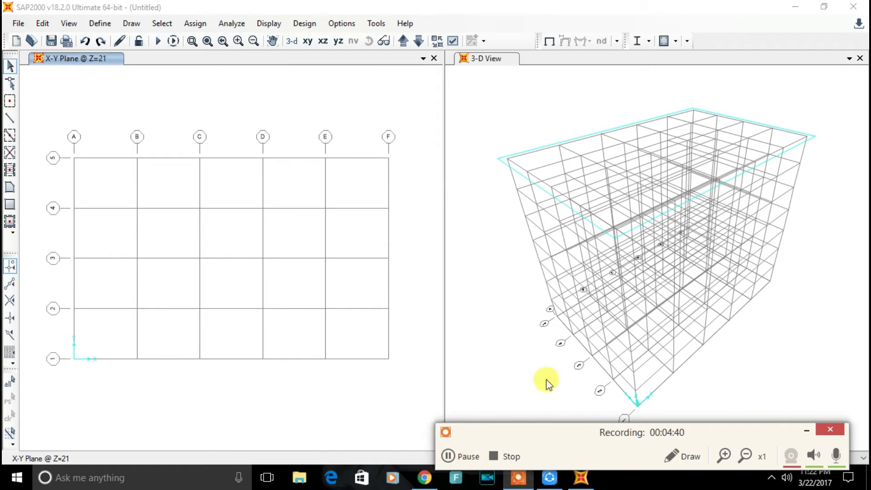
left_click(804, 430)
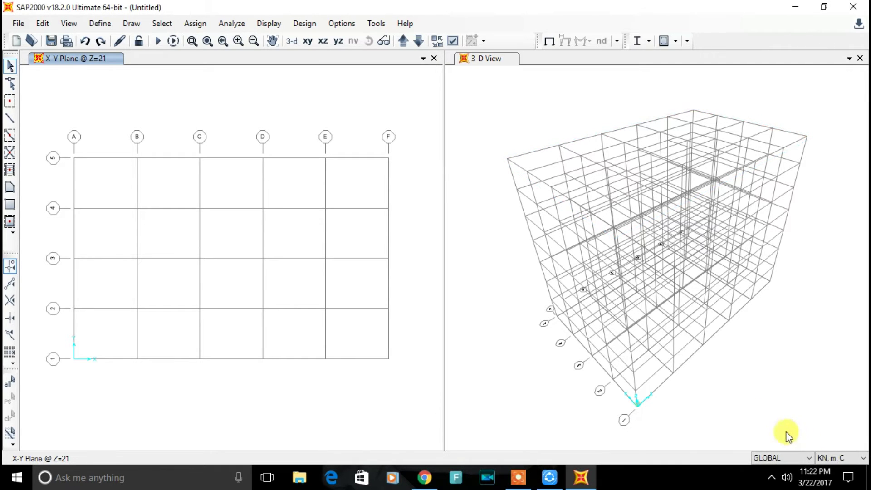
left_click(68, 24)
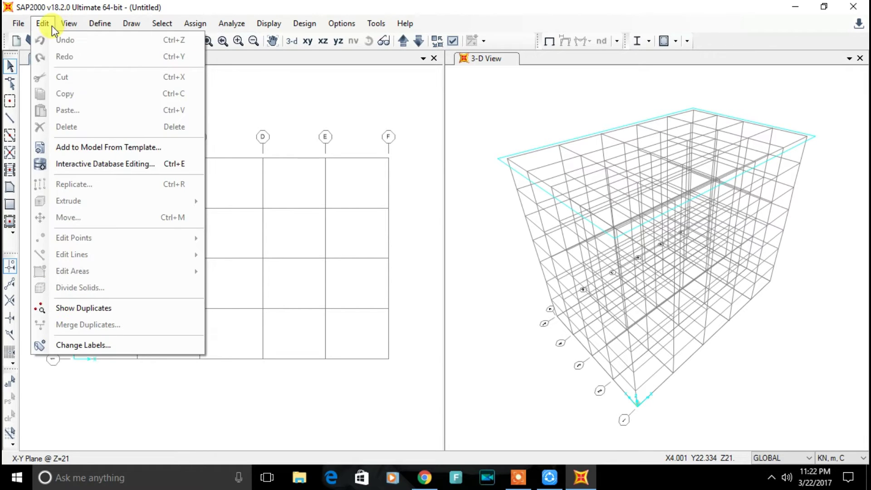
mouse_move(94, 28)
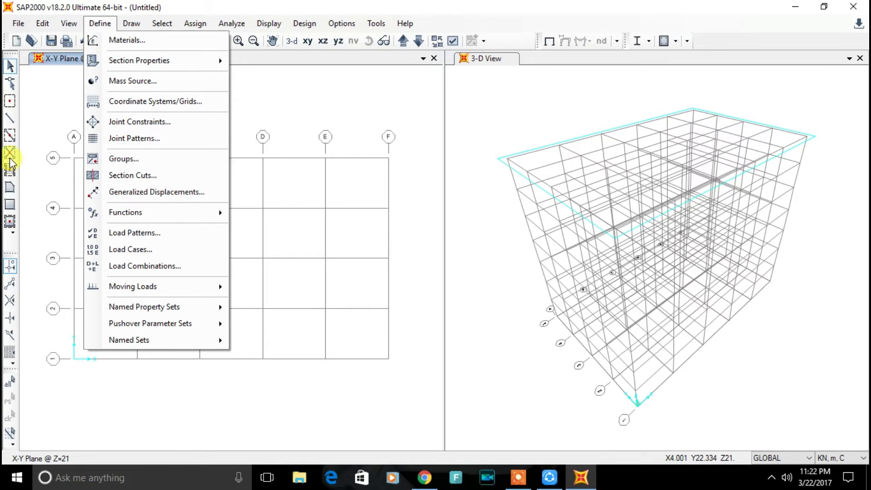
- Quick-draw straight frames with section beam 230x500 along all grid lines A–F and 1–5 in the X-Y plane at Z=3
left_click(9, 137)
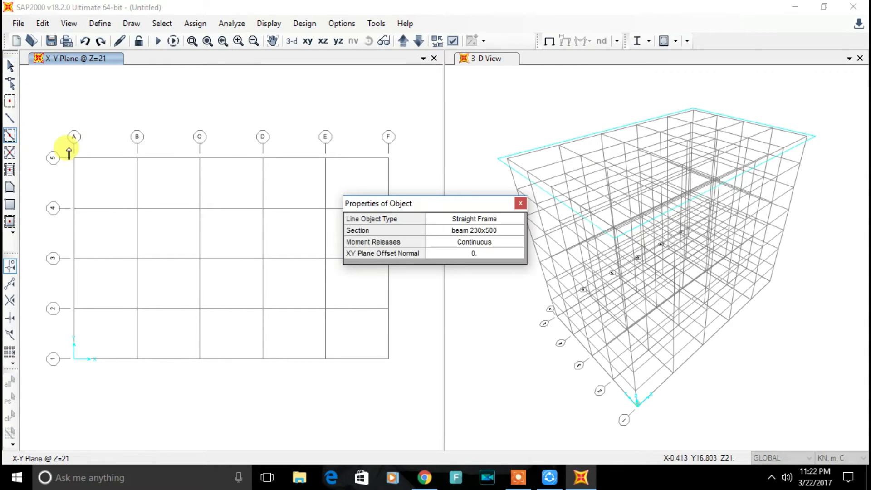
left_click(461, 231)
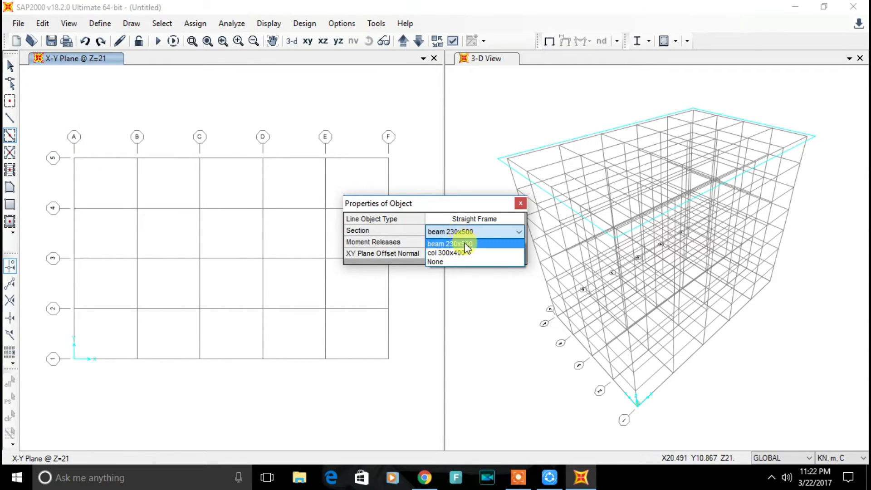
left_click(463, 243)
left_click_drag(439, 202, 519, 212)
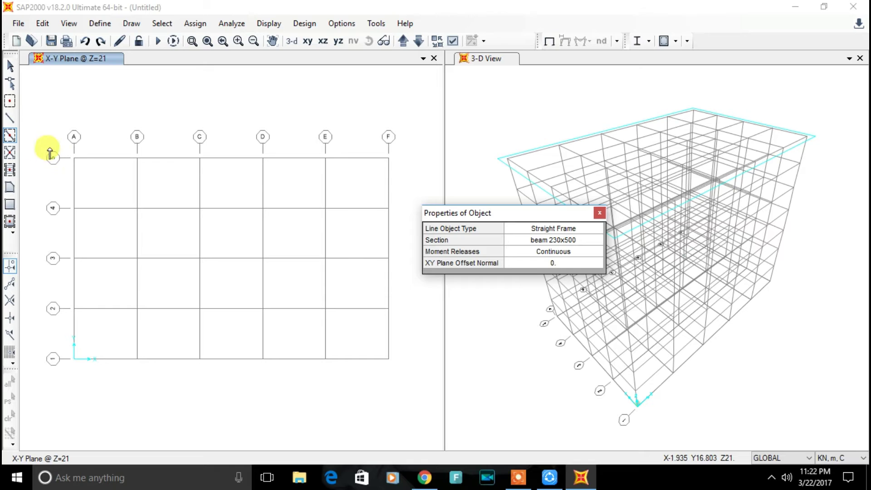
left_click_drag(50, 147, 68, 109)
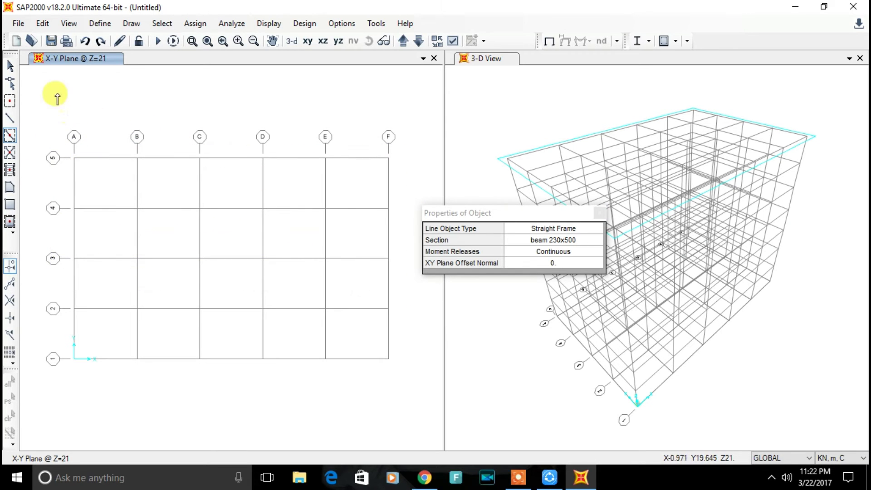
left_click(419, 41)
left_click(420, 44)
left_click(421, 44)
left_click(421, 44)
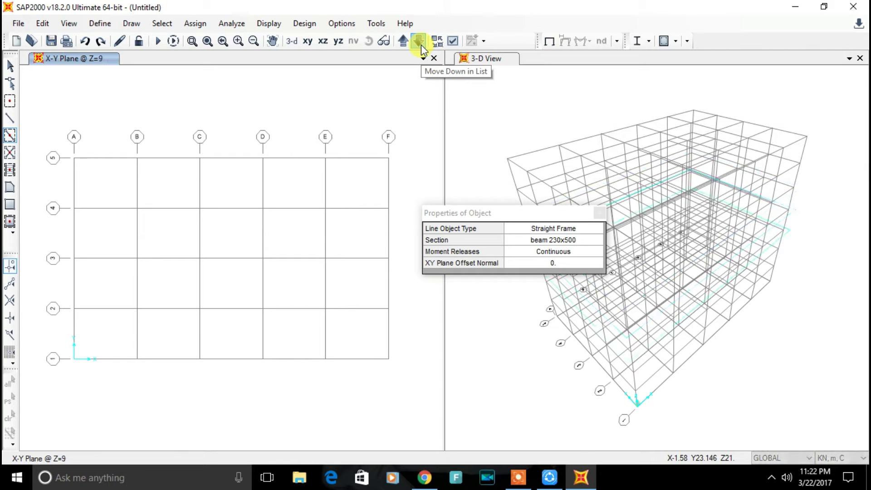
left_click(421, 44)
left_click(421, 44)
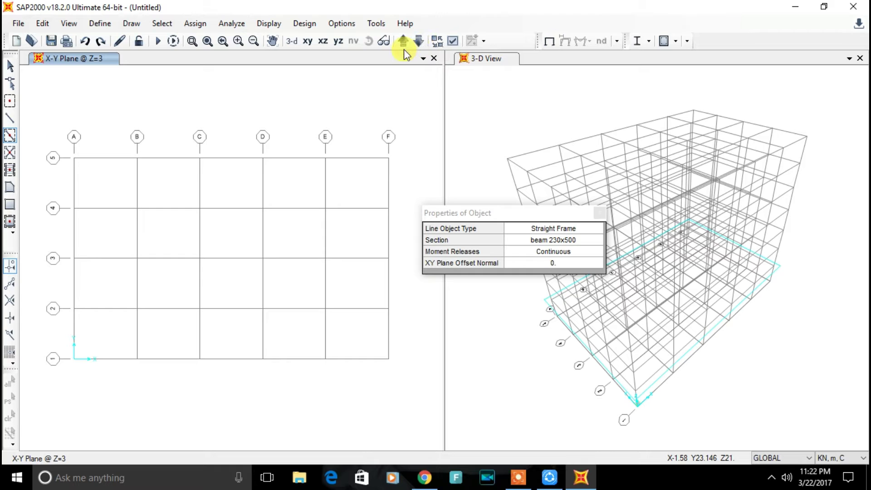
mouse_move(54, 142)
left_mouse_down()
mouse_move(393, 295)
mouse_move(416, 364)
left_mouse_up()
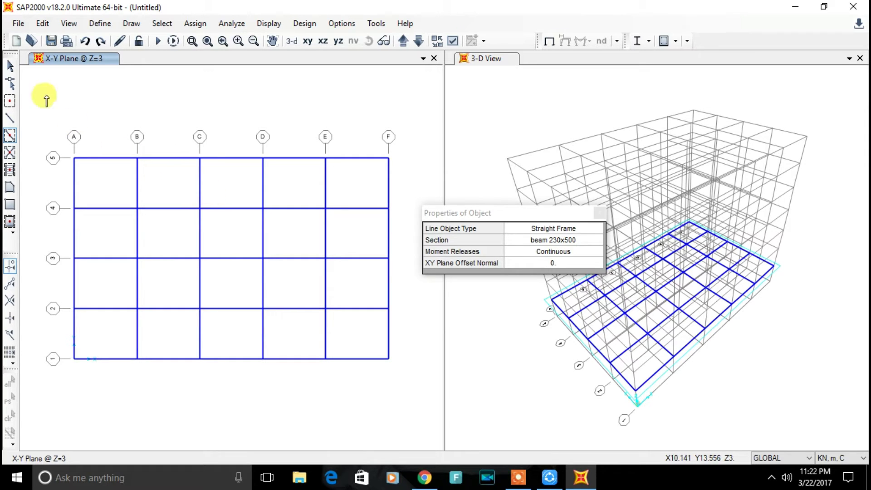
- Select all the beams in the Z=3 plan and open the distributed frame load assignment
left_click(10, 68)
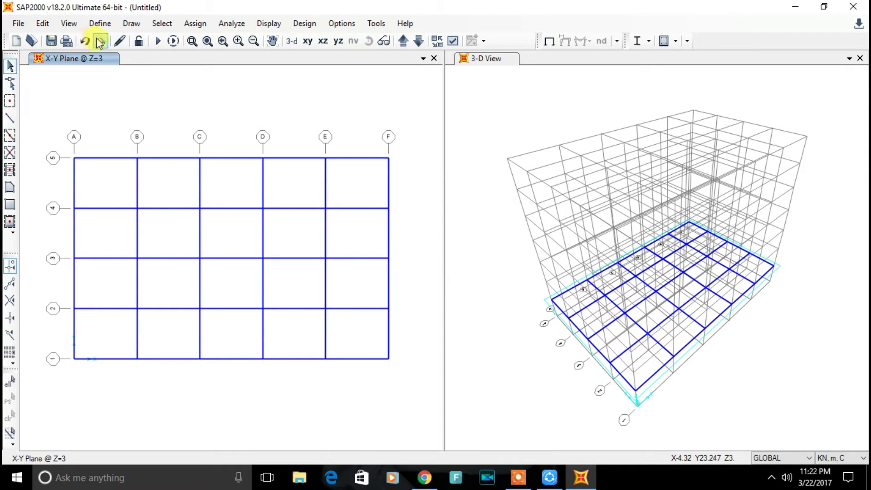
left_click(193, 22)
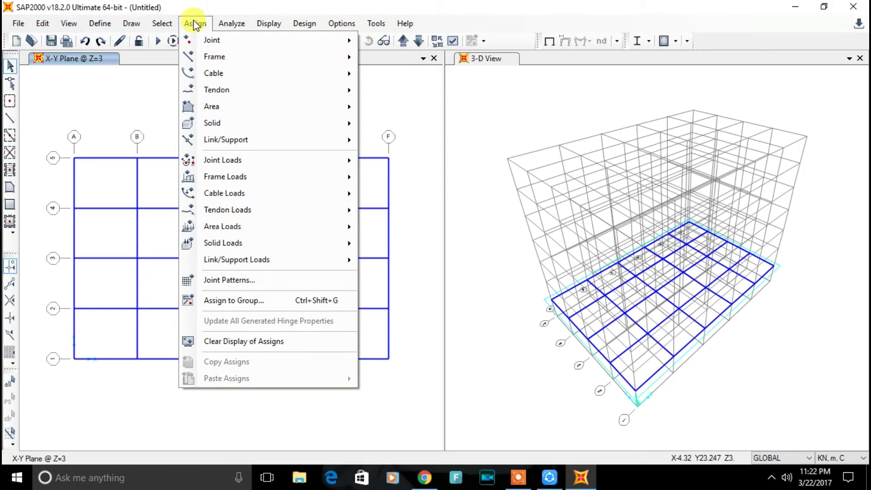
left_click(125, 121)
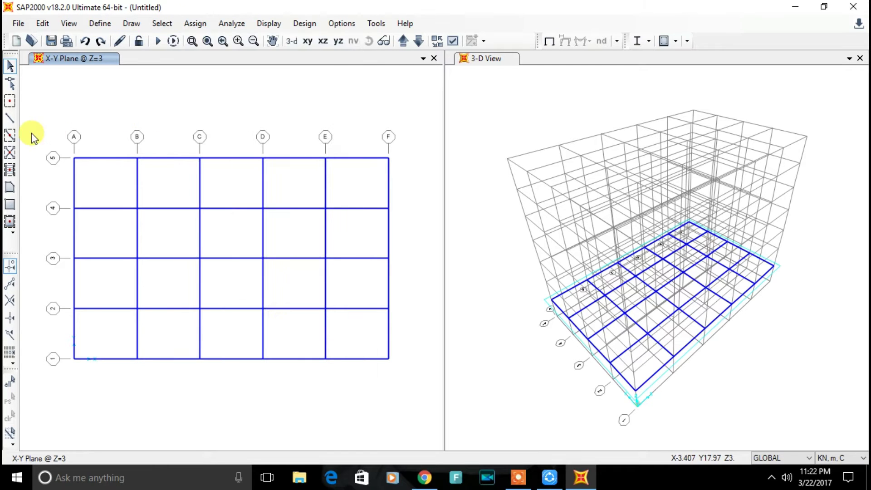
left_click_drag(51, 126, 429, 390)
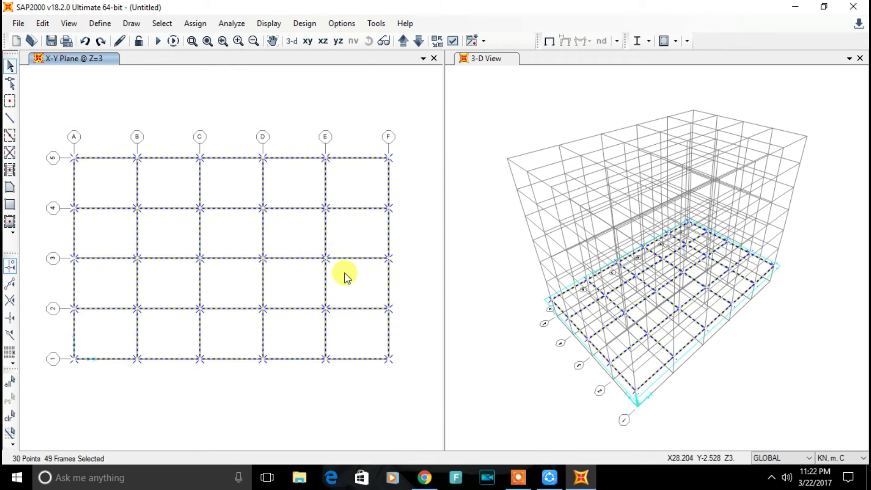
left_click(195, 23)
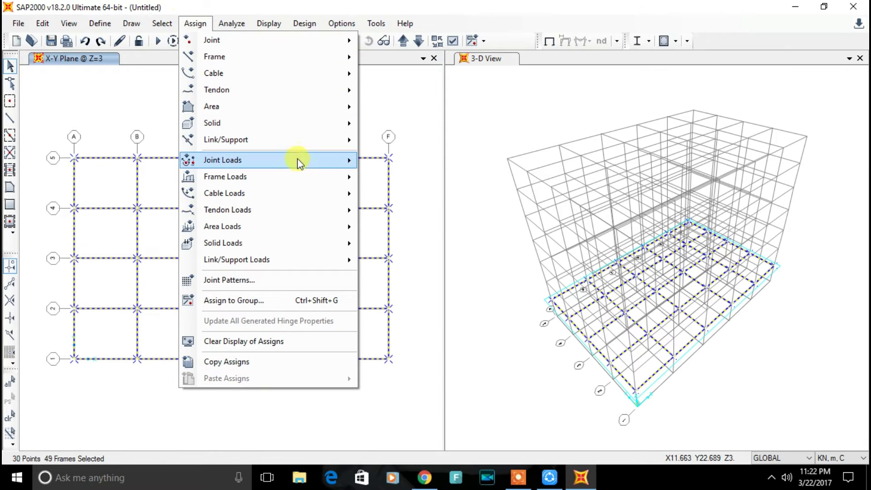
mouse_move(304, 163)
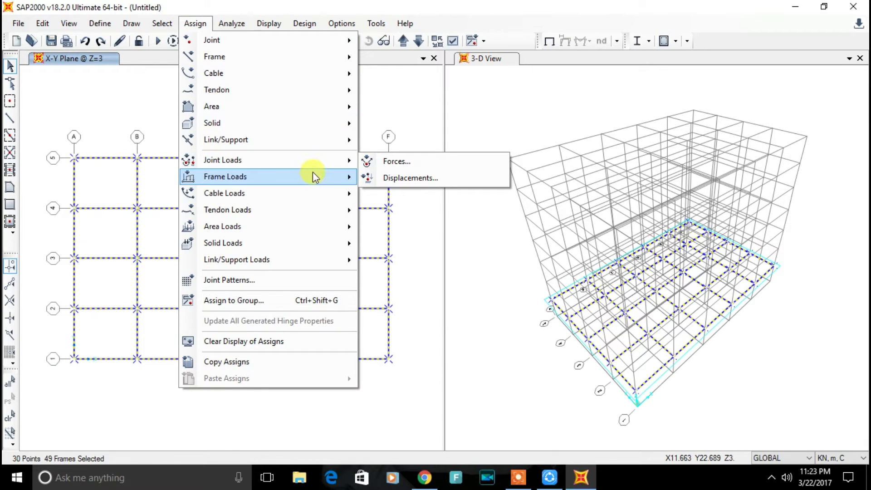
mouse_move(318, 176)
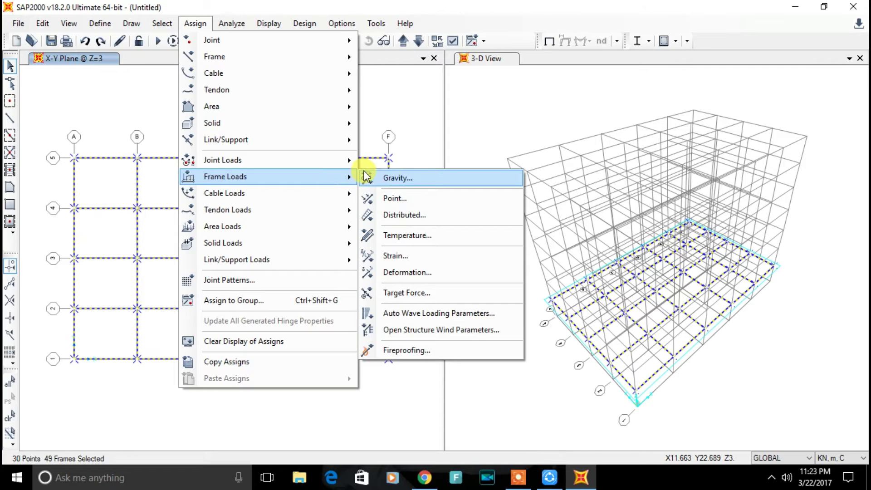
left_click(442, 220)
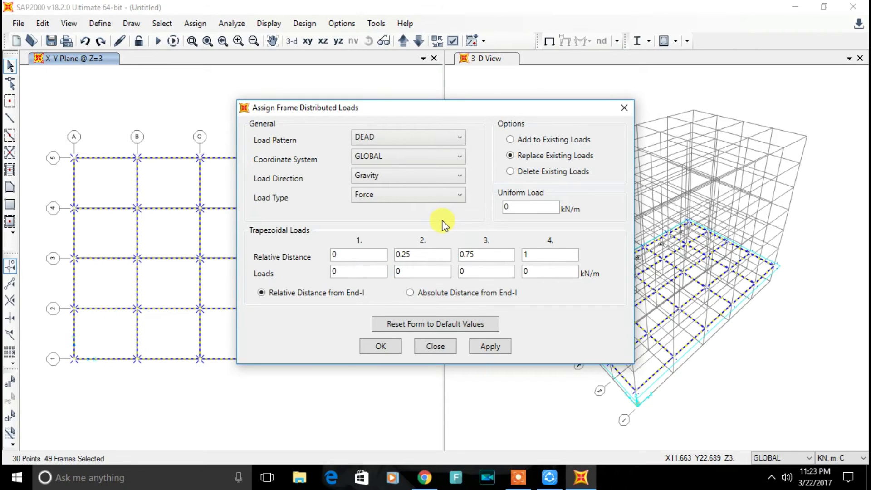
- Assign a uniform gravity force of 13.8 kN/m to the selected beams under the masonry load pattern, replacing existing loads
left_click(507, 206)
type("130")
type(".8")
left_click(451, 145)
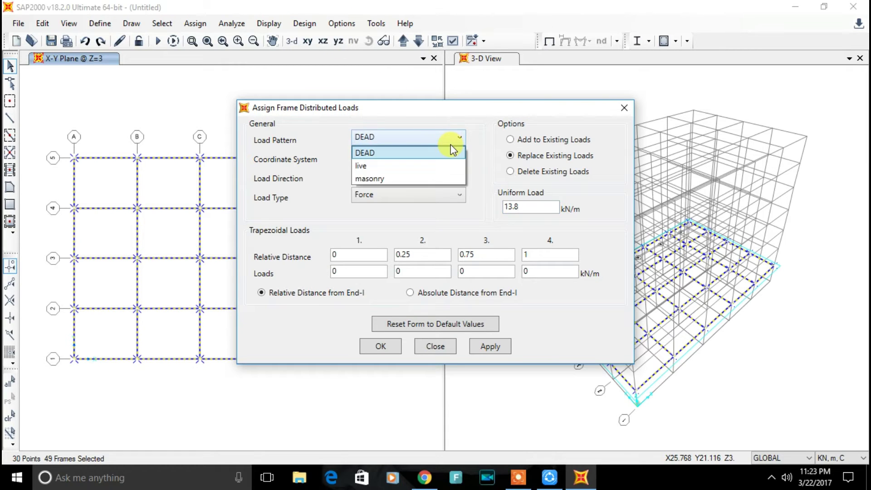
left_click(453, 175)
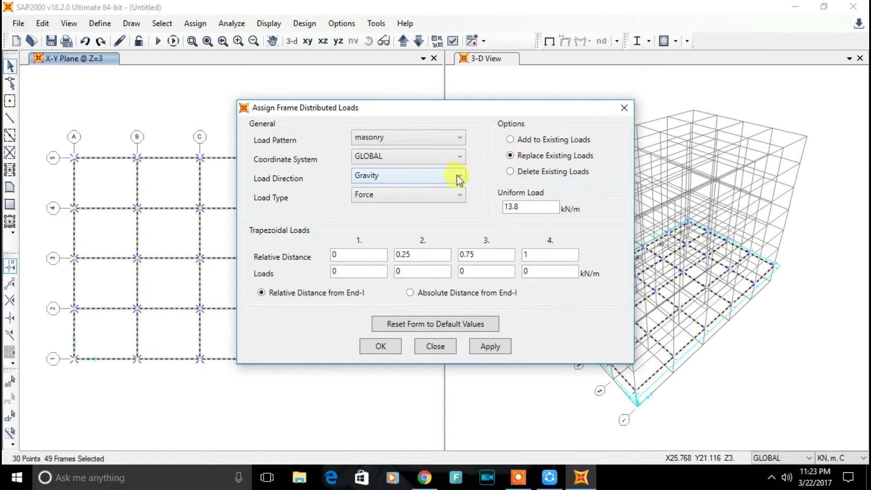
left_click(454, 199)
left_click(453, 199)
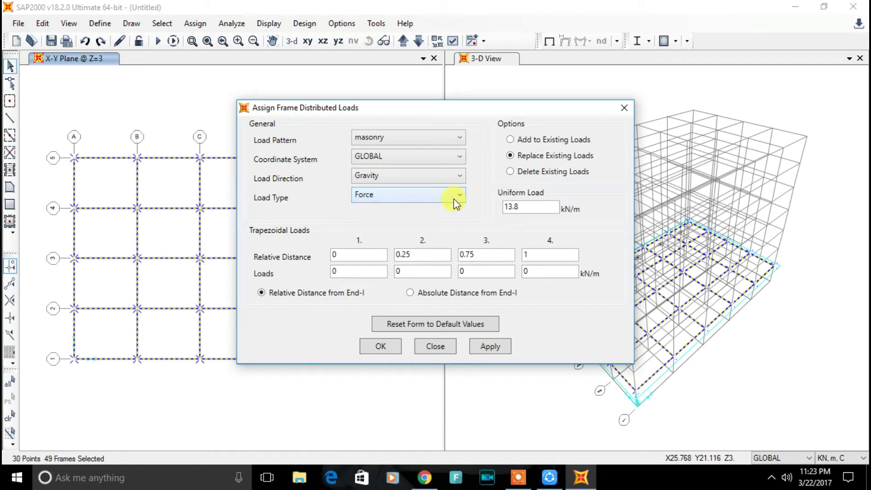
left_click(448, 170)
left_click(448, 170)
left_click(486, 345)
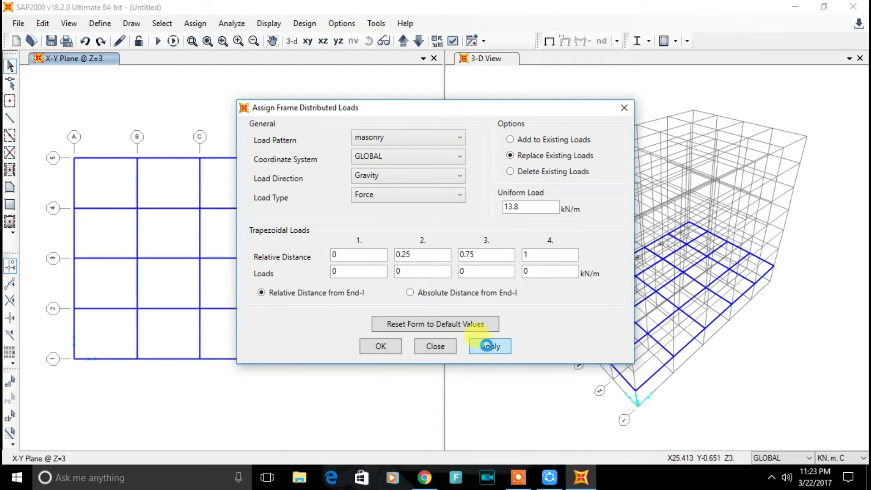
left_click(384, 347)
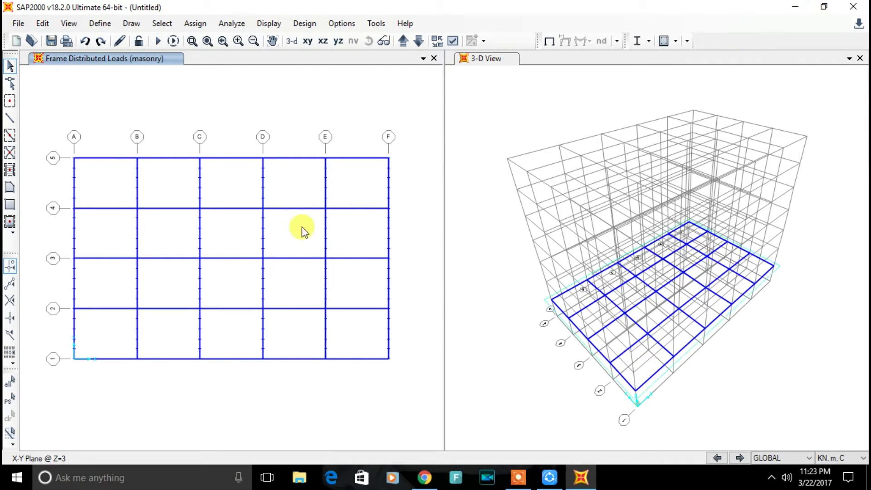
- Quick-draw area objects with section slab 140mm in every bay between grid lines A–F and 1–5 at Z=3
left_click(10, 222)
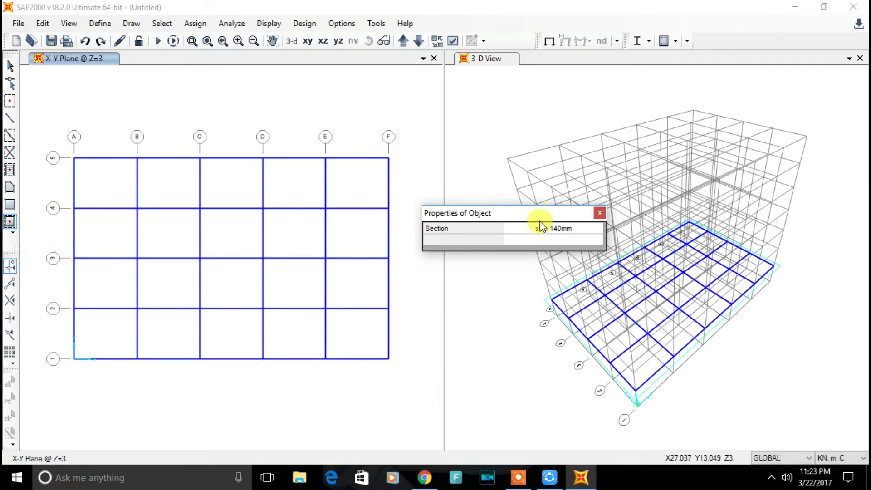
left_click(116, 193)
left_click(169, 191)
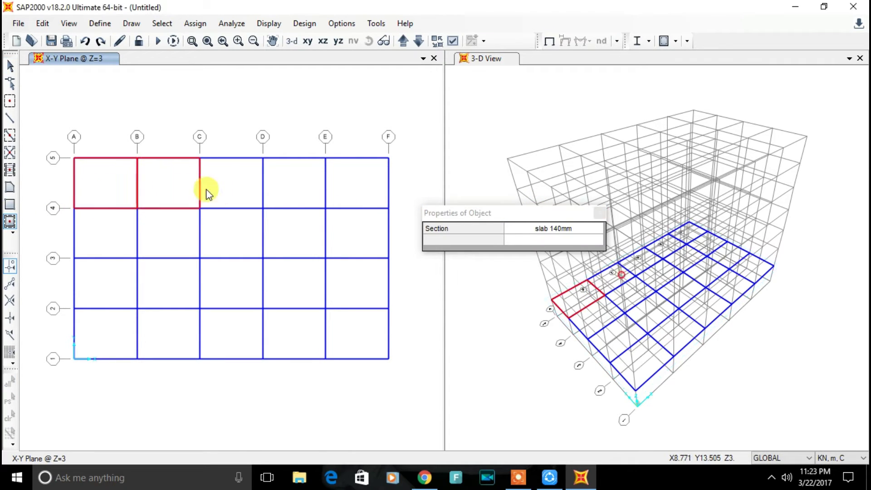
left_click(231, 190)
left_click(304, 189)
left_click(334, 191)
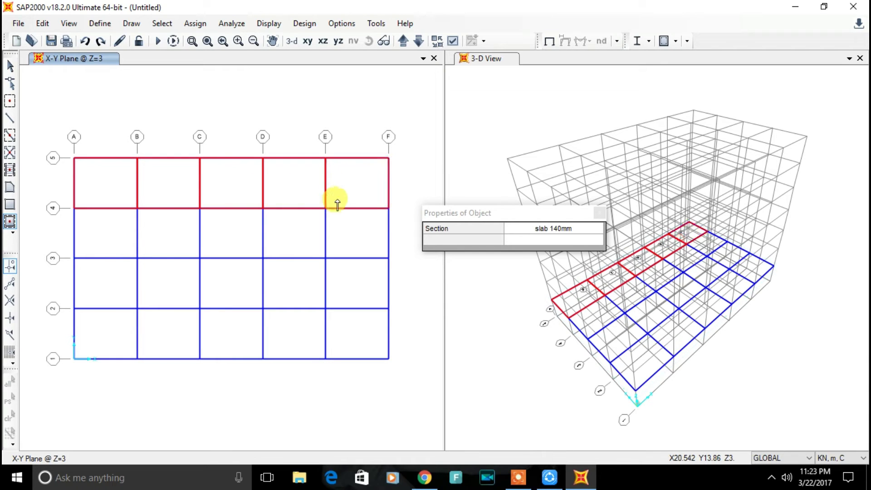
left_click(103, 235)
left_click(160, 235)
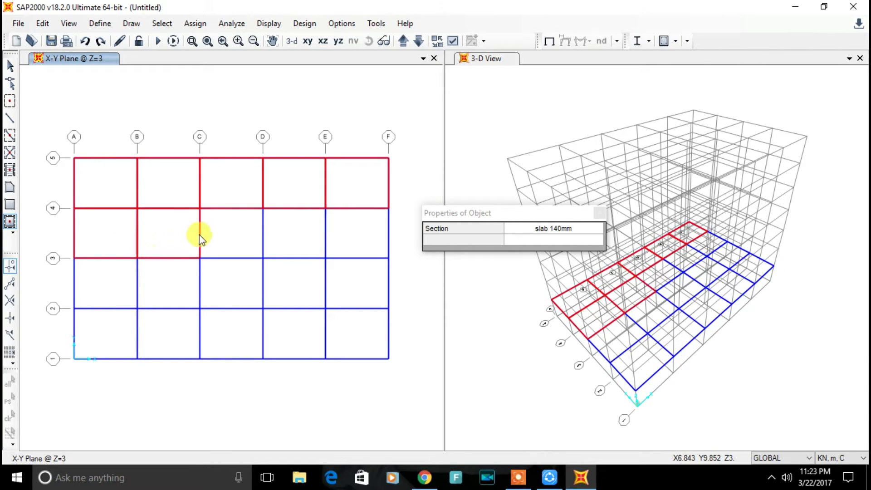
left_click(227, 236)
left_click(295, 237)
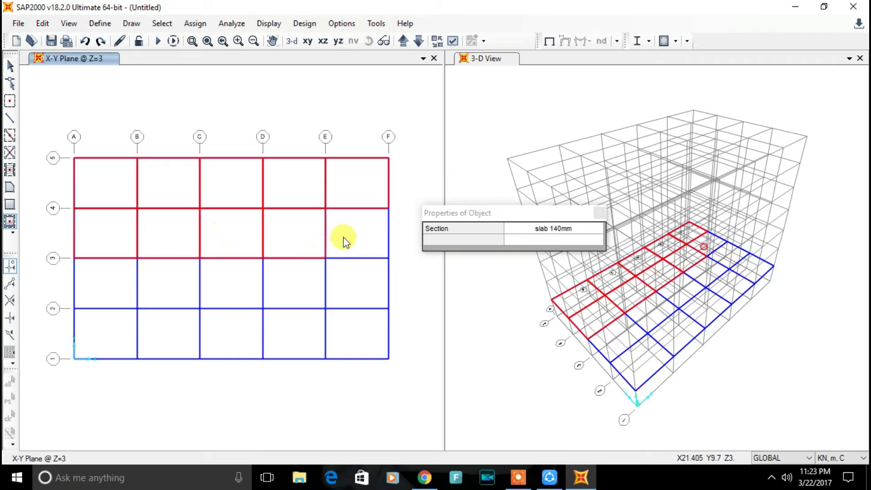
left_click(344, 237)
left_click(101, 294)
left_click(181, 288)
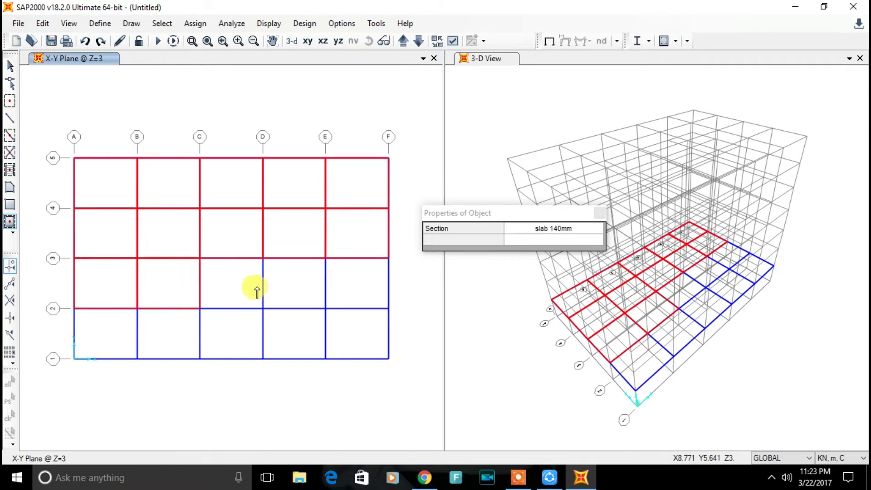
left_click(255, 287)
left_click(279, 288)
left_click(373, 296)
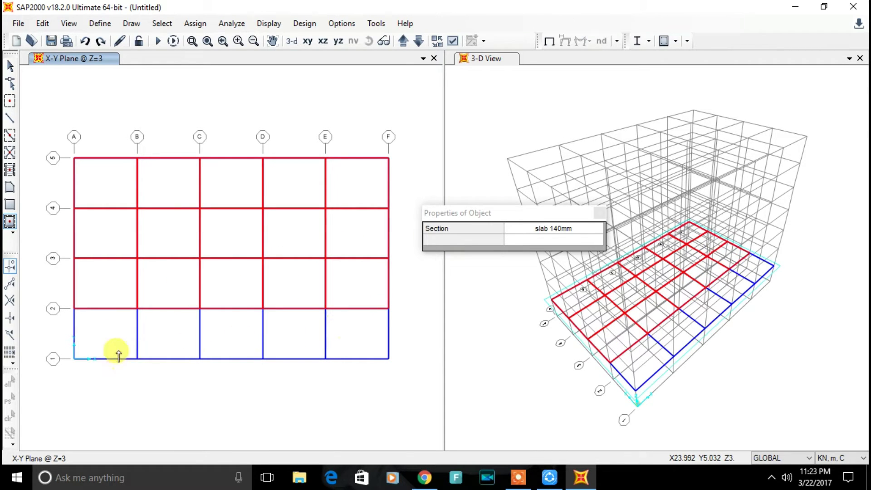
left_click(132, 342)
left_click(172, 342)
left_click(218, 343)
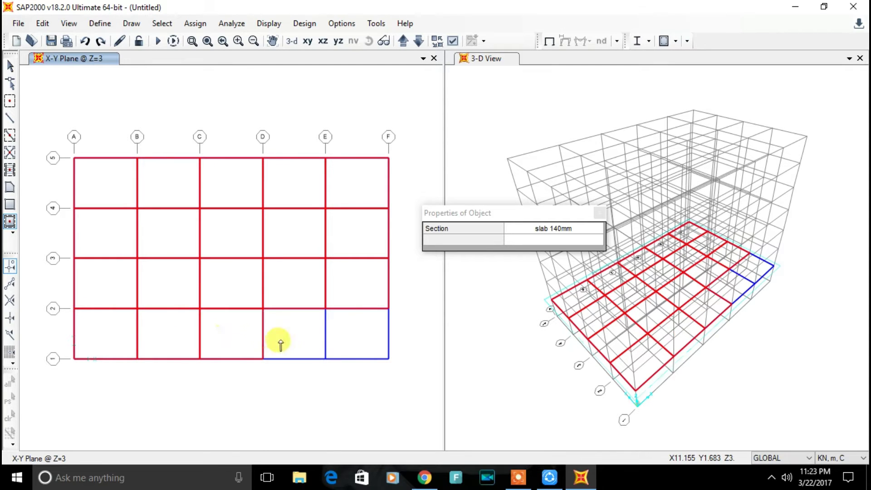
left_click(294, 343)
left_click(336, 345)
left_click(10, 67)
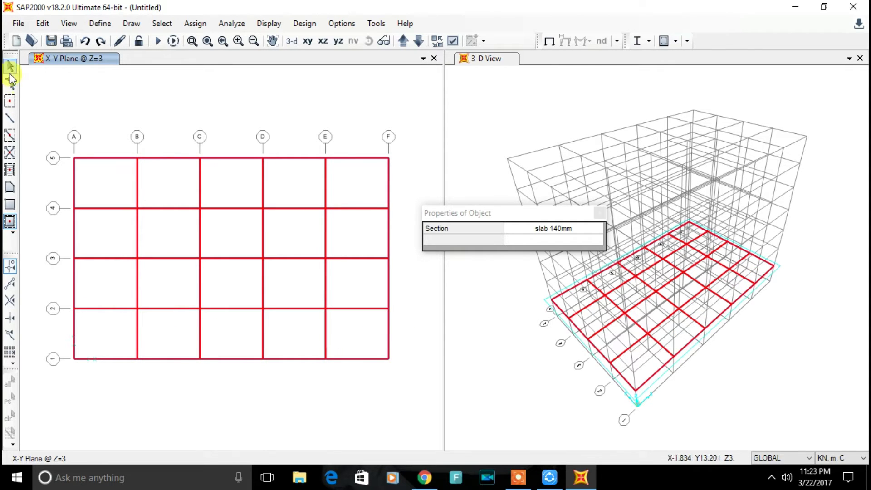
left_click(195, 24)
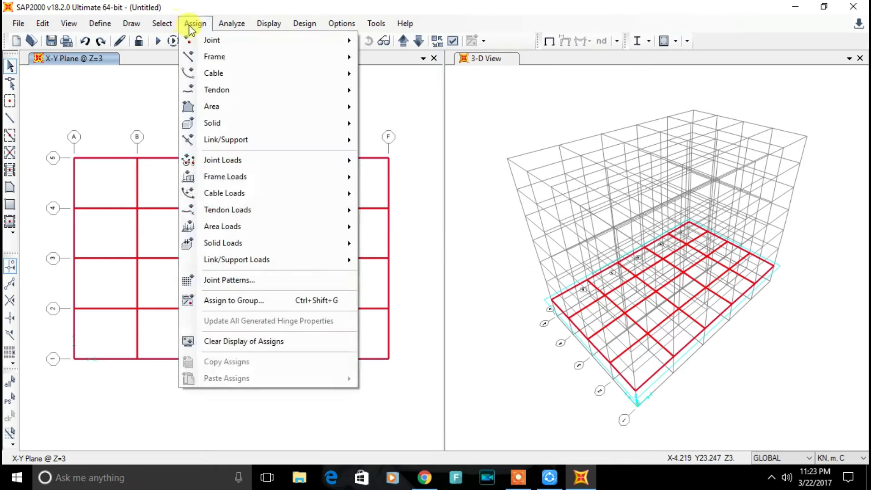
mouse_move(291, 204)
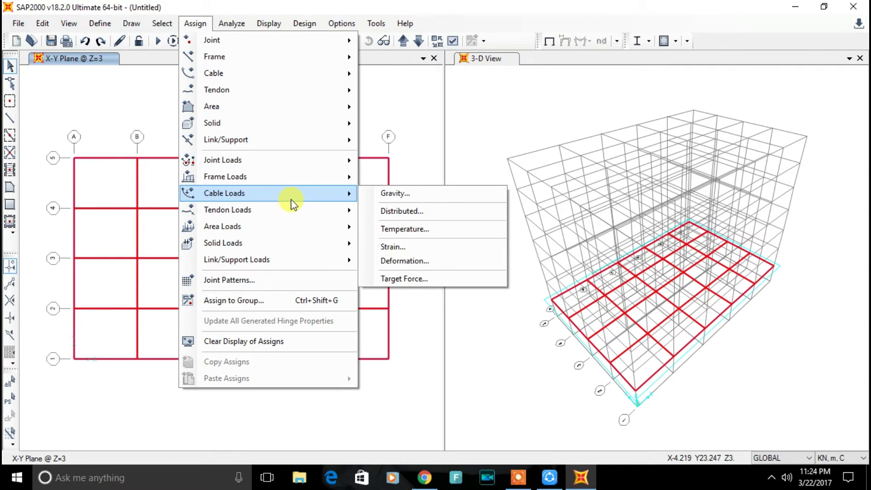
mouse_move(307, 226)
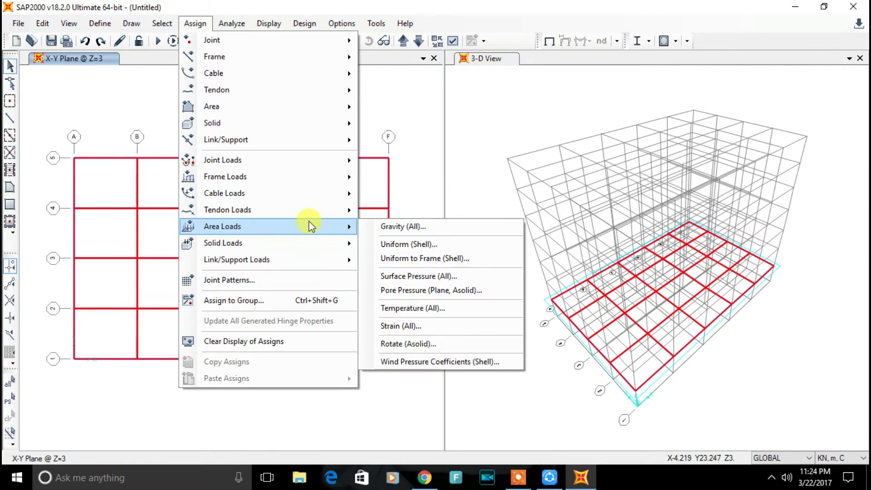
left_click(424, 245)
double_click(500, 219)
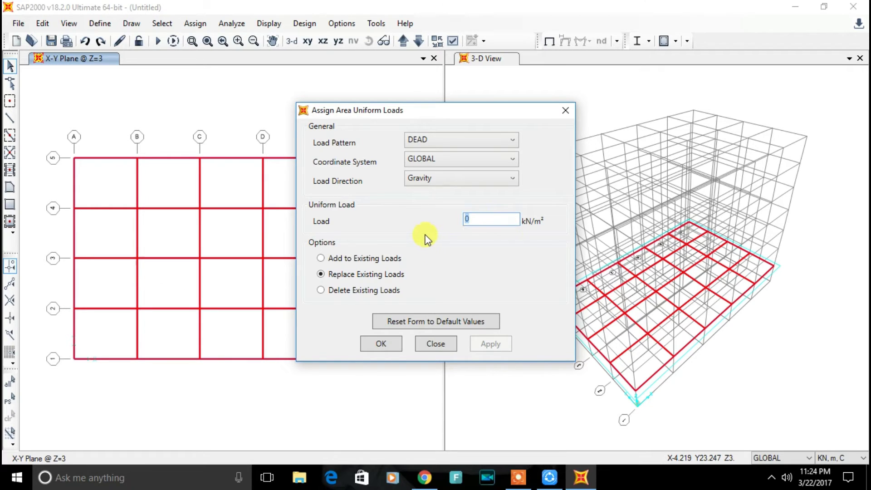
type("5")
left_click(434, 347)
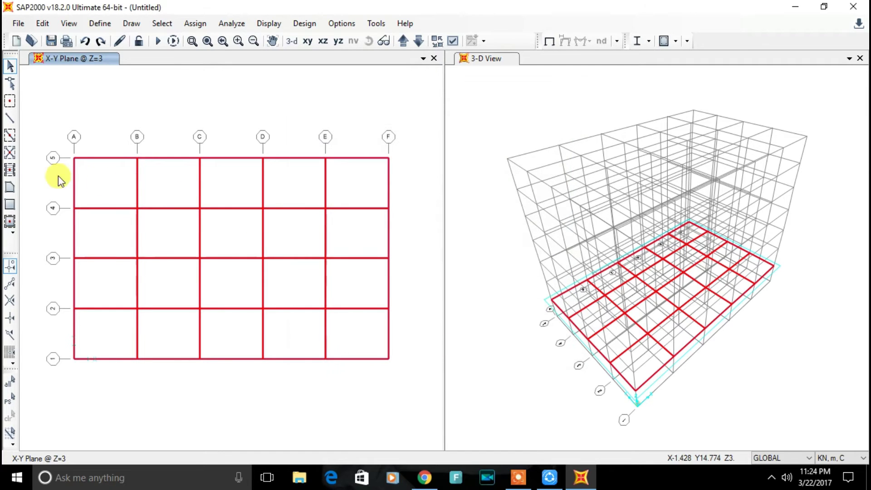
- Select every slab panel between grid lines A–F and 1–5 in the Z=3 plan
left_click(101, 194)
left_click(176, 192)
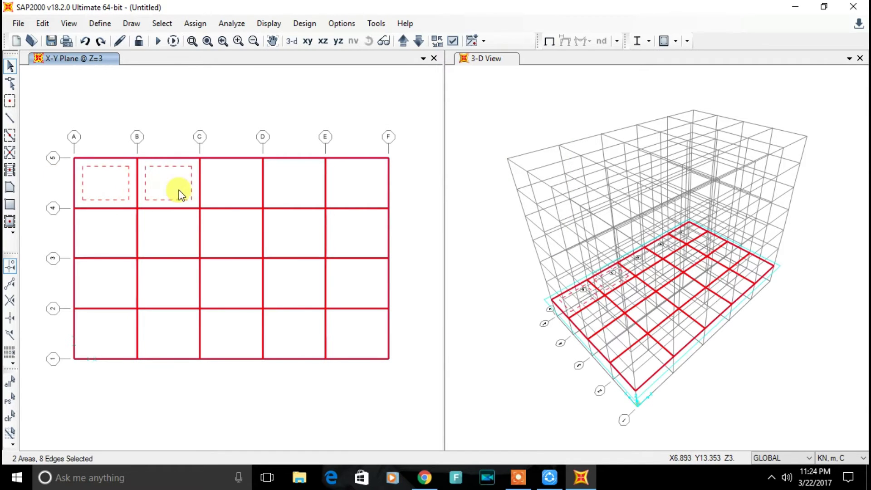
left_click(240, 183)
left_click(287, 188)
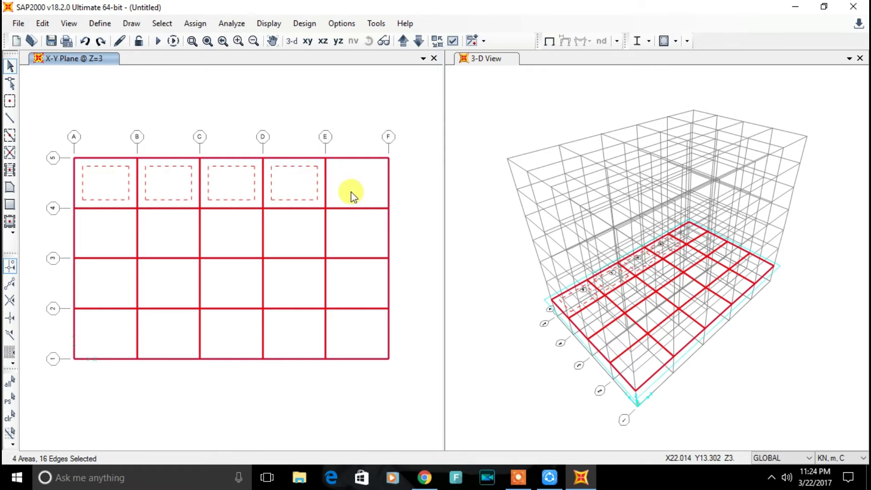
left_click(353, 195)
left_click(132, 243)
left_click(164, 241)
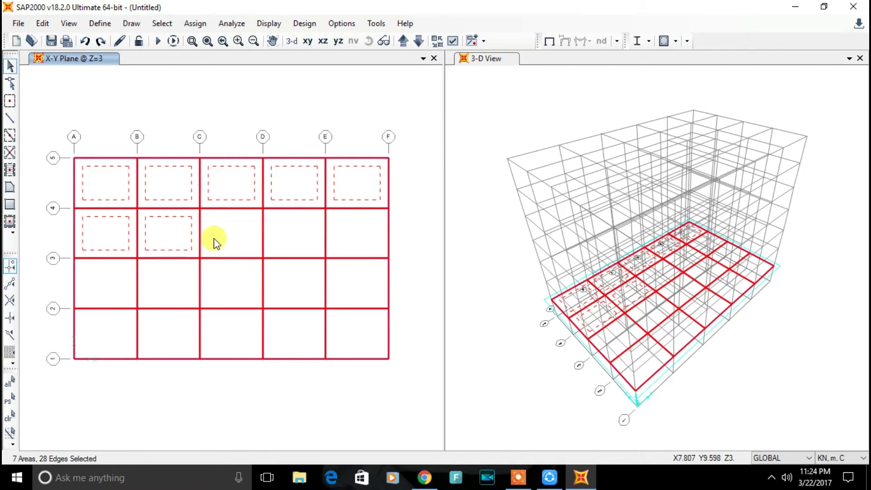
left_click(216, 242)
left_click(278, 246)
left_click(336, 237)
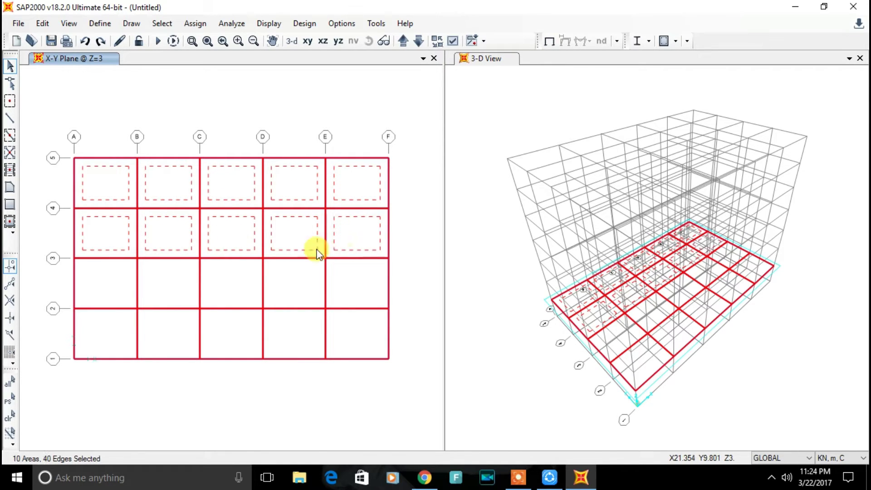
left_click(119, 300)
left_click(182, 289)
left_click(245, 288)
left_click(297, 287)
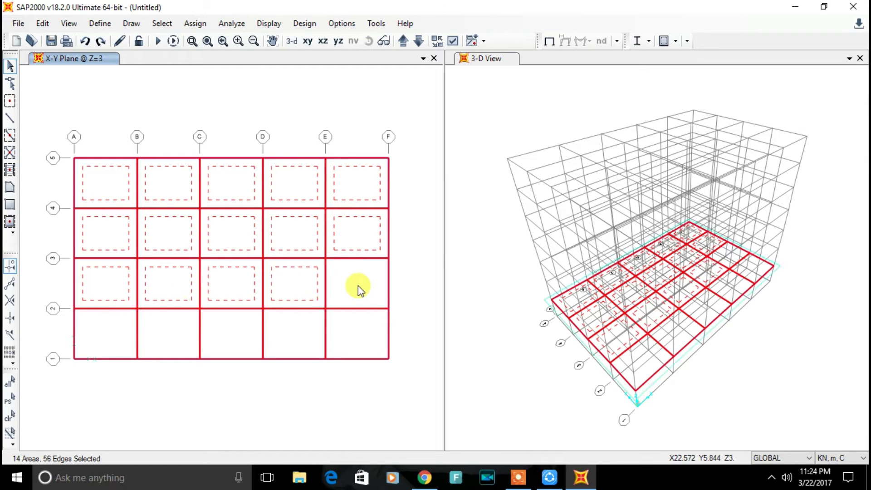
left_click(358, 285)
left_click(107, 341)
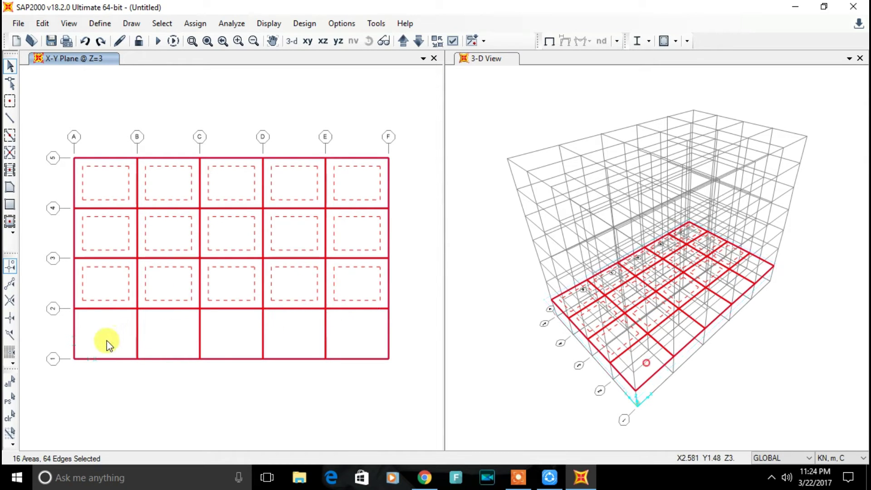
left_click(179, 333)
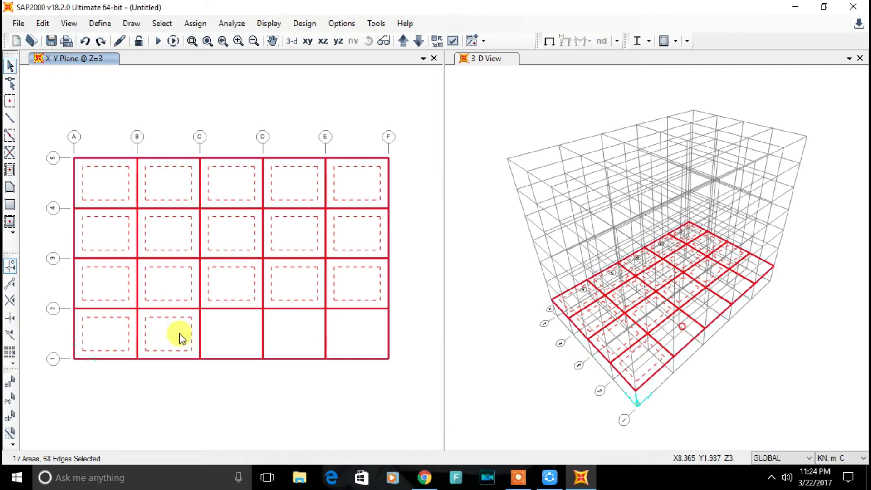
left_click(229, 330)
left_click(306, 336)
left_click(345, 327)
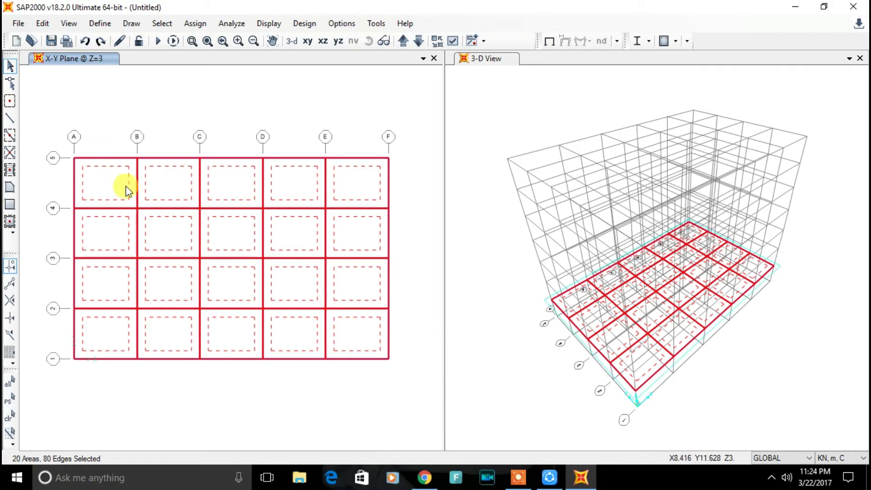
- Assign a uniform gravity area load of 5 kN/m² to the selected slabs under the DEAD load pattern, replacing existing loads
left_click(195, 28)
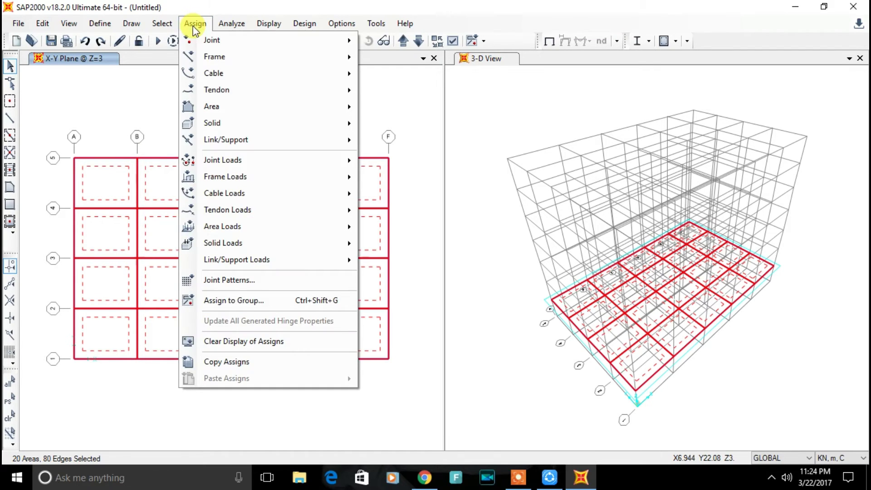
mouse_move(305, 223)
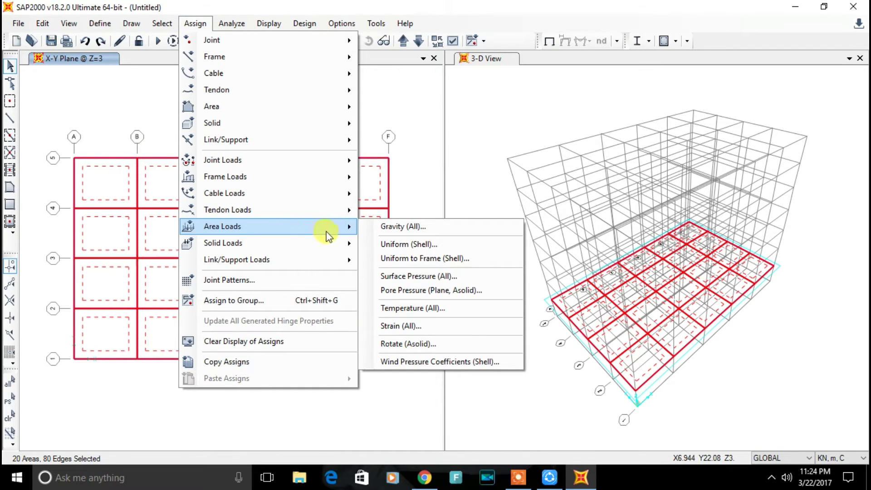
left_click(382, 245)
left_click(484, 219)
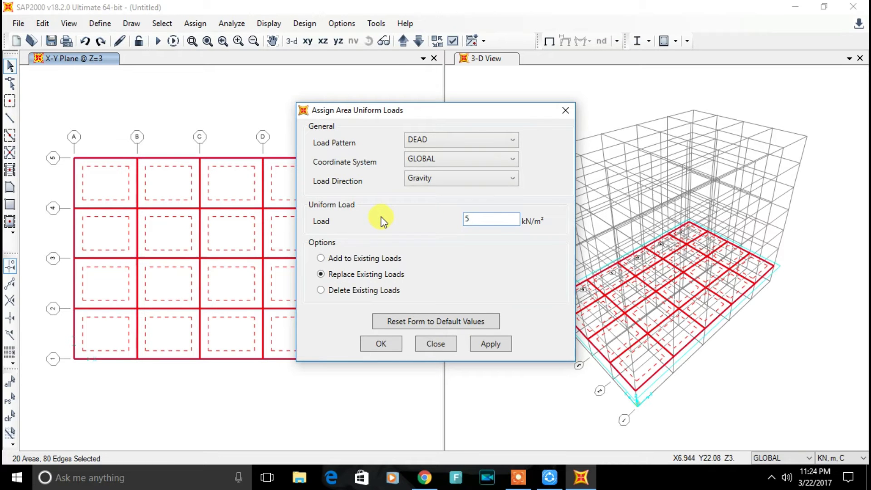
left_click(491, 345)
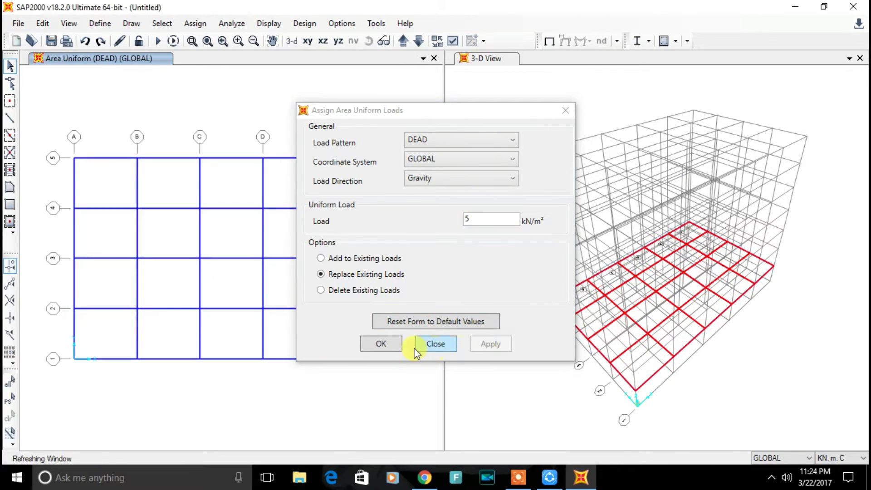
left_click(385, 345)
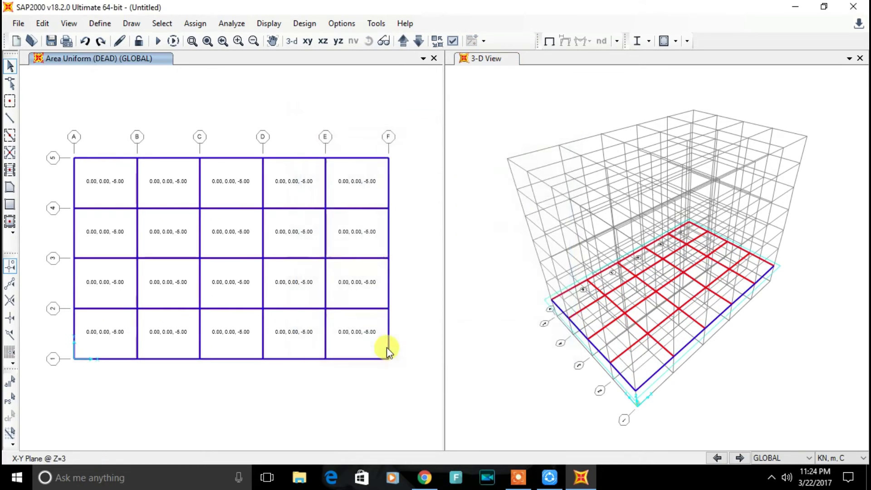
- Reselect all the slab panels between grid lines A–F and 1–5 in the Z=3 plan
left_click(107, 195)
left_click(160, 187)
left_click(205, 185)
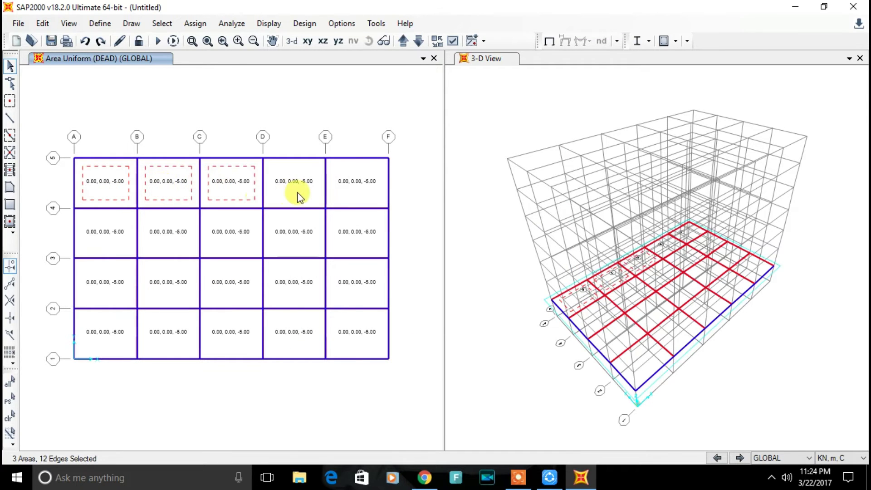
left_click(299, 195)
left_click(345, 190)
left_click(108, 239)
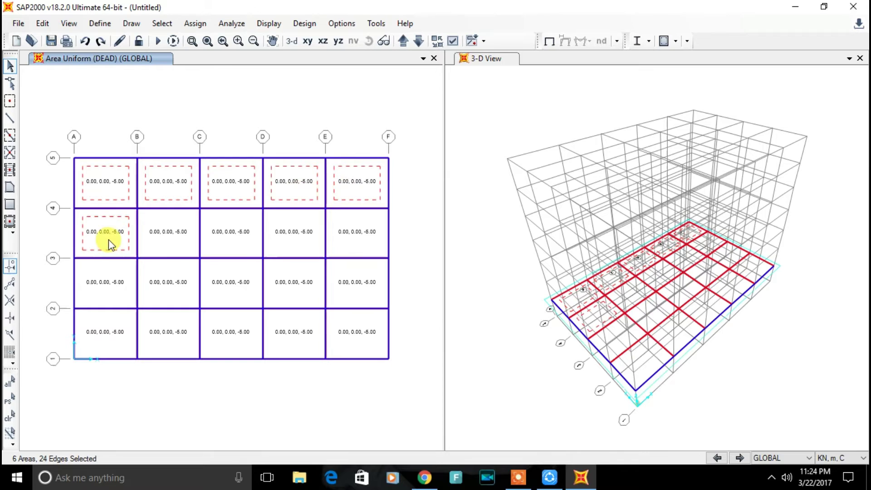
left_click(157, 242)
left_click(231, 245)
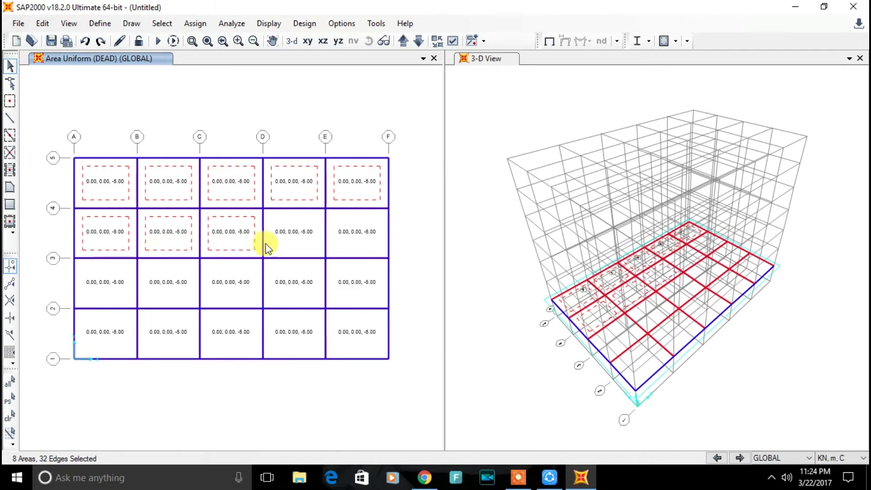
left_click(303, 247)
left_click(347, 247)
left_click(113, 290)
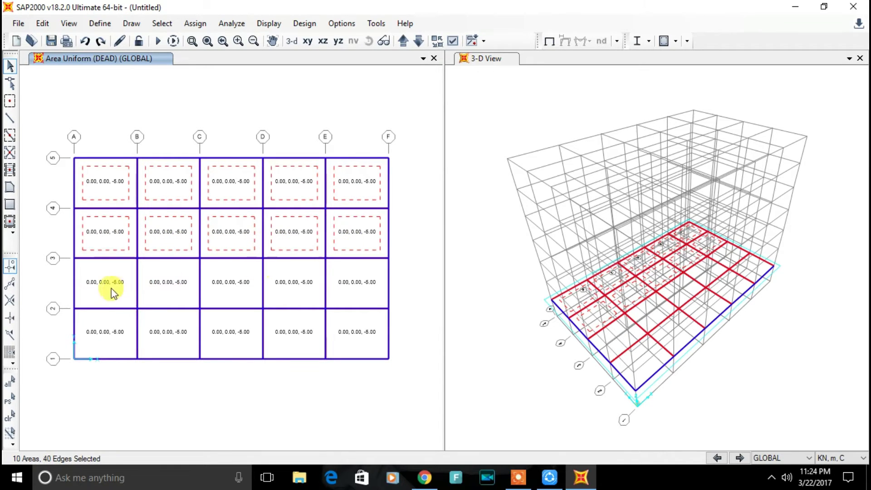
left_click(149, 284)
left_click(255, 290)
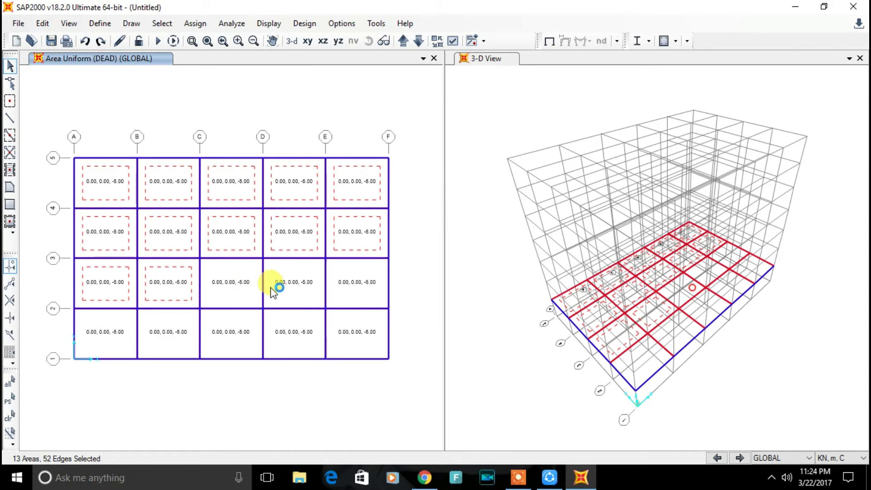
left_click(292, 287)
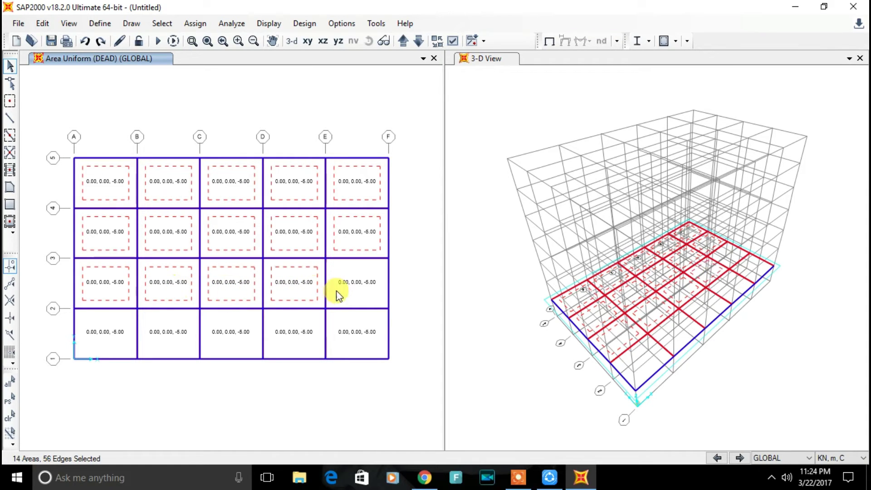
left_click(353, 287)
left_click(109, 340)
left_click(154, 336)
left_click(228, 336)
left_click(272, 338)
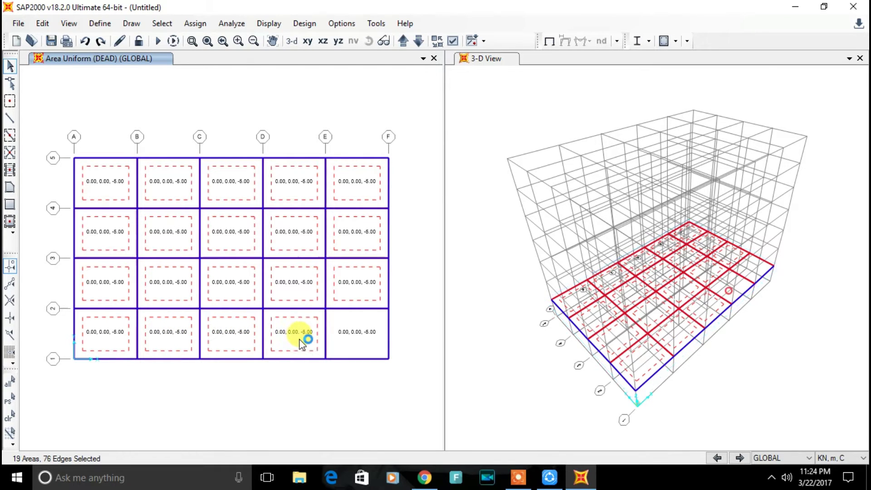
left_click(355, 334)
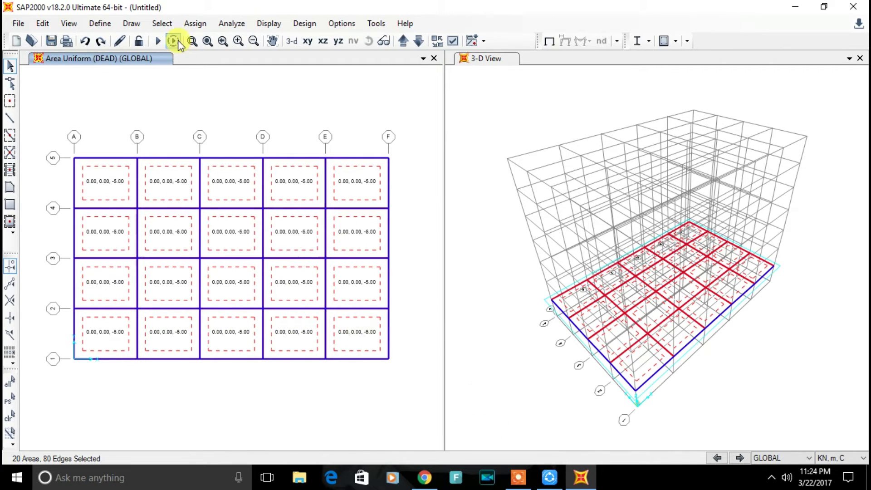
- Assign a uniform gravity area load of 1.5 kN/m² to the selected slabs under the live load pattern, replacing existing loads
left_click(194, 25)
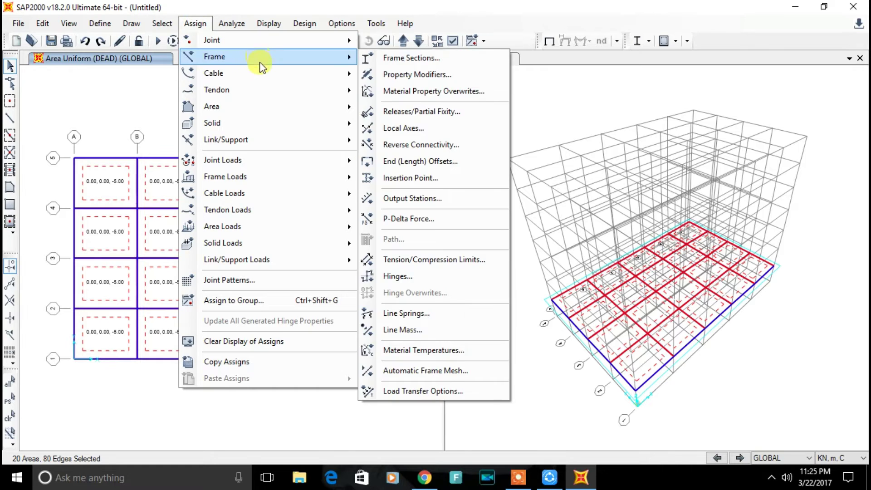
mouse_move(312, 229)
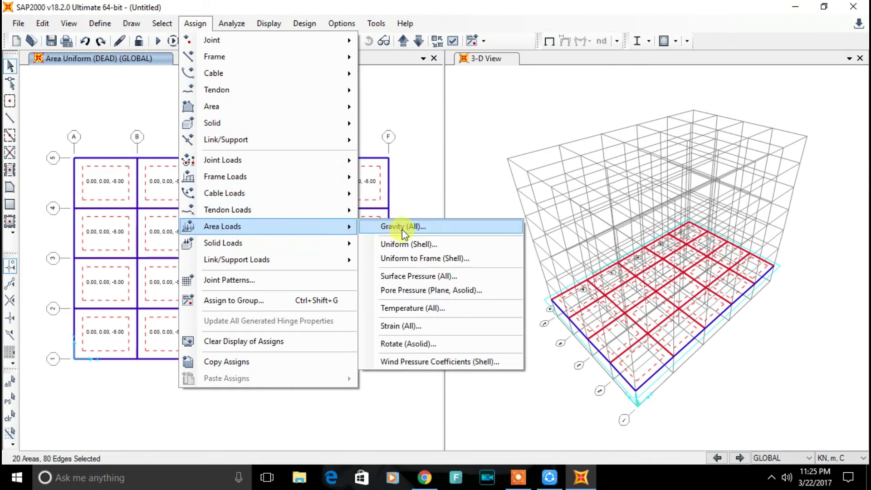
left_click(415, 245)
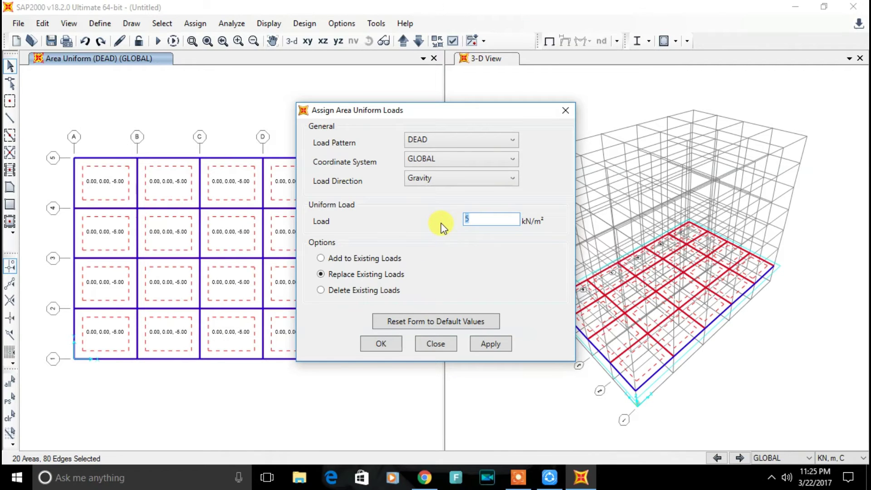
type("1.")
left_click(436, 141)
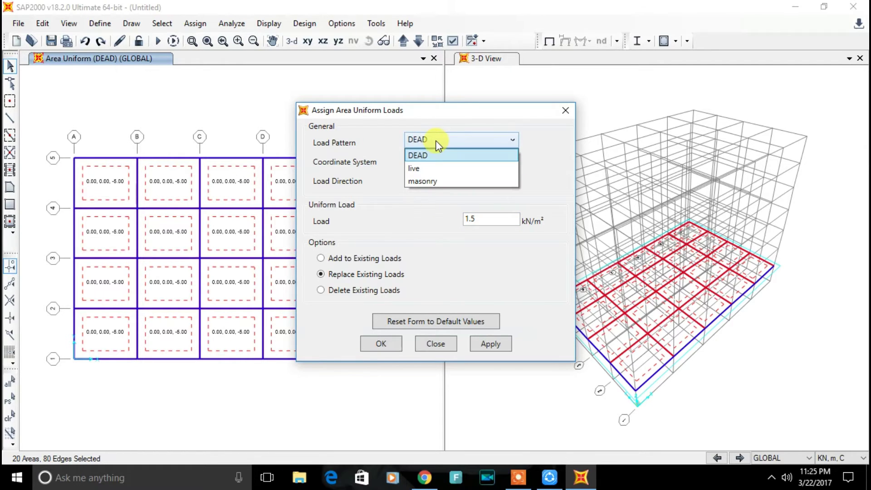
left_click(446, 170)
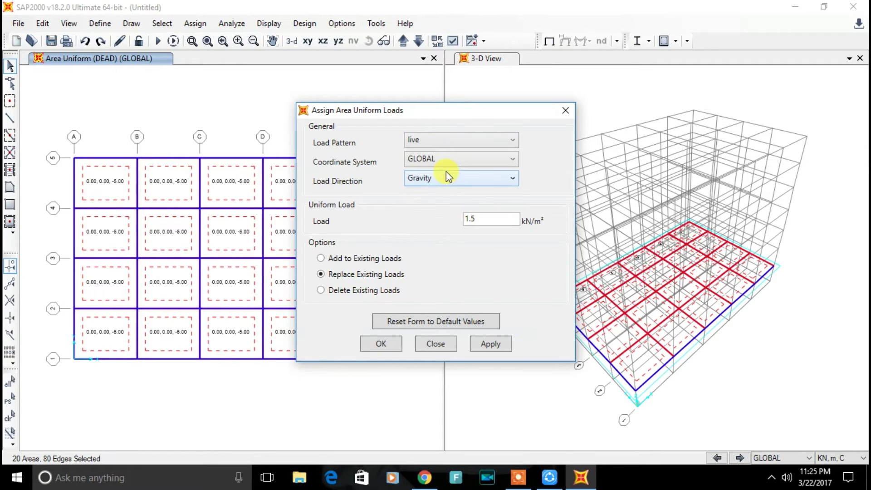
left_click(506, 342)
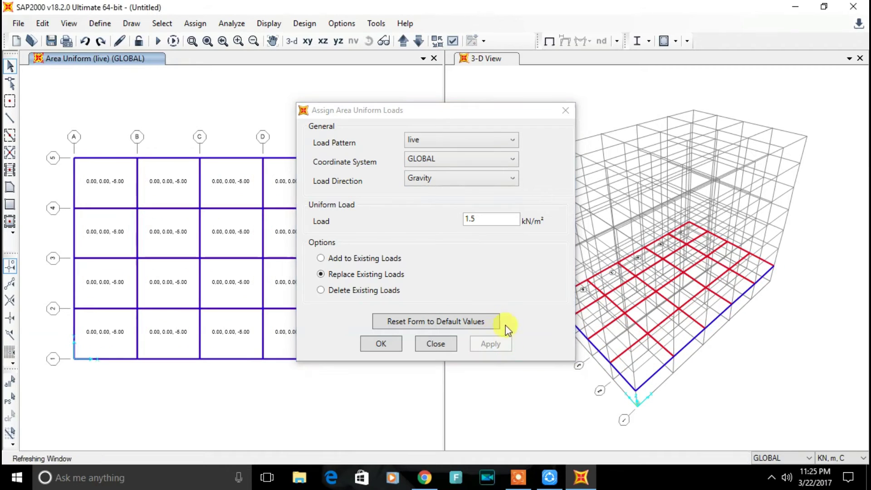
left_click(382, 345)
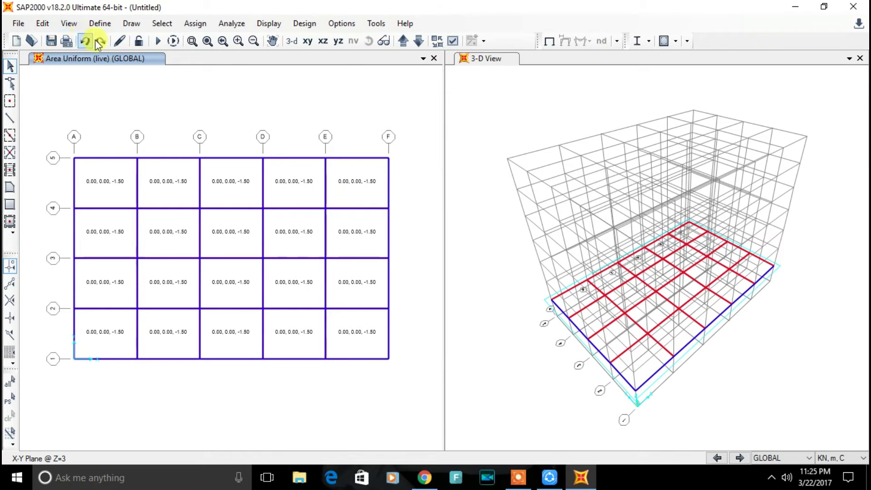
- Inspect the section assignments and the dead and live loads of the slab panel between grid lines D–E and 4–5
right_click(305, 181)
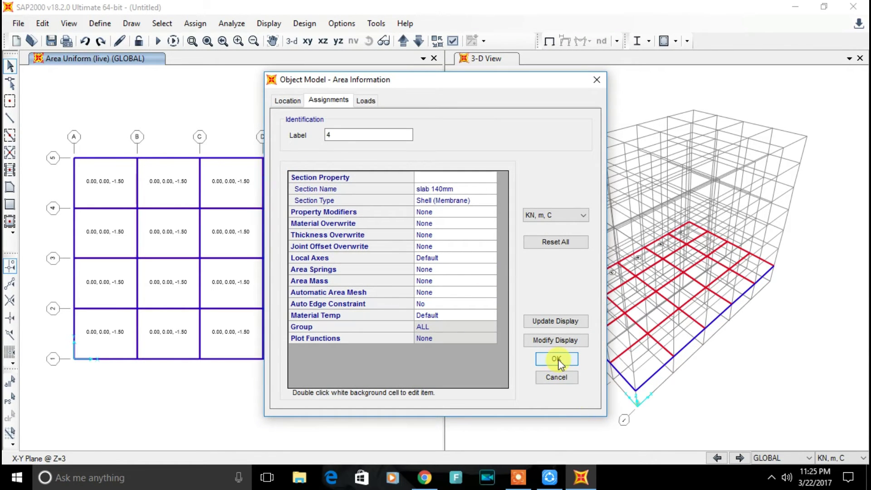
left_click(556, 359)
right_click(293, 189)
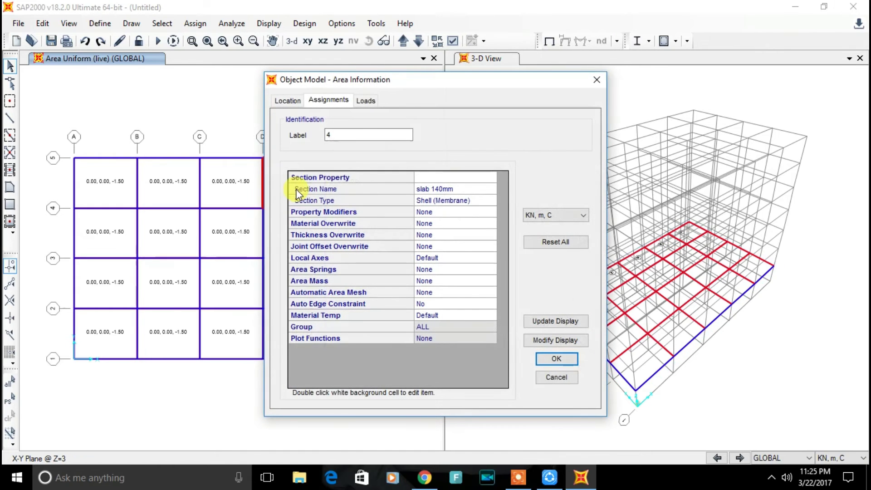
left_click(362, 100)
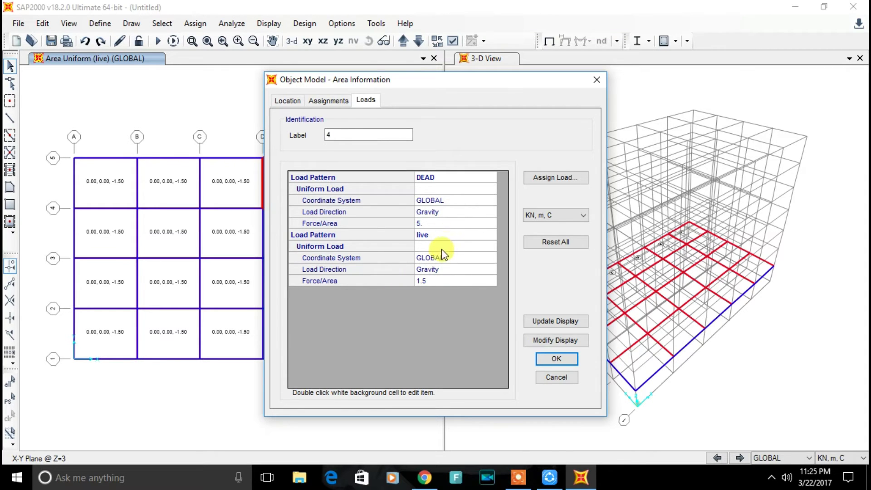
double_click(421, 225)
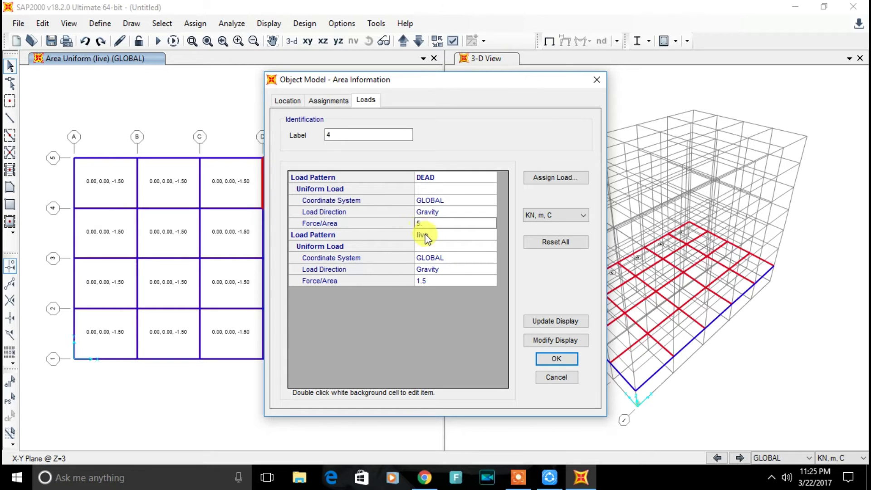
double_click(439, 282)
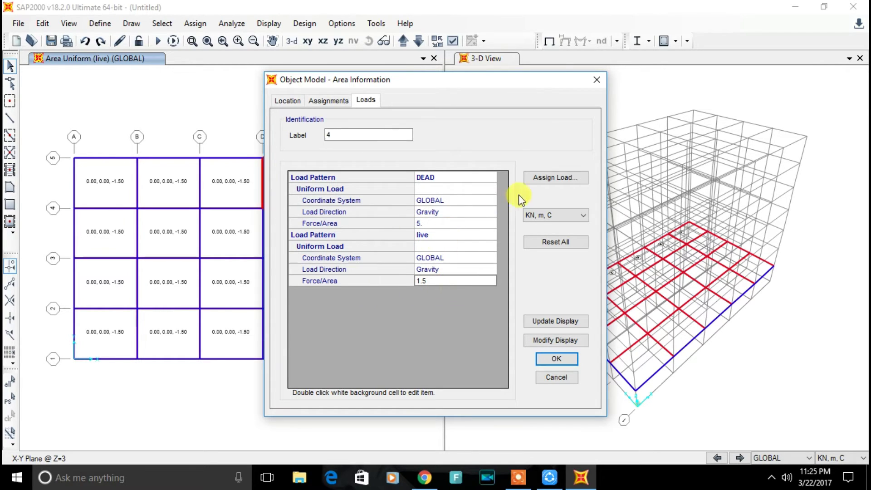
left_click(558, 359)
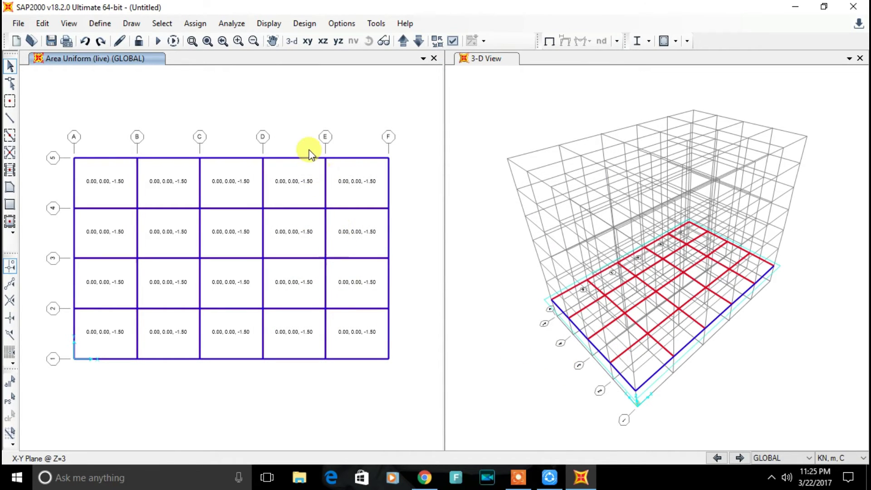
- Check the masonry load assigned to the beam on grid line 5 between grid lines D and E
left_click(307, 157)
right_click(308, 158)
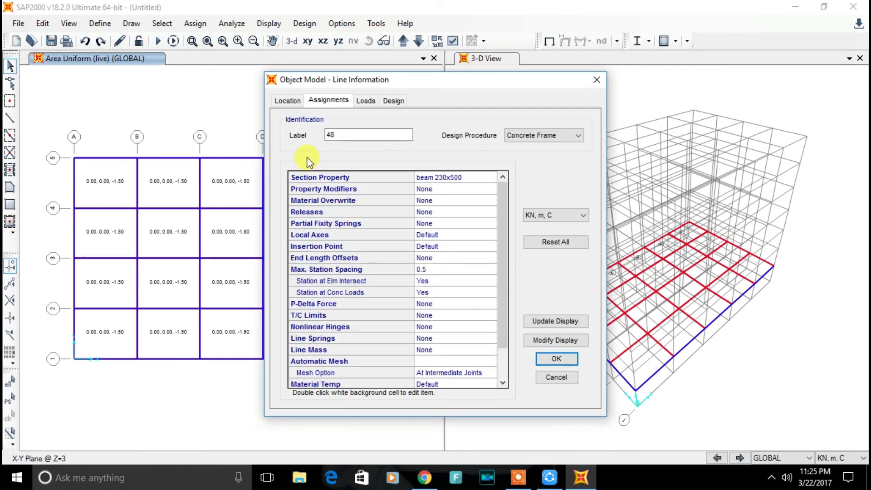
left_click(363, 101)
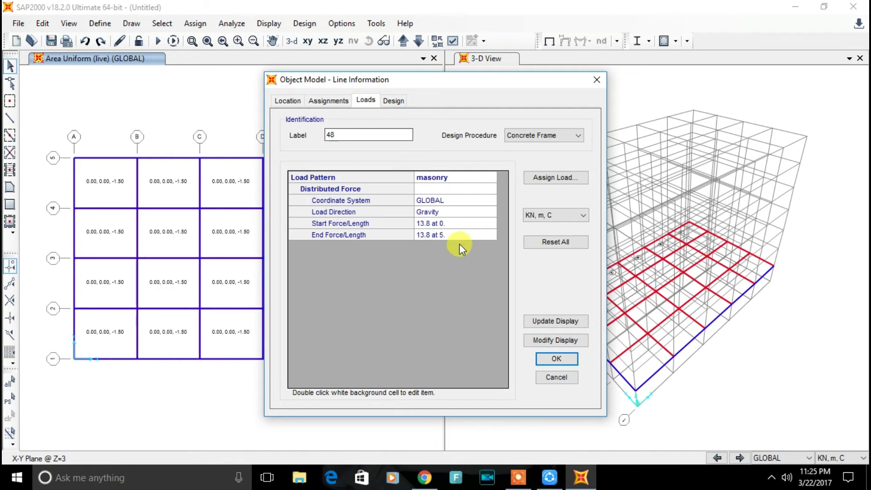
left_click(425, 236)
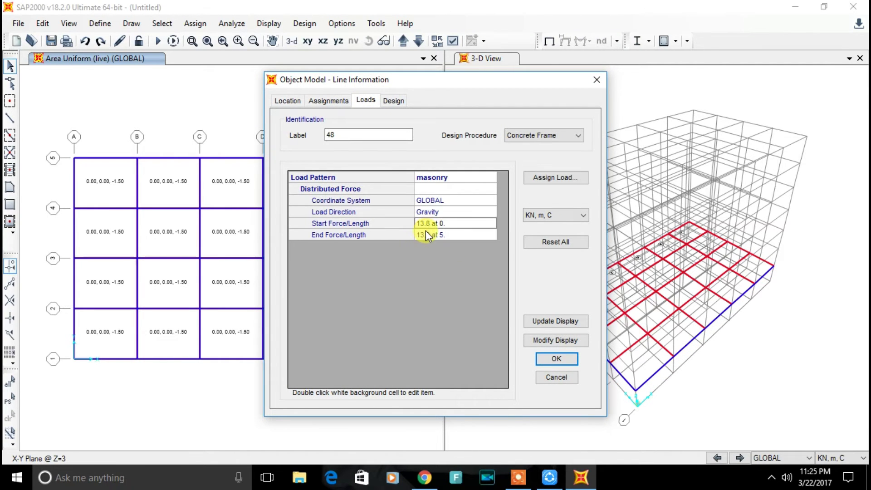
left_click(556, 365)
left_click(787, 474)
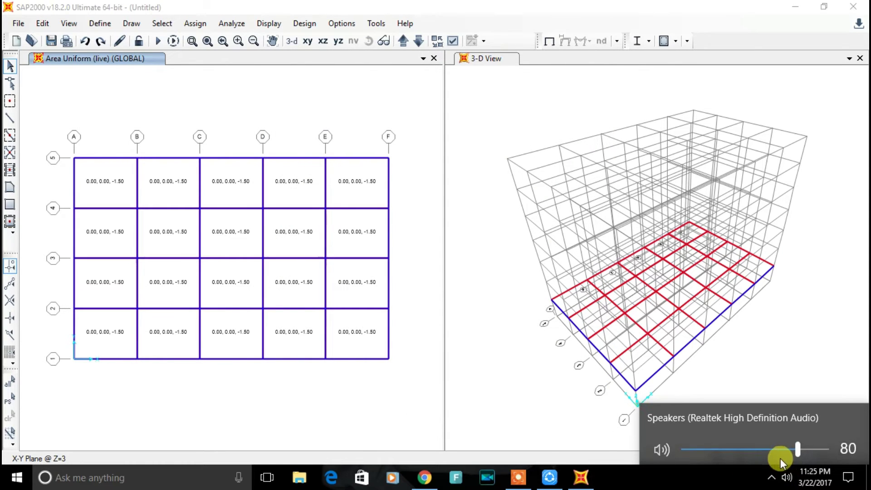
left_click(764, 449)
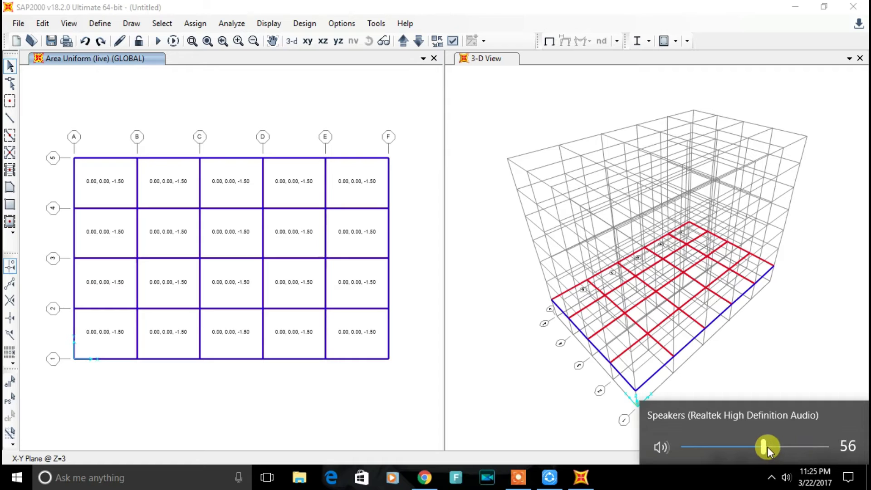
left_click_drag(768, 447, 773, 448)
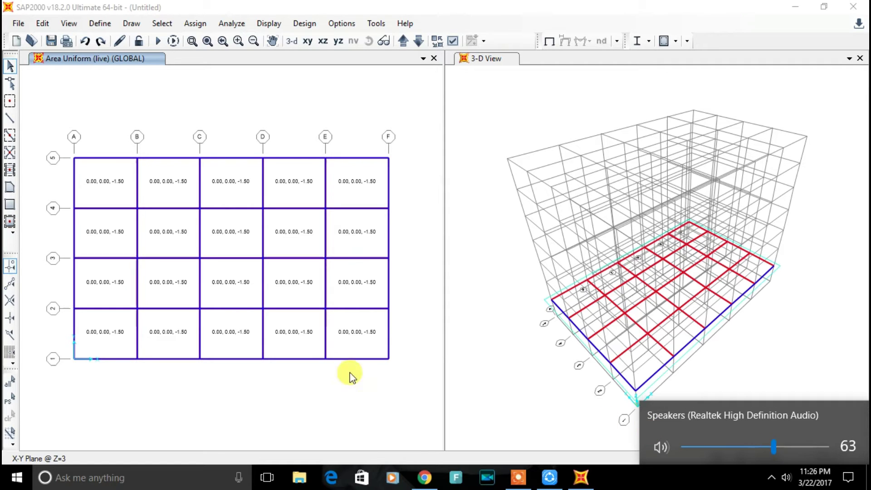
left_click(373, 405)
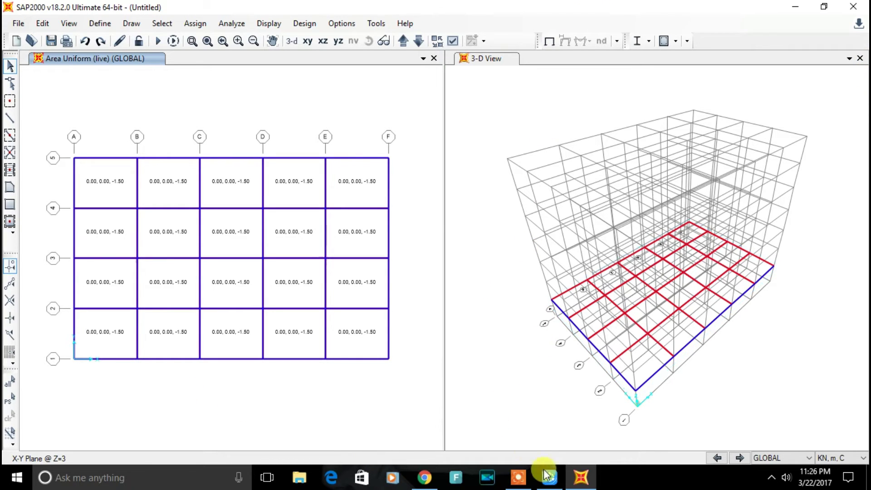
left_click(517, 475)
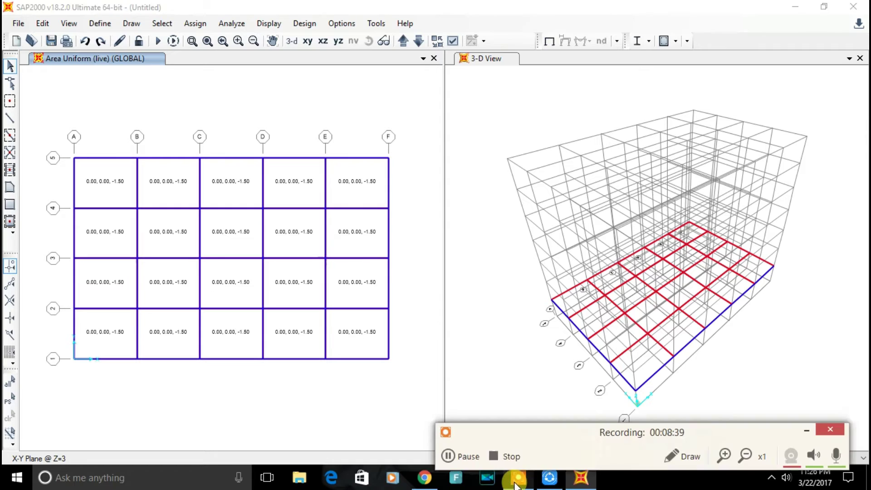
left_click(484, 458)
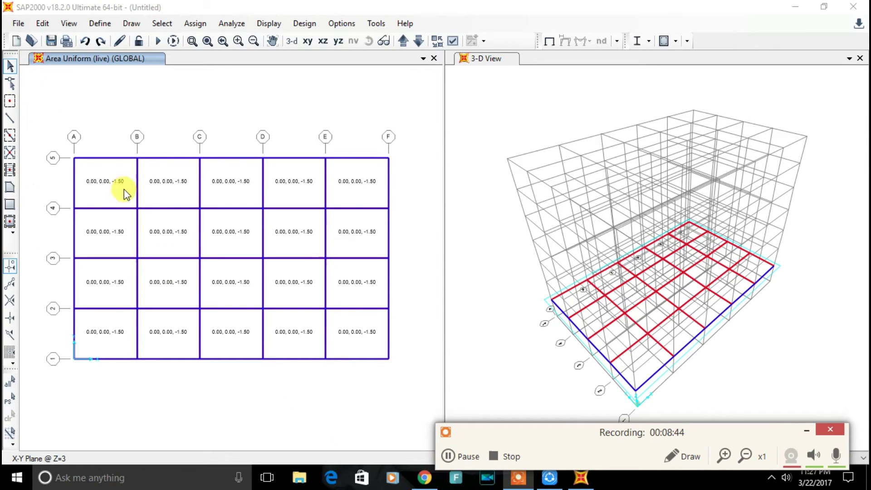
- Replicate all joints, beams and slabs of the Z=3 level linearly with dz 3 and 6 copies
left_click_drag(53, 146, 413, 379)
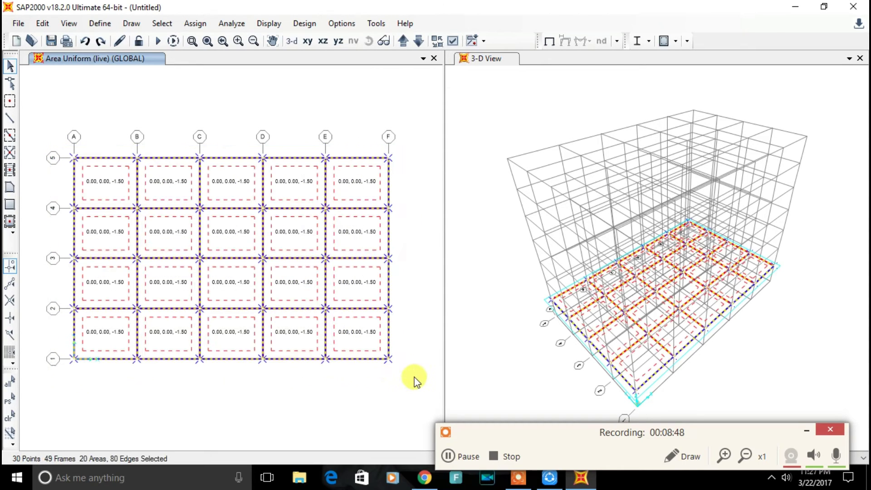
left_click(50, 28)
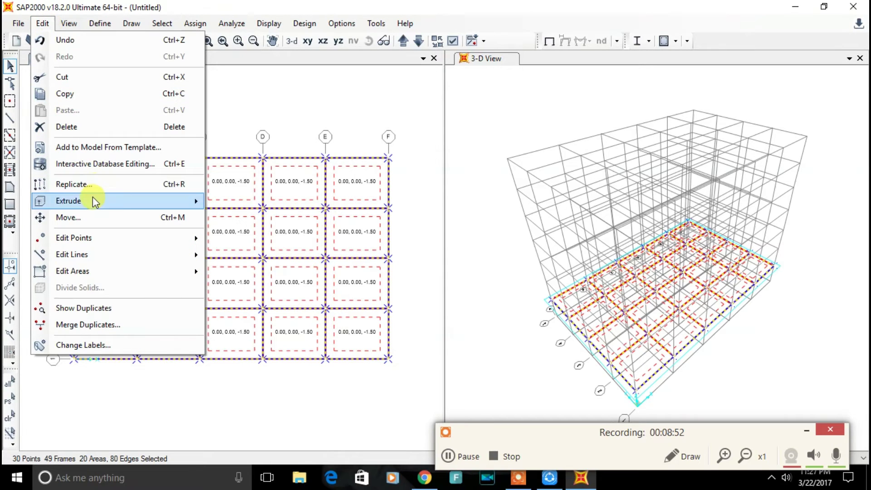
left_click(73, 185)
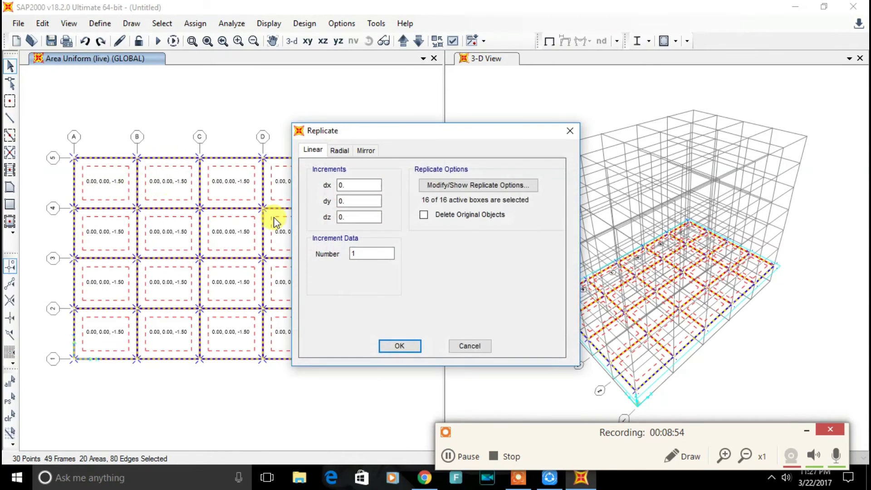
double_click(366, 218)
type("3")
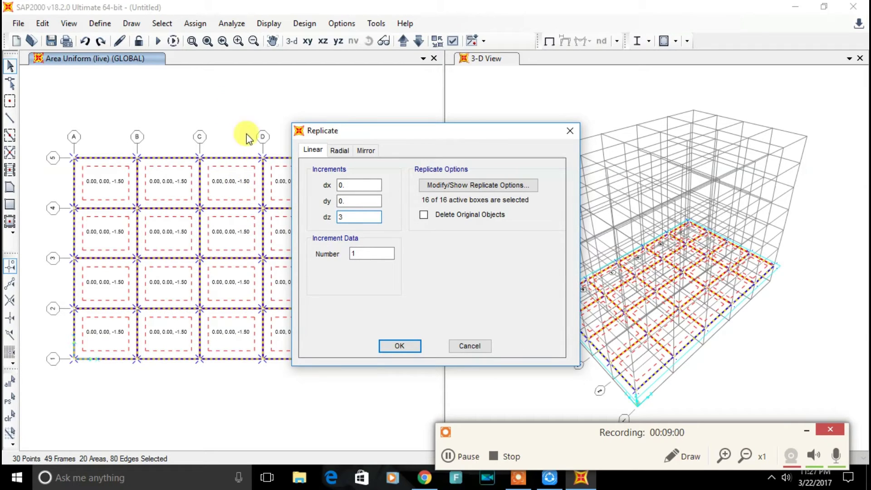
double_click(377, 258)
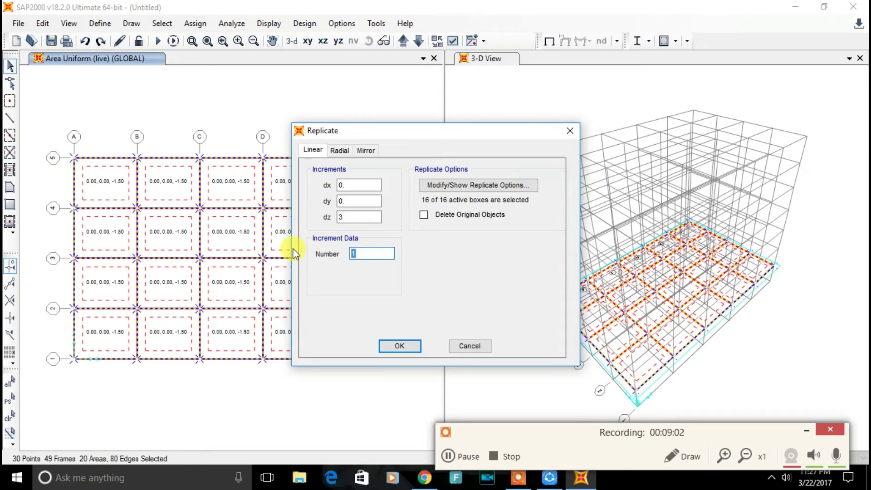
type("6")
left_click(405, 348)
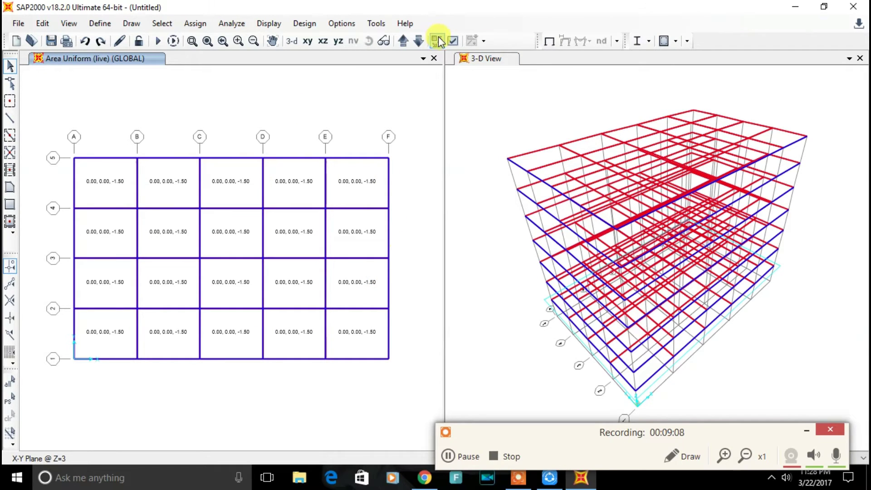
- Turn on filled objects in the display of both the Z=3 plan view and the 3-D view
left_click(454, 41)
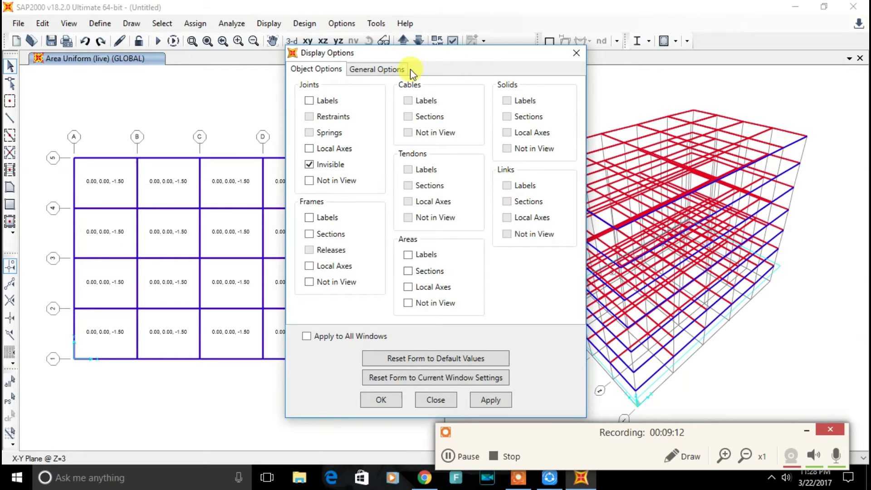
left_click(392, 71)
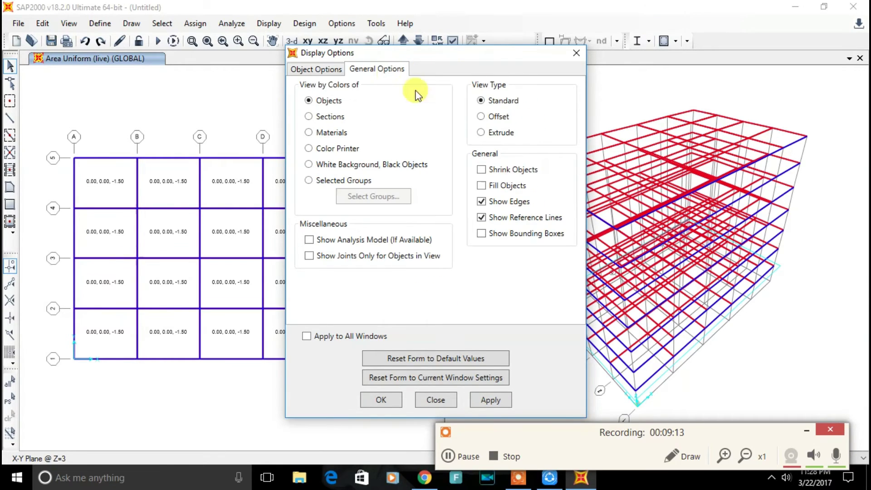
left_click(497, 187)
left_click(484, 400)
left_click(387, 401)
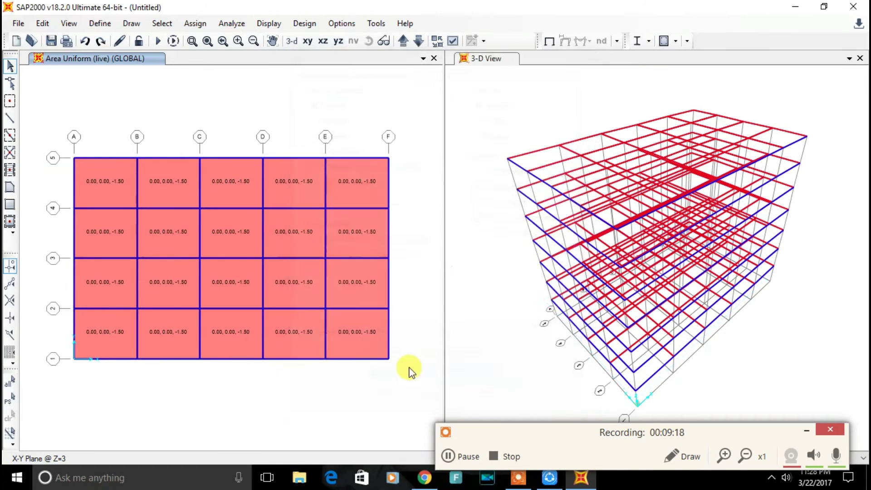
left_click(501, 325)
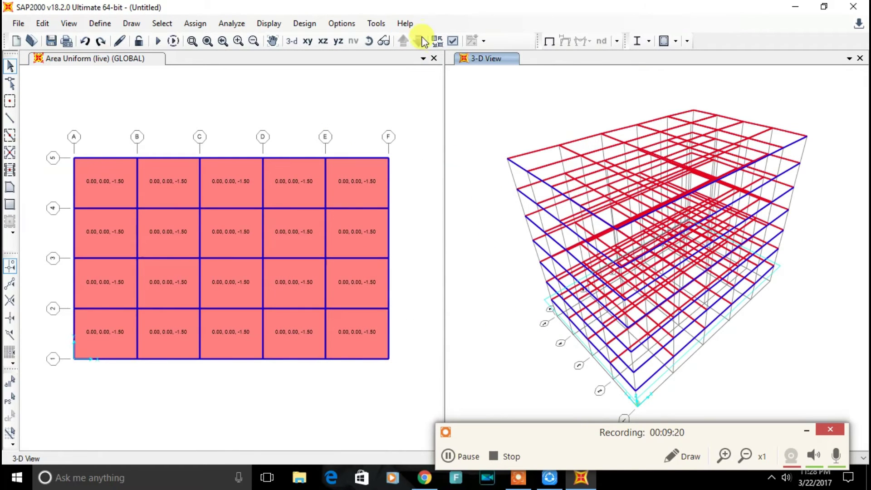
left_click(453, 41)
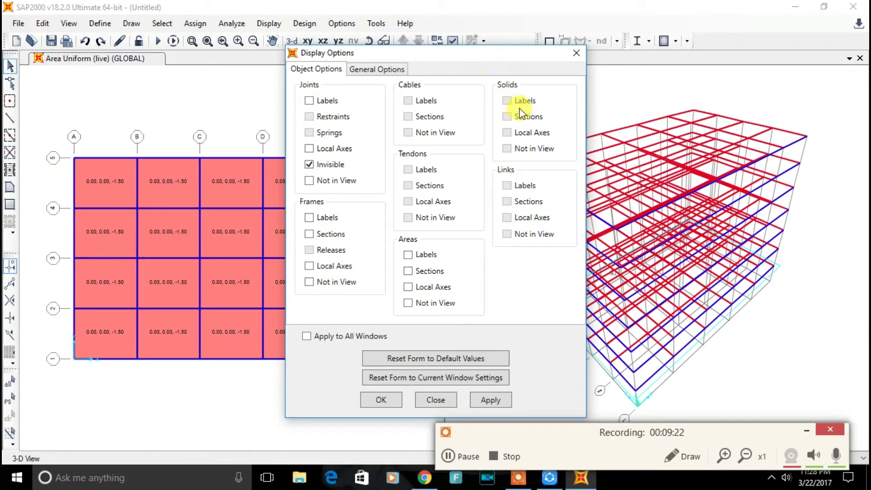
left_click(490, 399)
left_click(393, 398)
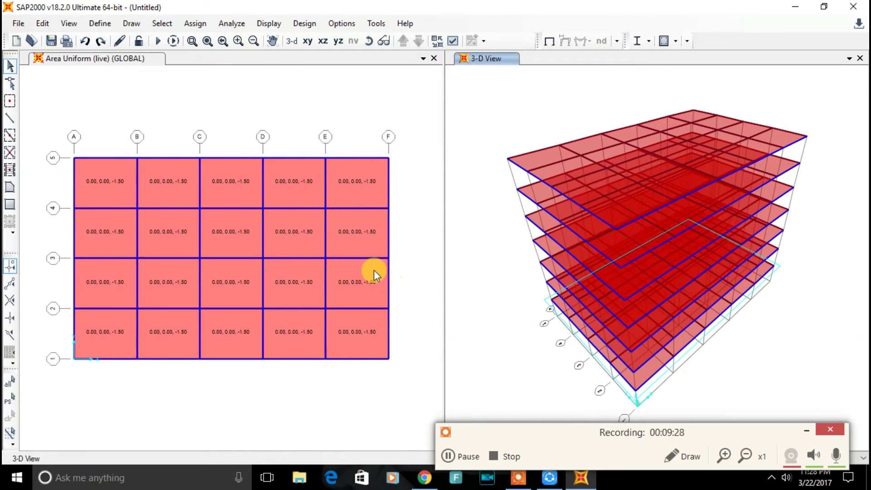
- Draw full-height columns with section col 300x400 along grid lines A to F in the X-Z elevation at Y=16
left_click(418, 272)
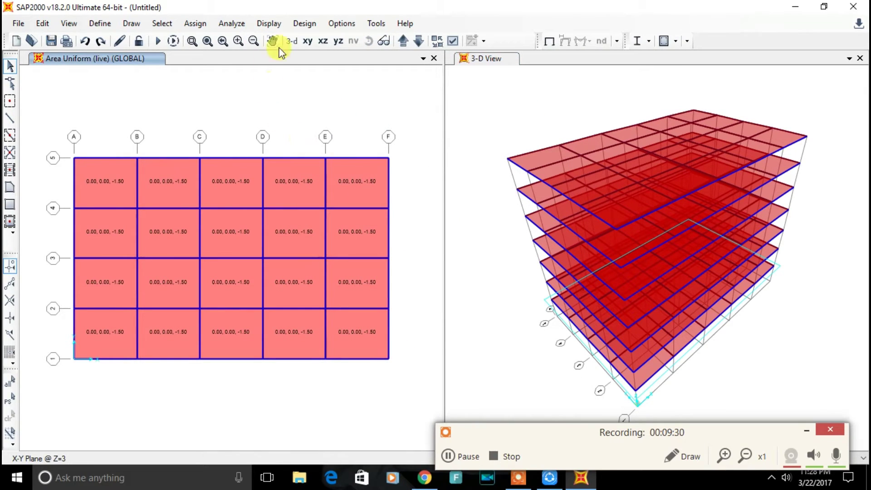
left_click(326, 42)
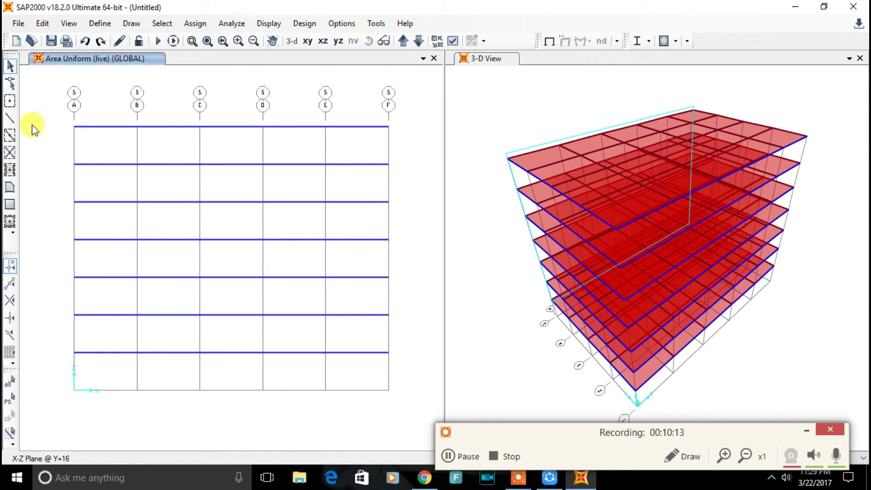
left_click(10, 135)
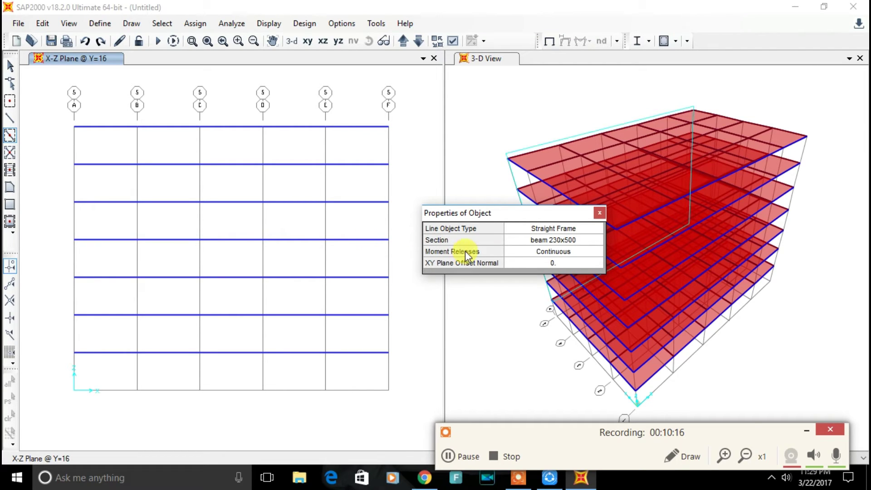
left_click(574, 240)
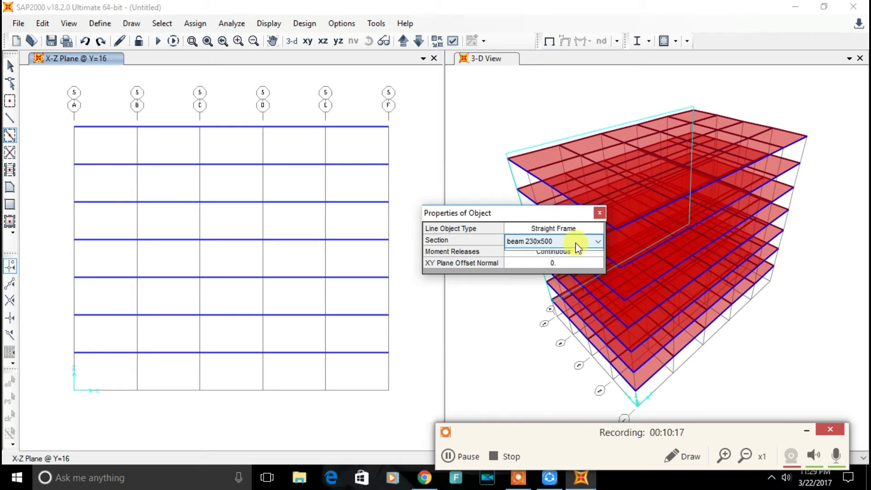
left_click(577, 242)
left_click(547, 262)
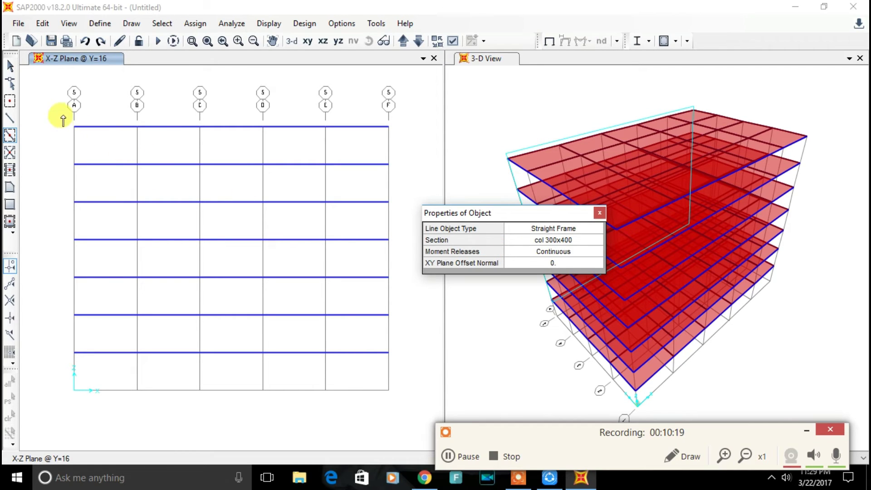
mouse_move(63, 115)
left_mouse_down()
mouse_move(101, 298)
mouse_move(89, 399)
left_mouse_up()
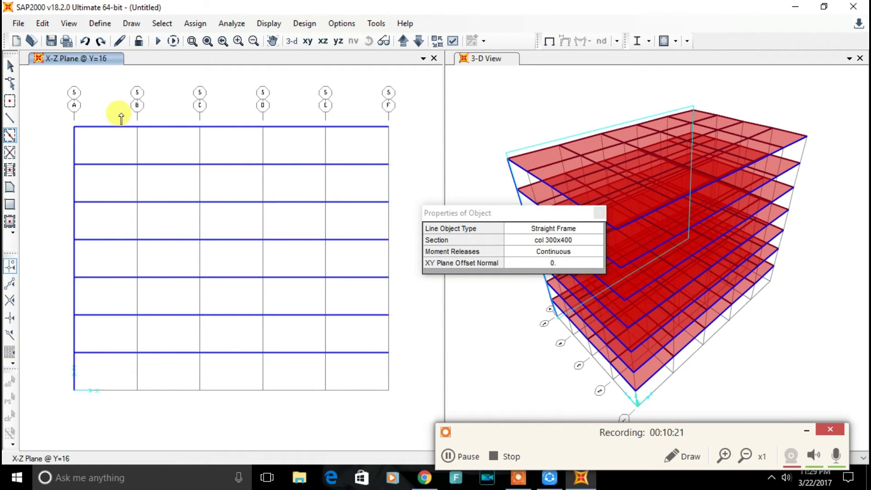
left_click_drag(121, 114, 149, 385)
left_click_drag(192, 119, 218, 388)
mouse_move(251, 117)
left_mouse_down()
mouse_move(253, 247)
mouse_move(285, 416)
left_mouse_up()
mouse_move(311, 119)
left_mouse_down()
mouse_move(352, 373)
mouse_move(347, 401)
left_mouse_up()
mouse_move(374, 118)
left_mouse_down()
mouse_move(385, 163)
mouse_move(398, 397)
left_mouse_up()
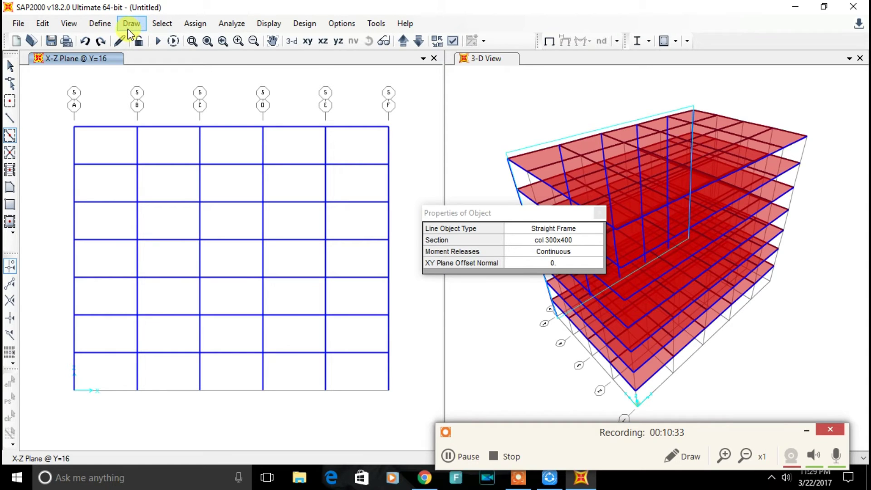
- Select all columns on grid lines A to F in the Y=16 elevation and replicate them linearly with dy -4, dz 0 and 4 copies
left_click(9, 68)
left_click_drag(63, 119, 83, 400)
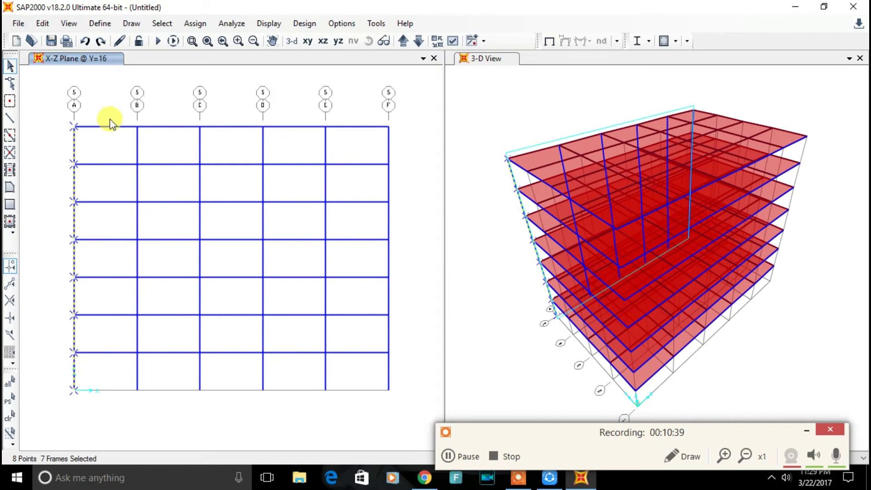
left_click_drag(117, 108, 169, 456)
left_click_drag(176, 106, 210, 418)
left_click_drag(250, 108, 298, 417)
left_click_drag(310, 110, 356, 418)
left_click_drag(367, 108, 418, 422)
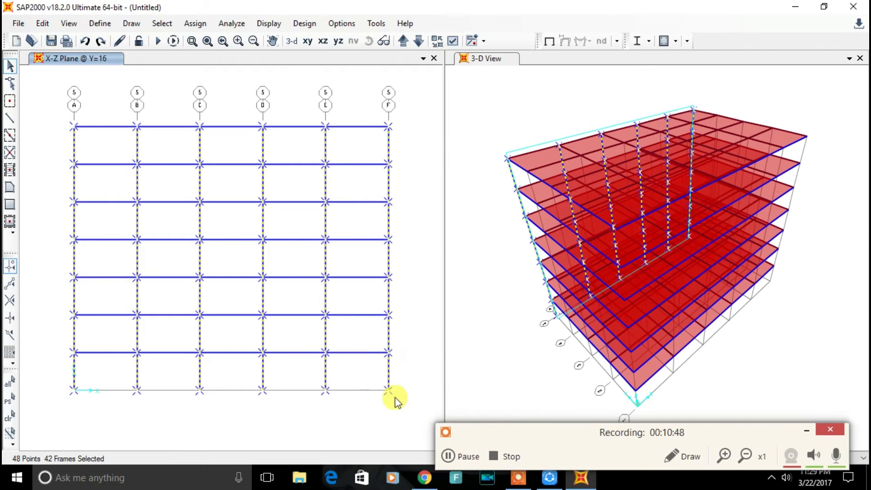
left_click(41, 23)
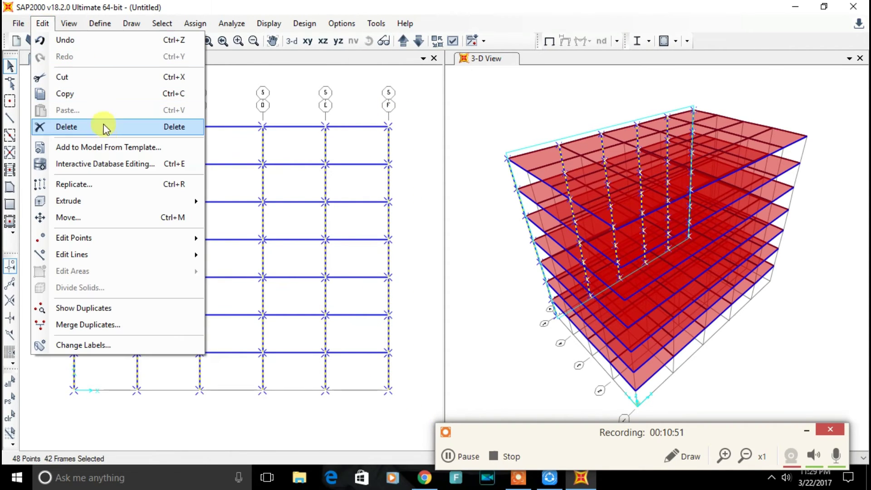
left_click(113, 196)
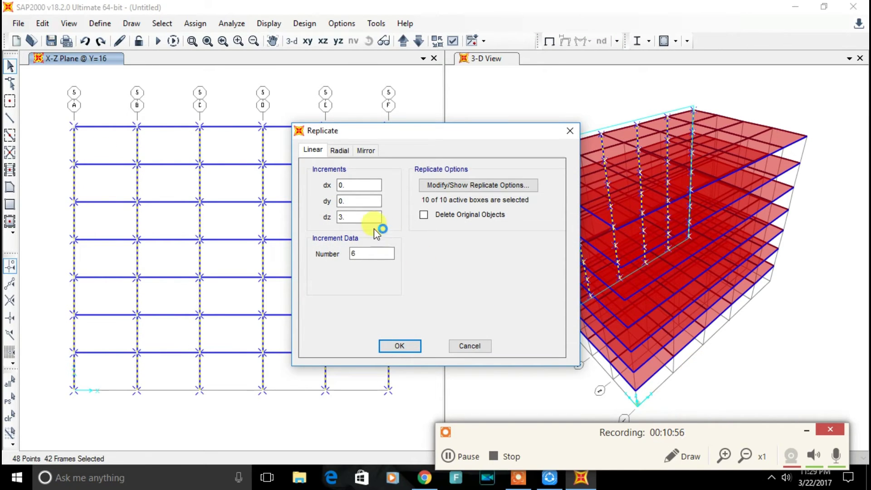
left_click(340, 217)
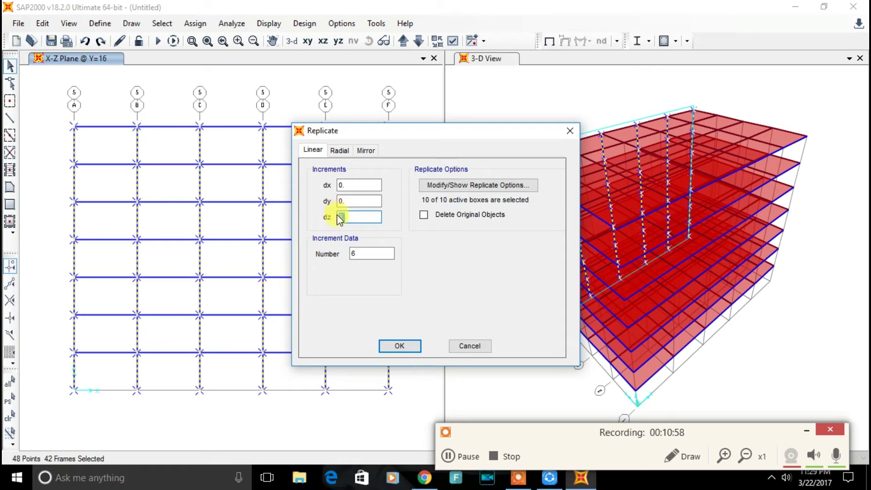
left_click(340, 216)
double_click(355, 200)
type("-4")
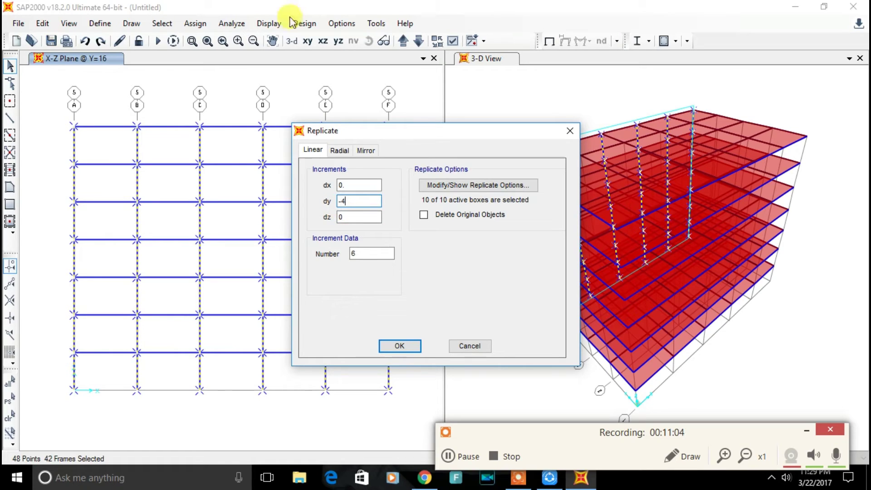
double_click(364, 252)
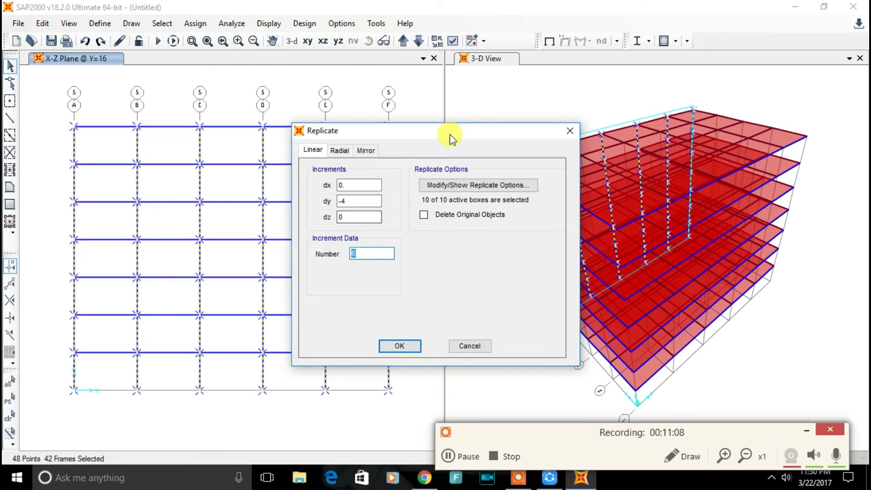
left_click_drag(436, 136, 360, 135)
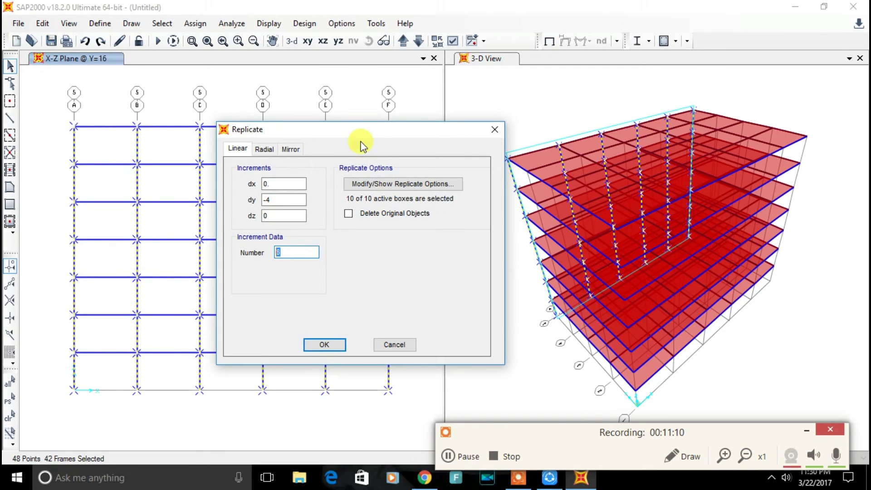
type("4")
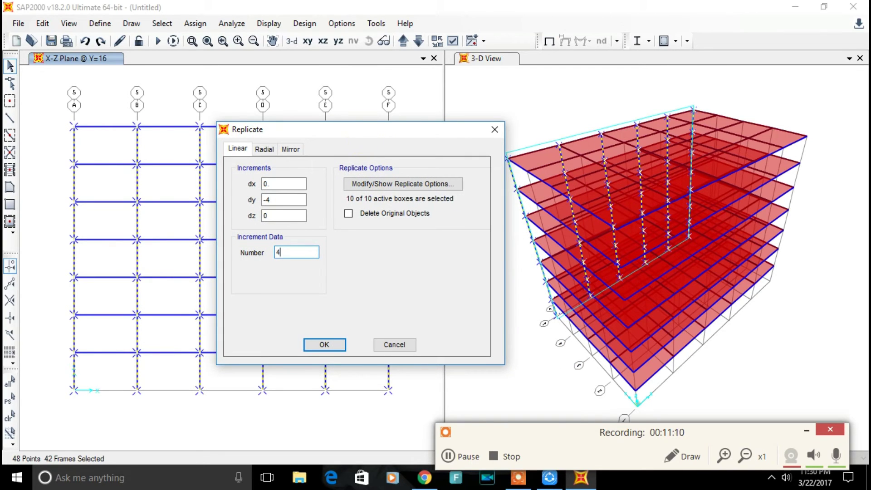
left_click(327, 346)
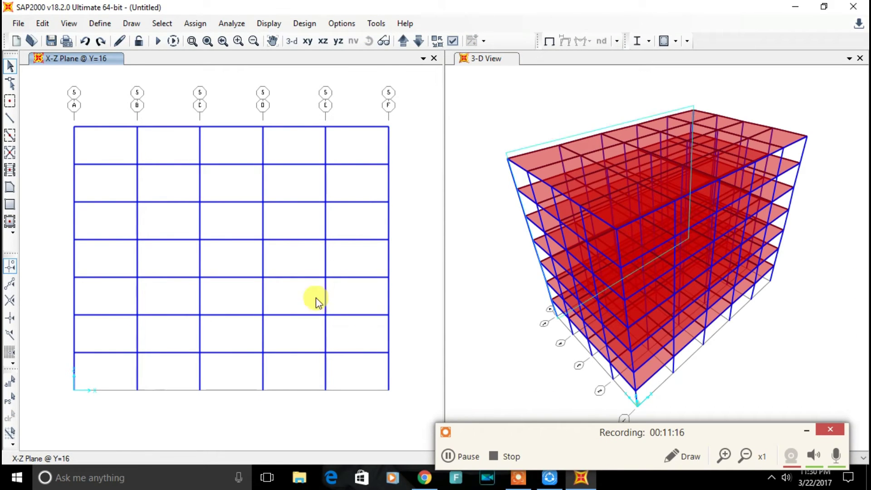
- Review the data of the MSSSRC1 mass source and accept the definition
left_click(111, 27)
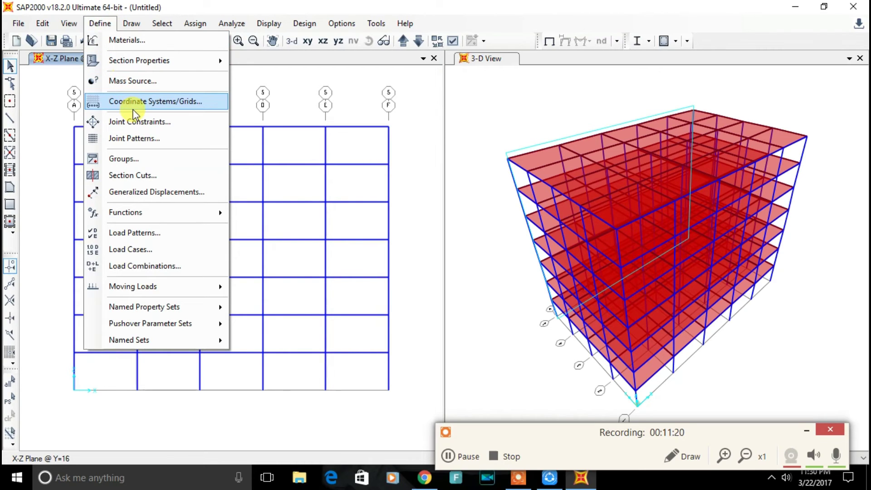
left_click(145, 83)
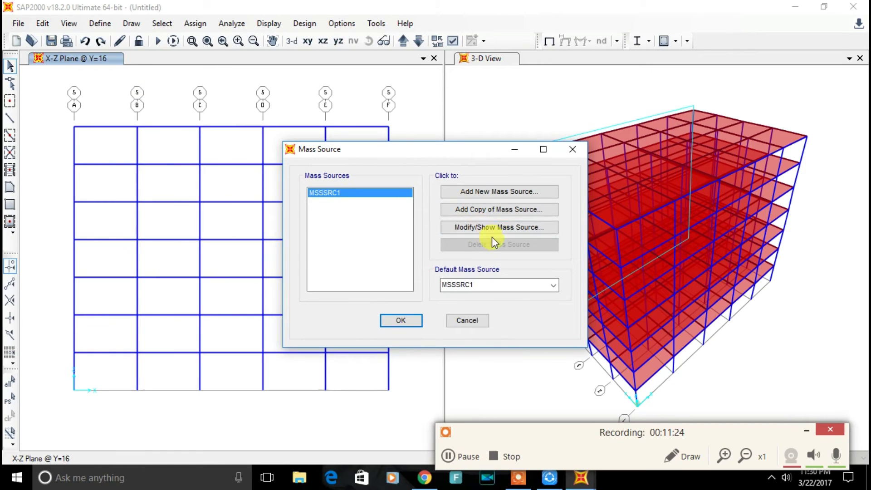
left_click(512, 231)
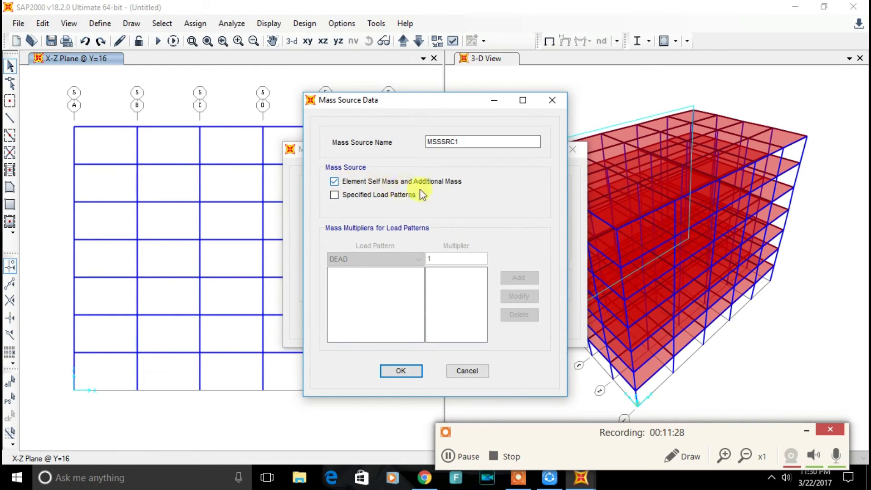
left_click(414, 369)
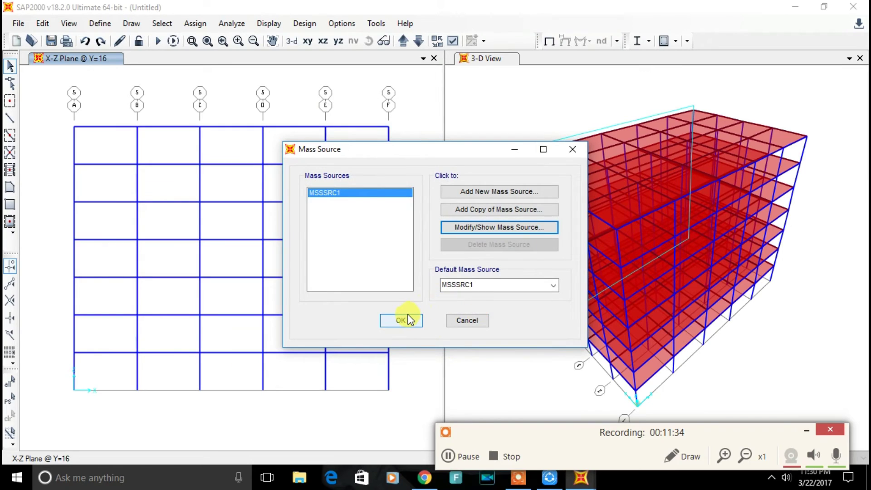
left_click(407, 321)
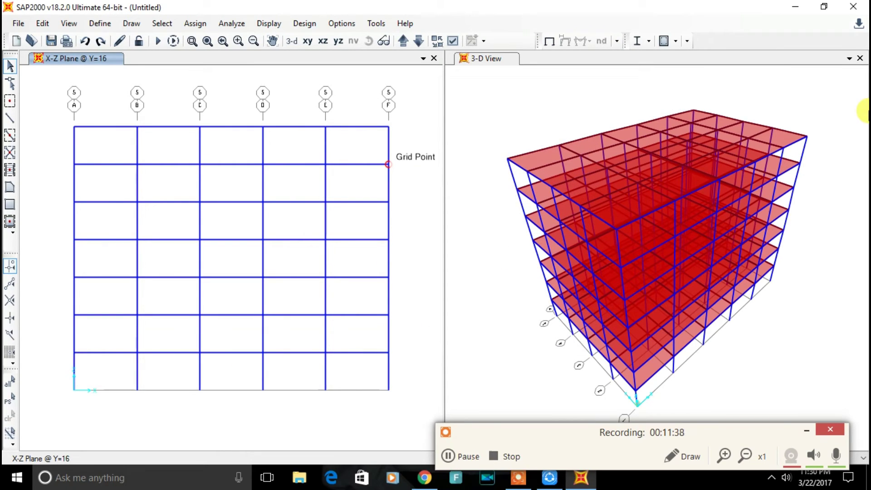
left_click(461, 454)
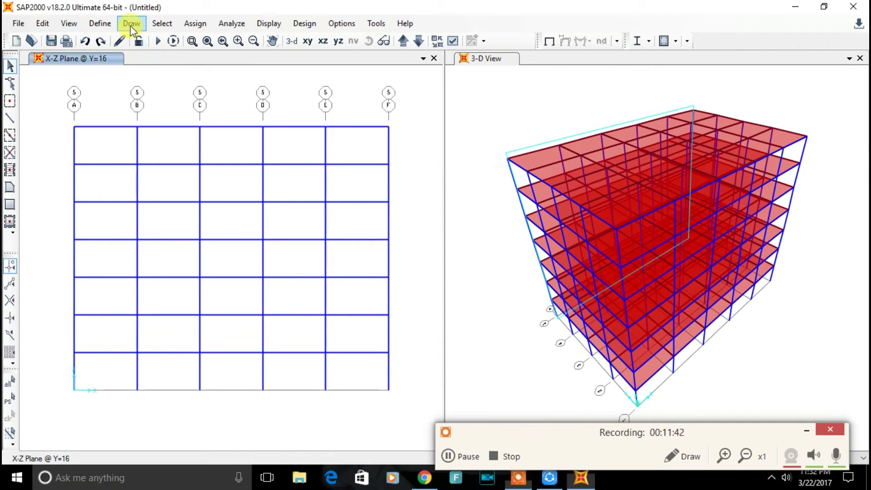
- Add a new link/support property of type Rubber Isolator and name it "rubber iso"
left_click(100, 24)
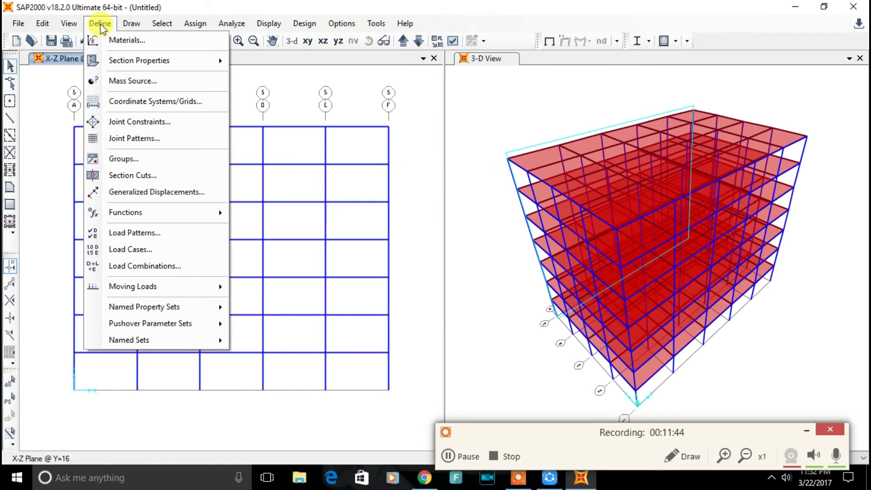
mouse_move(175, 64)
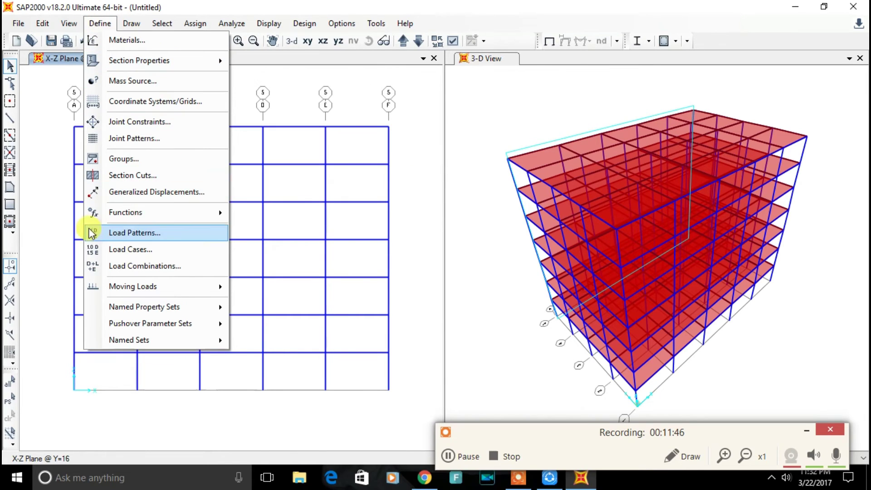
mouse_move(217, 64)
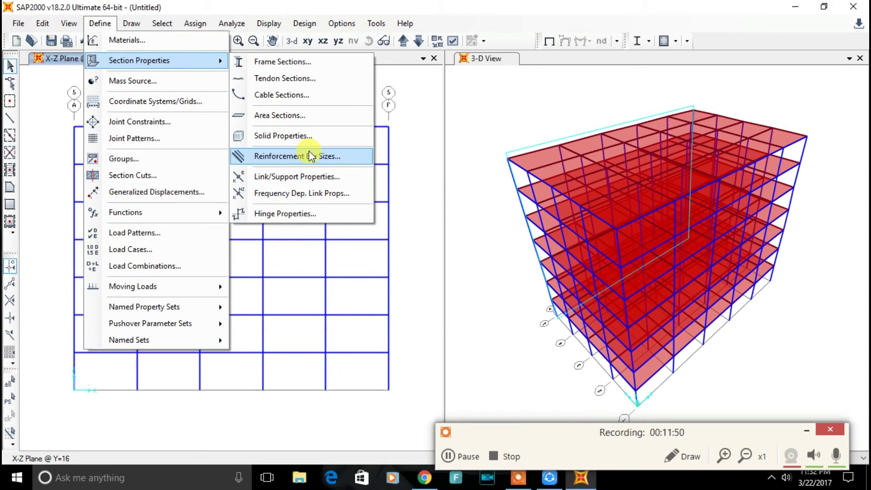
left_click(309, 176)
left_click(478, 203)
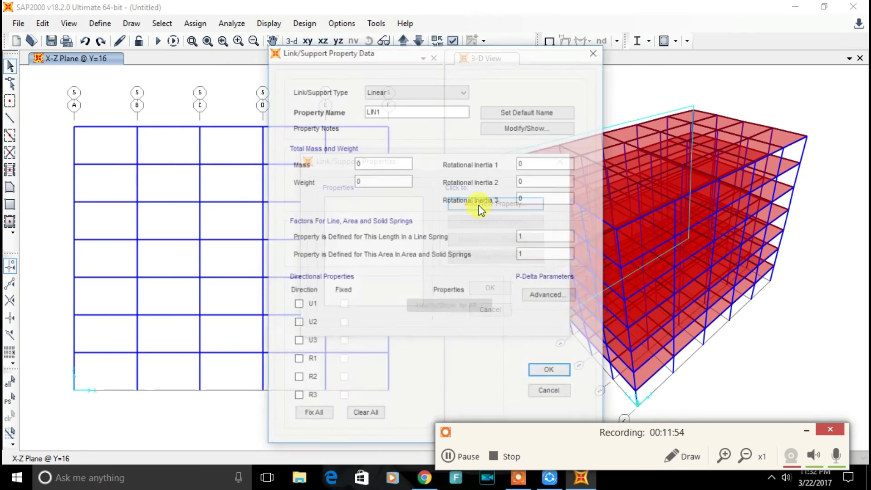
left_click(415, 89)
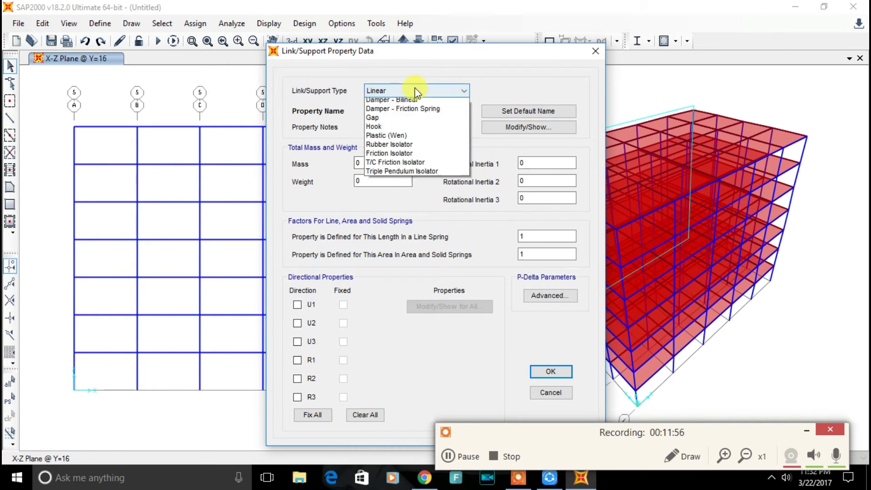
left_click(795, 432)
left_click(440, 93)
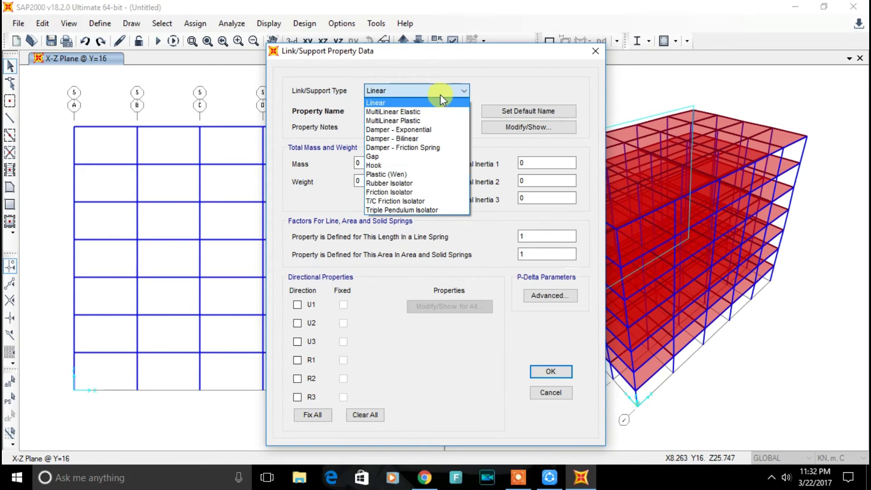
left_click(430, 187)
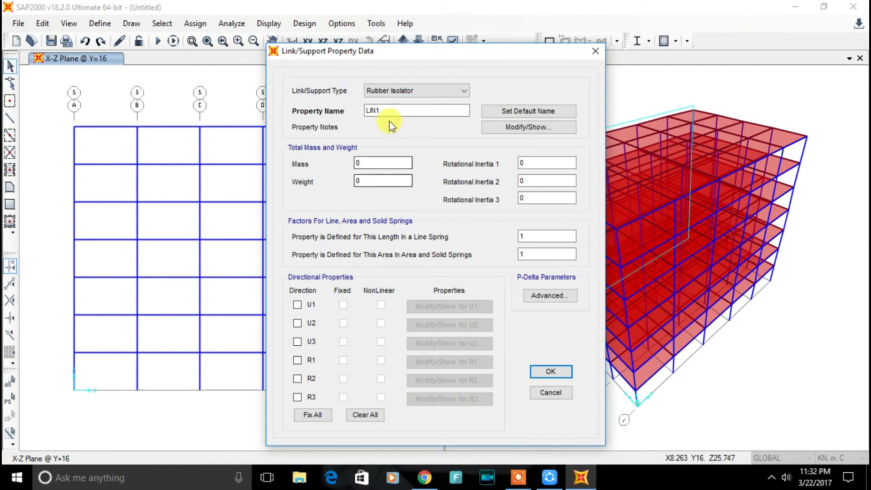
left_click_drag(386, 111, 356, 113)
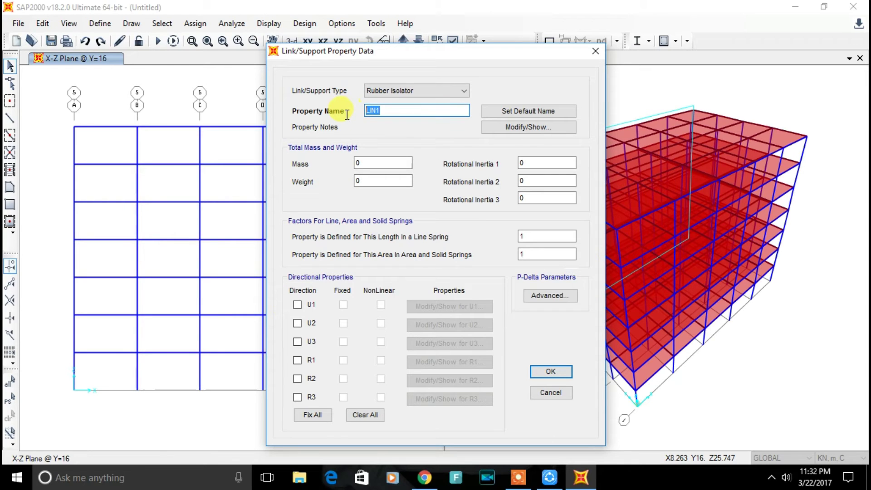
type("rubber iso")
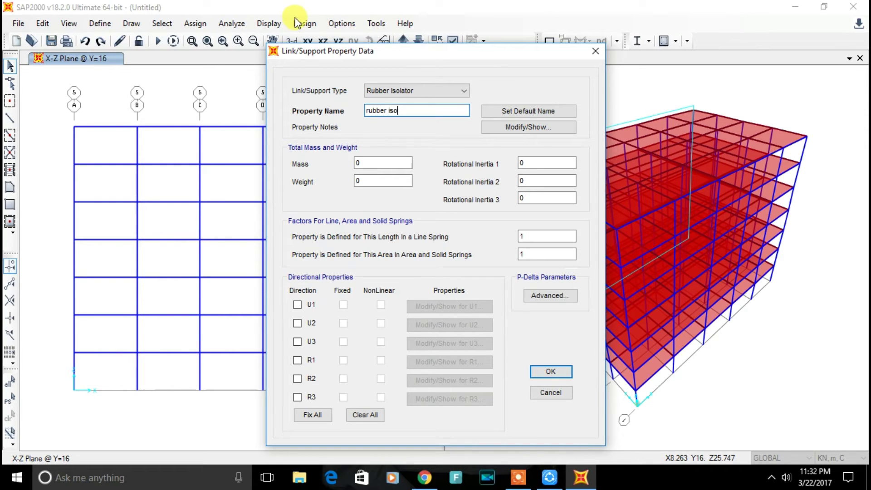
- Activate directions U1, U2 and U3, make U2 and U3 nonlinear, and set the U1 effective stiffness to 1500000
left_click(307, 305)
left_click(299, 324)
left_click(298, 342)
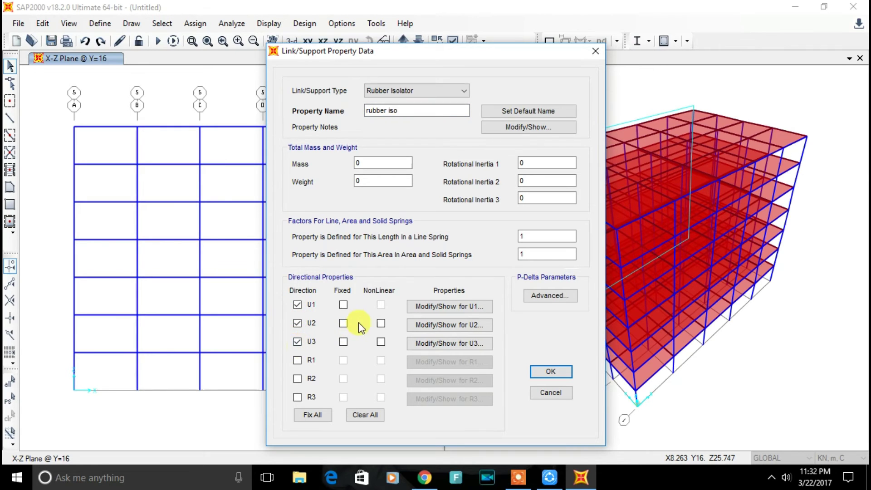
left_click(466, 306)
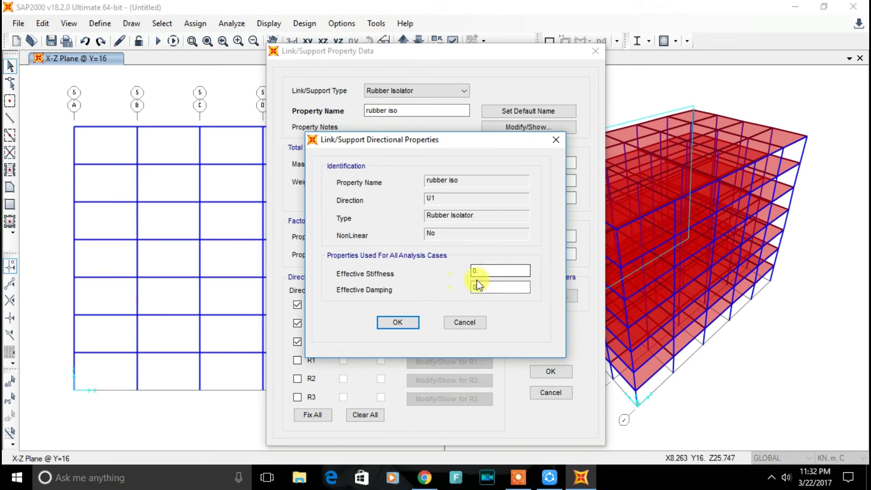
double_click(476, 271)
type("1500000")
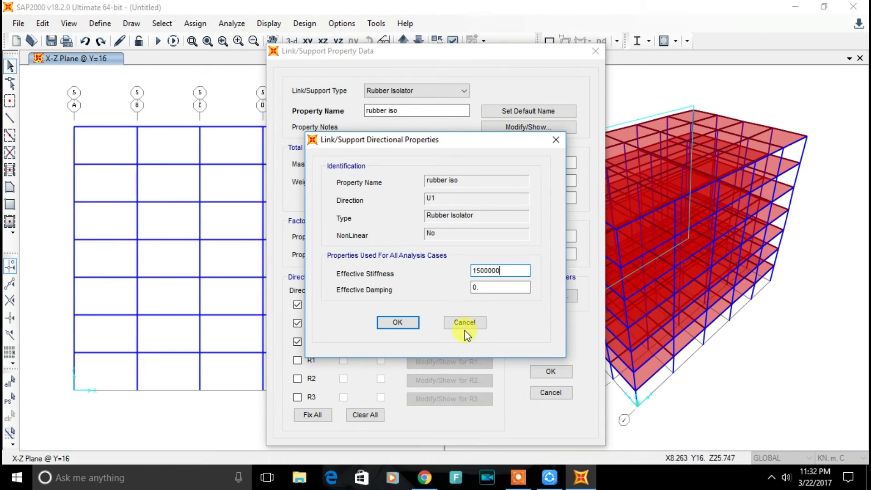
left_click(396, 321)
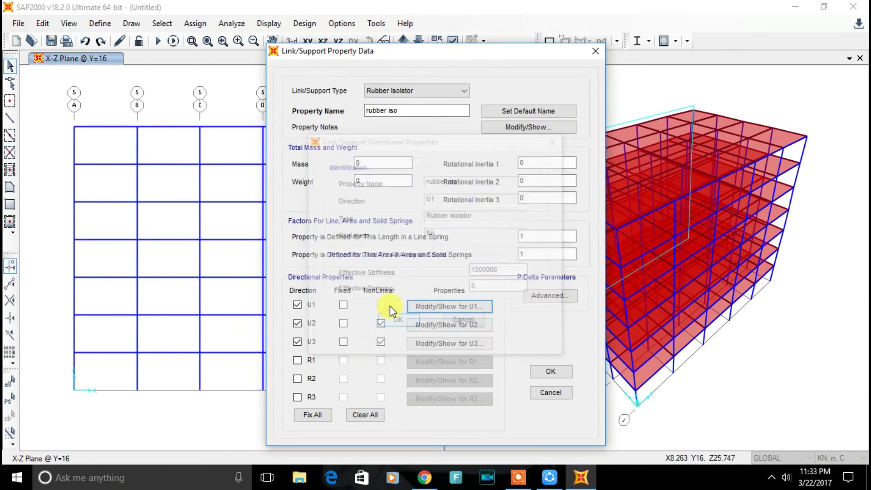
- For direction U2, set effective stiffness 800, nonlinear stiffness 2500 and yield strength 80, and enter the post yield stiffness ratio
left_click(417, 331)
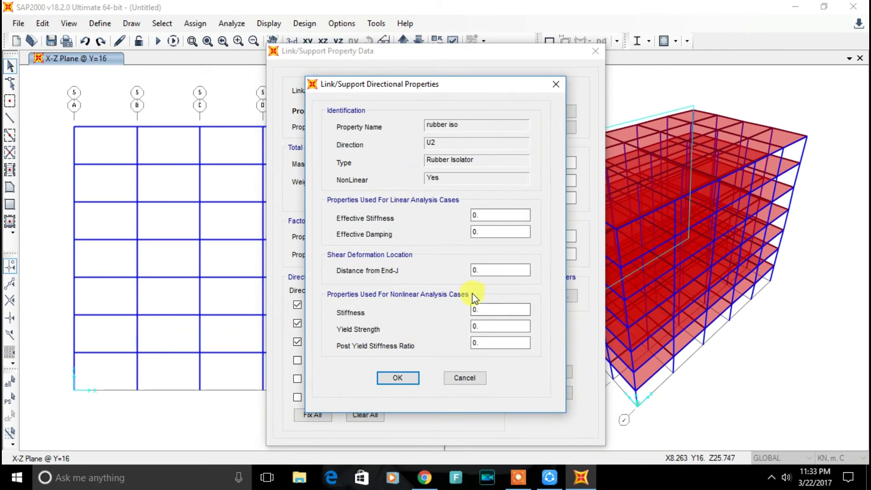
left_click(511, 270)
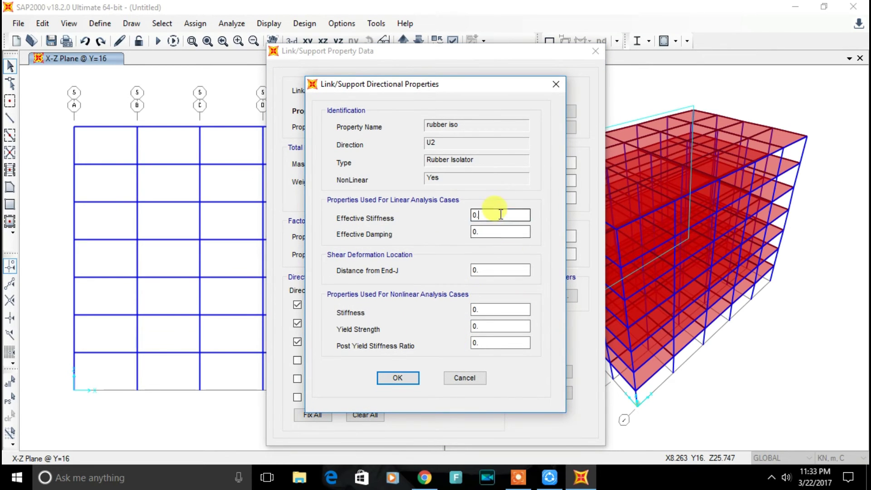
left_click_drag(501, 214, 427, 221)
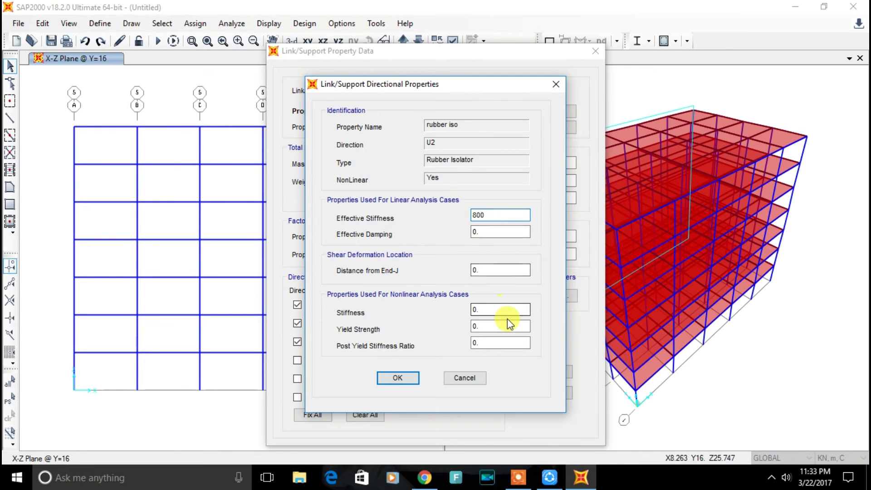
left_click(497, 312)
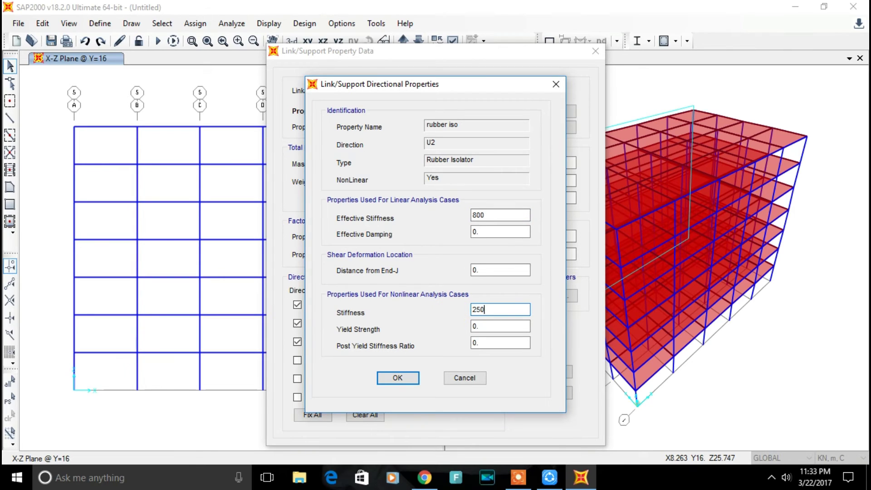
left_click_drag(497, 324, 464, 342)
type("0.")
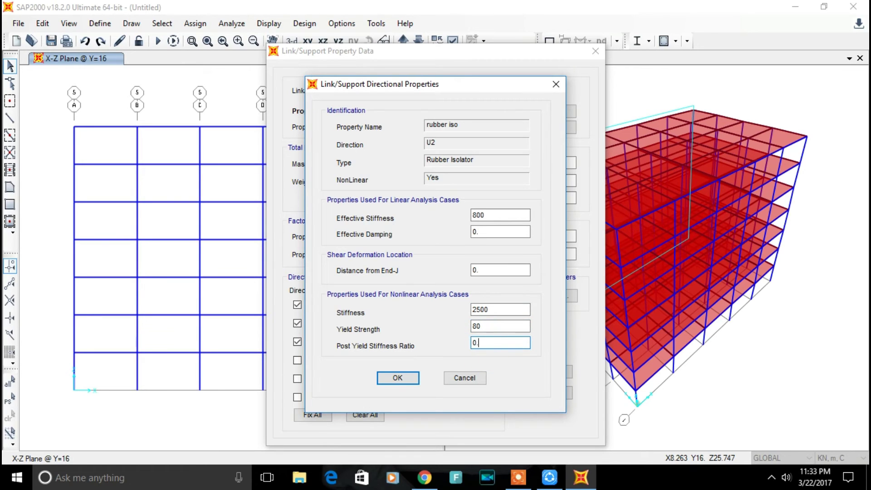
left_click(398, 378)
- For direction U3, set the effective stiffness to 800 and the nonlinear stiffness to 2500
left_click(421, 346)
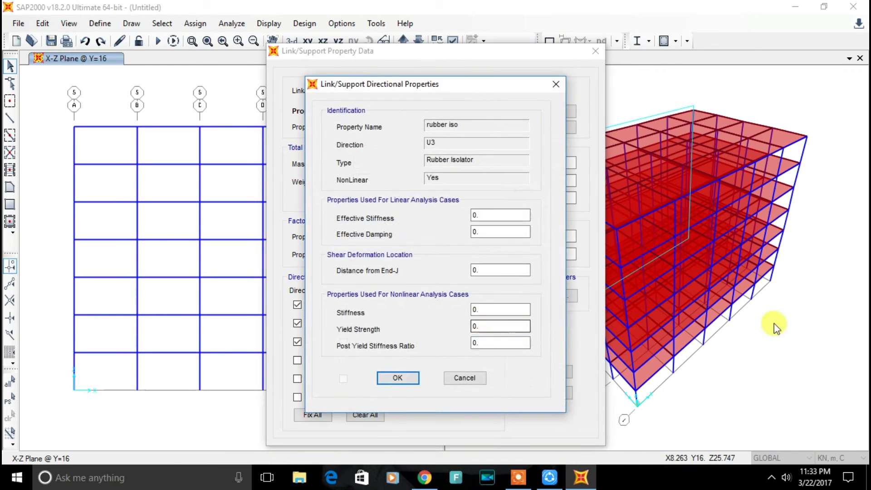
left_click_drag(487, 218, 467, 215)
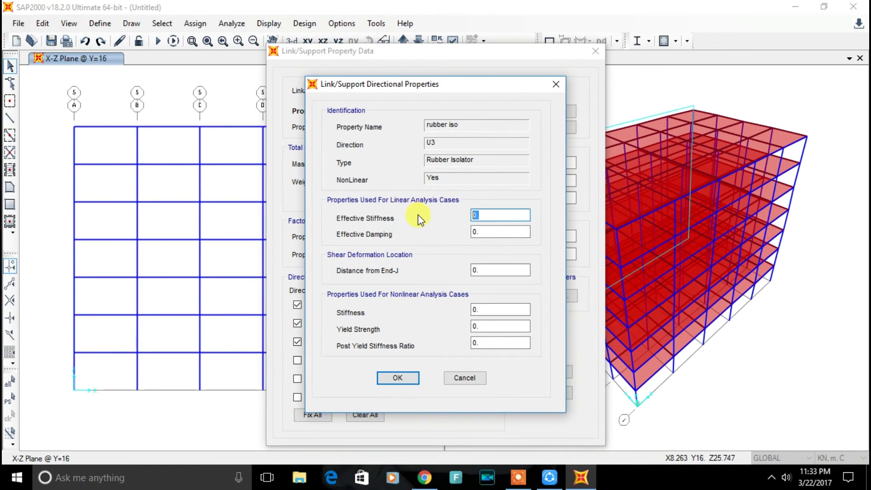
type("800")
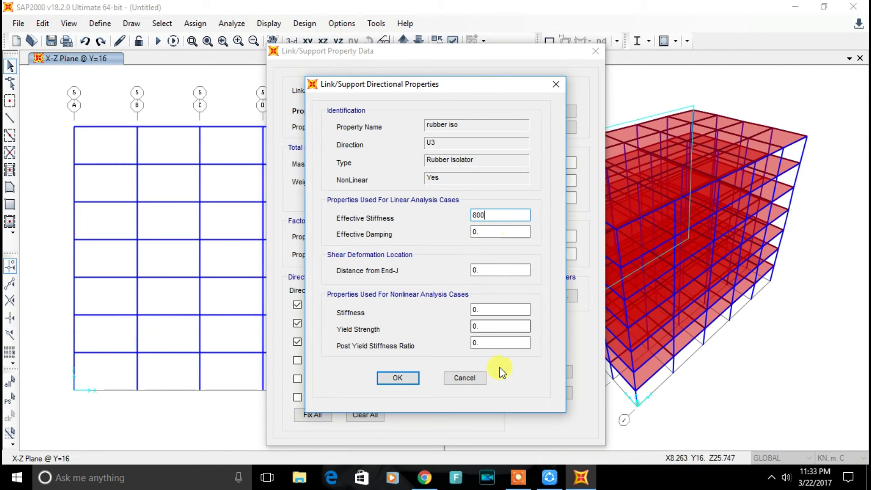
left_click(497, 310)
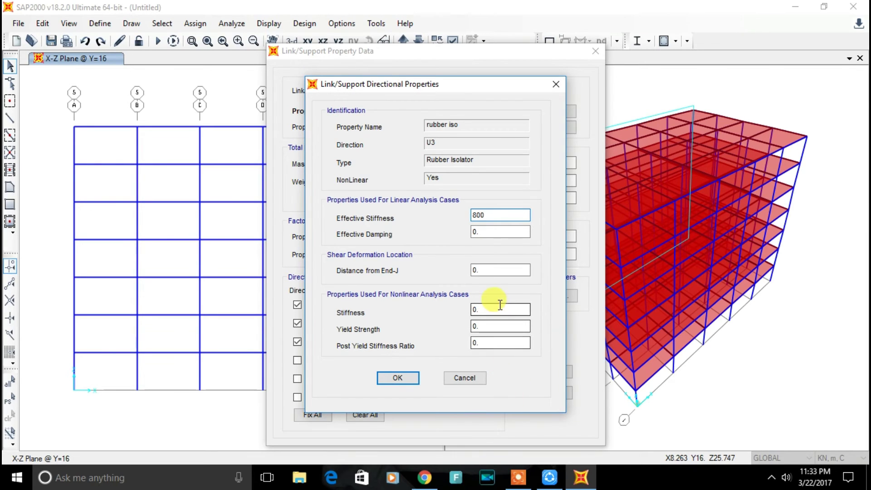
type("2500")
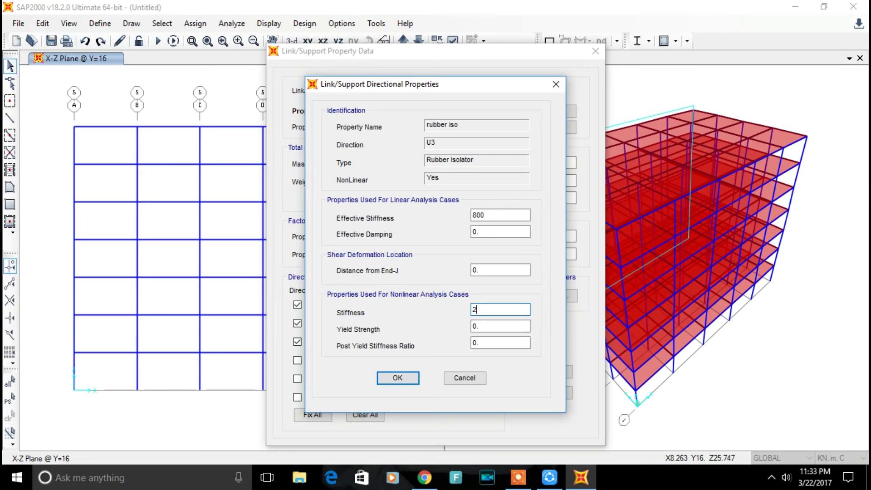
left_click(391, 383)
- Set the U3 yield strength to 80, enter its post yield stiffness ratio, and accept the rubber iso property definition
left_click(474, 345)
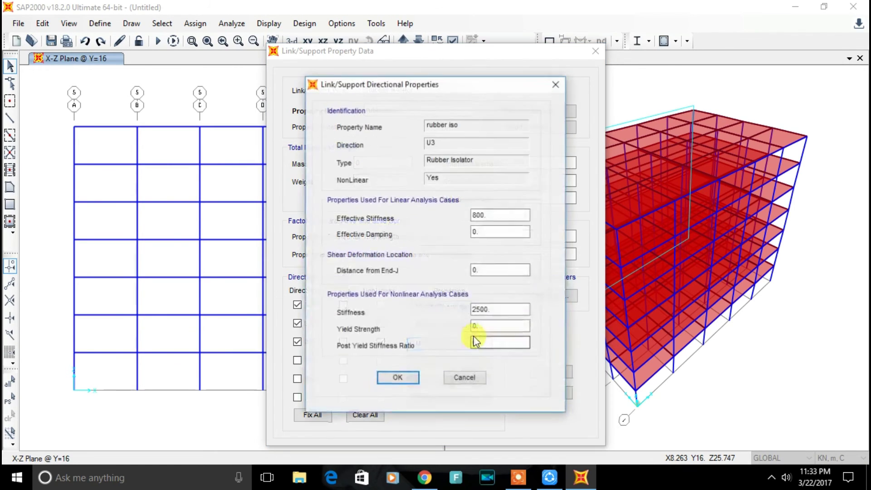
left_click(487, 327)
type("80")
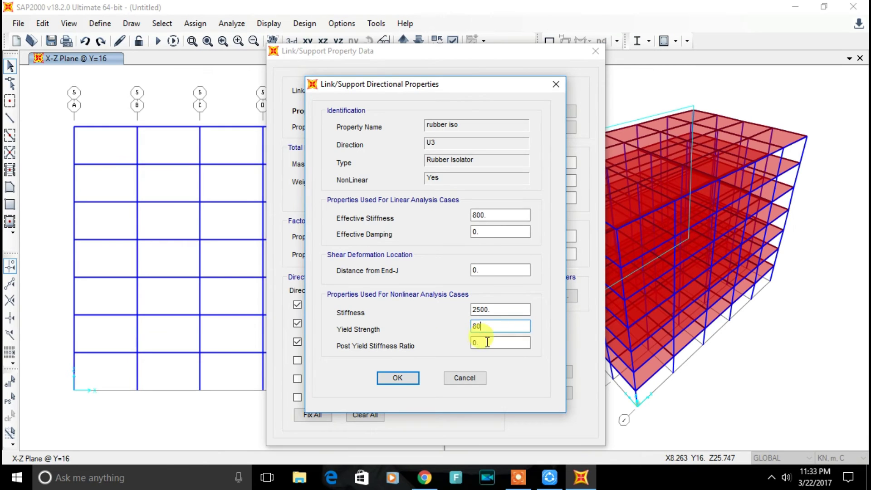
left_click(470, 343)
type("0.")
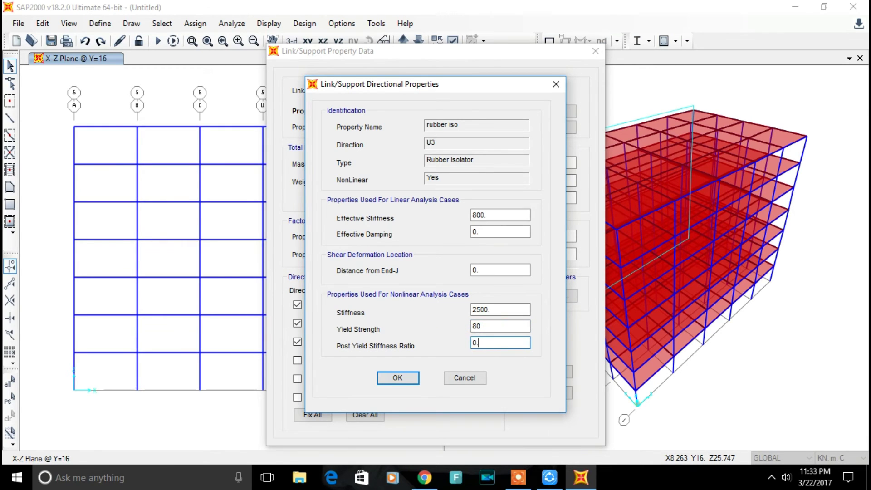
left_click(397, 378)
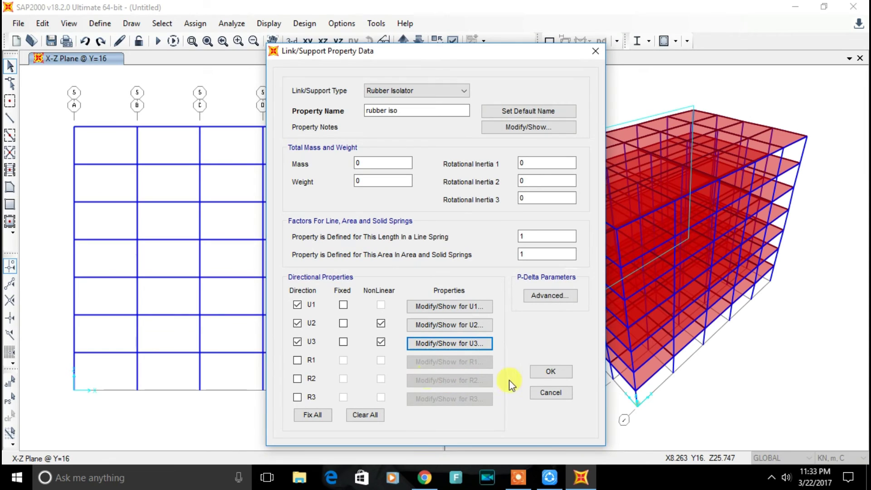
left_click(552, 373)
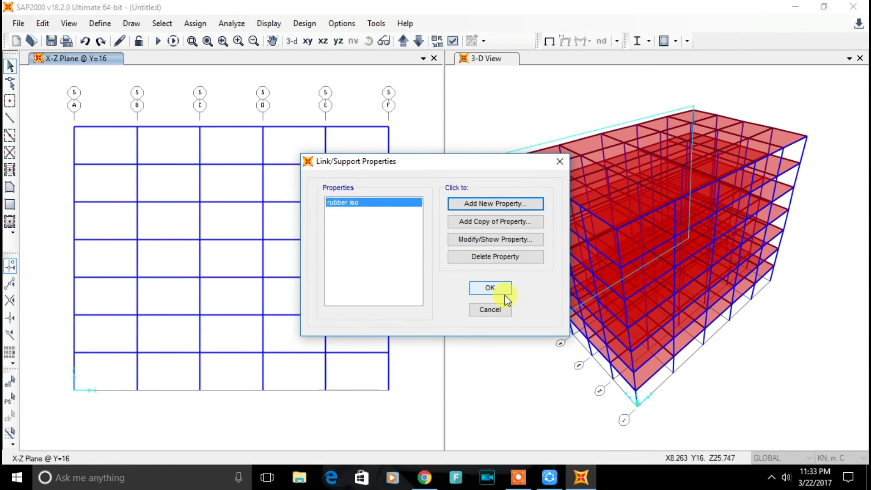
left_click(503, 292)
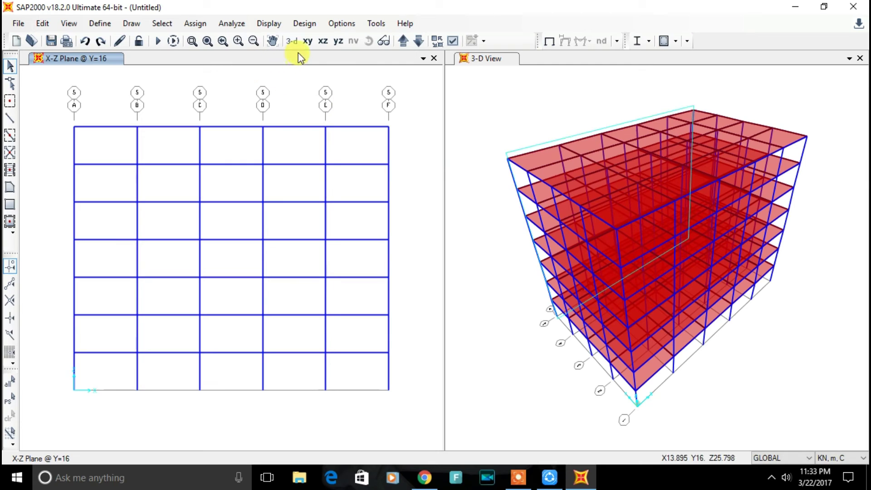
- On the X-Y plan at Z=0, draw one-joint rubber iso links at grid points A to F along grid line 5
left_click(307, 41)
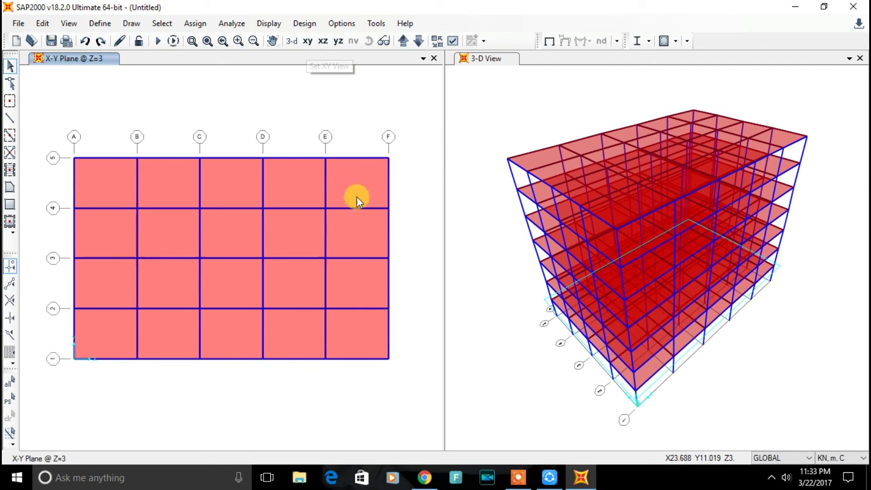
left_click(418, 41)
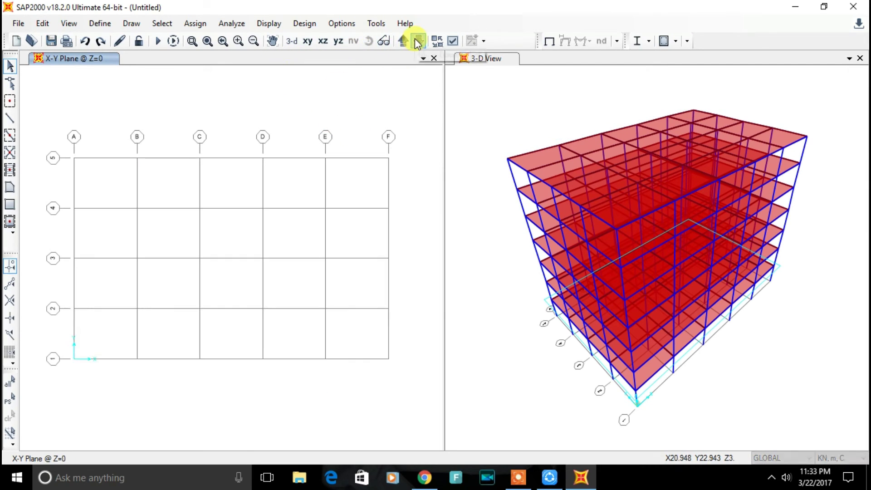
left_click(141, 26)
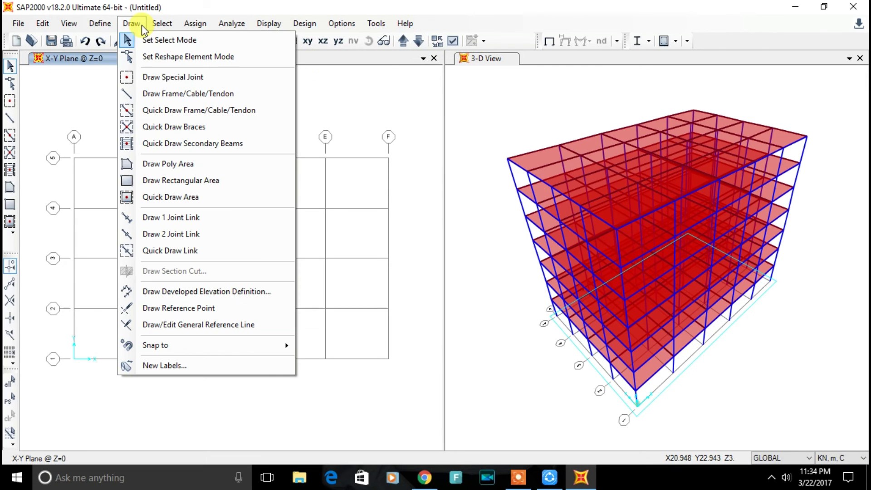
left_click(189, 219)
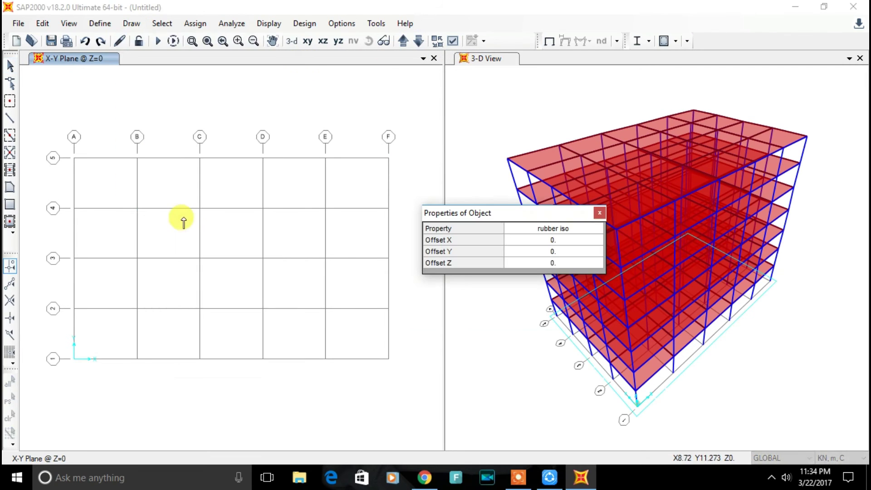
left_click(548, 232)
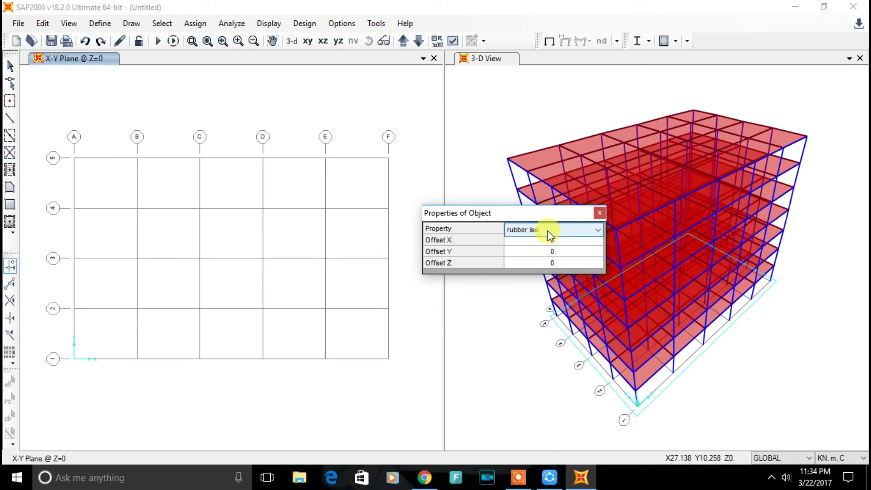
left_click(549, 233)
left_click(549, 241)
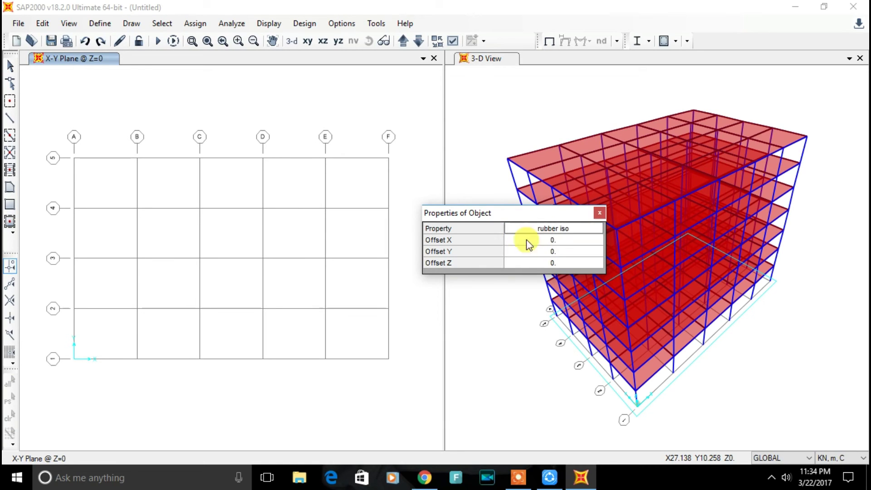
left_click(66, 159)
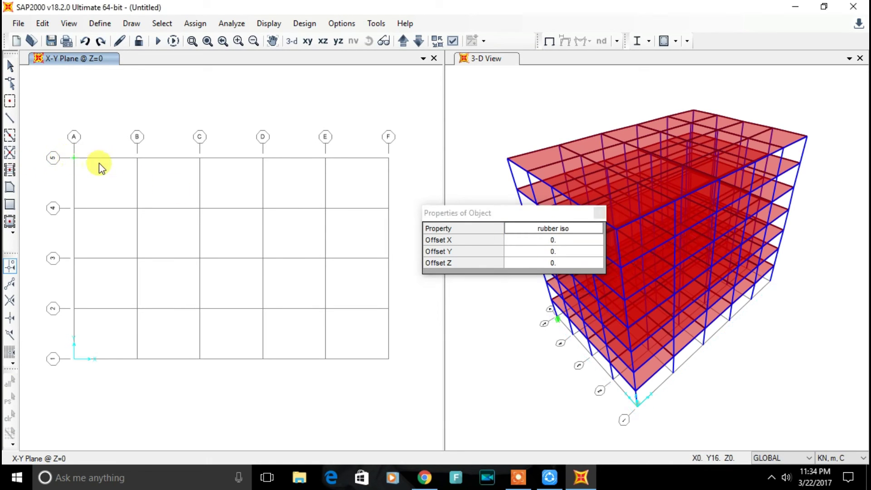
left_click(138, 159)
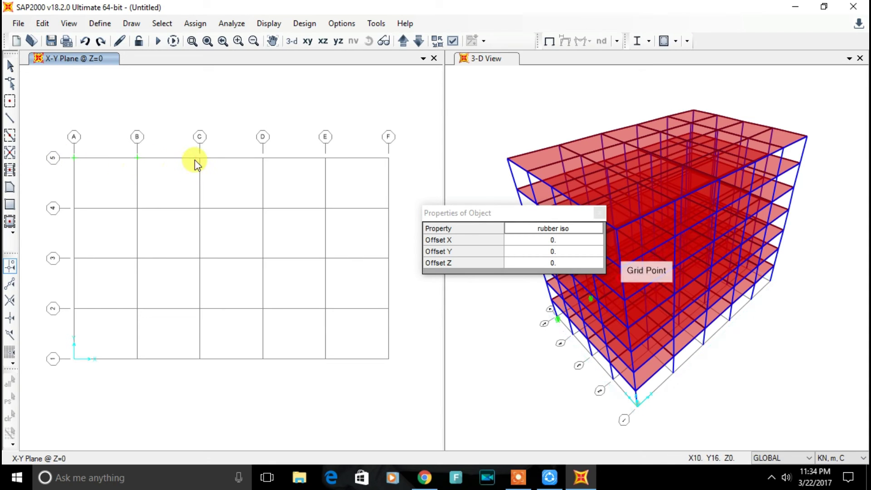
left_click(200, 159)
left_click(262, 158)
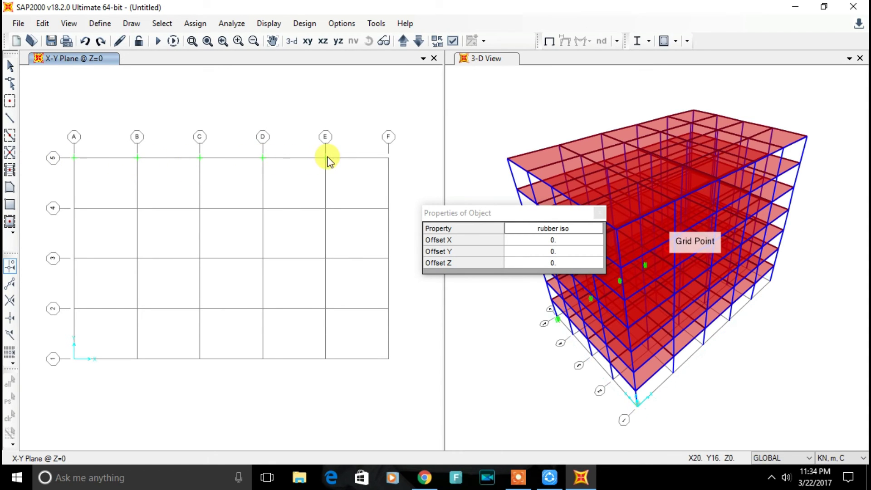
left_click(325, 158)
left_click(389, 157)
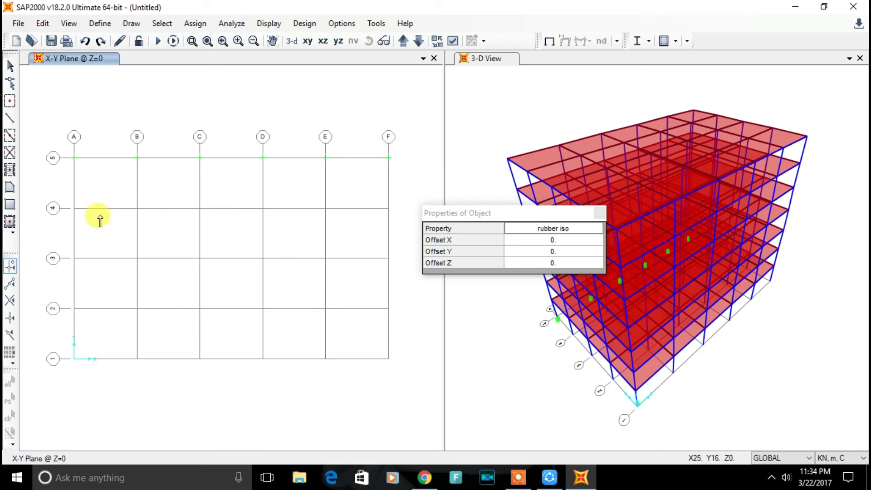
- Place rubber iso one-joint links at grid points A to F along grid line 4
left_click(74, 209)
left_click(137, 209)
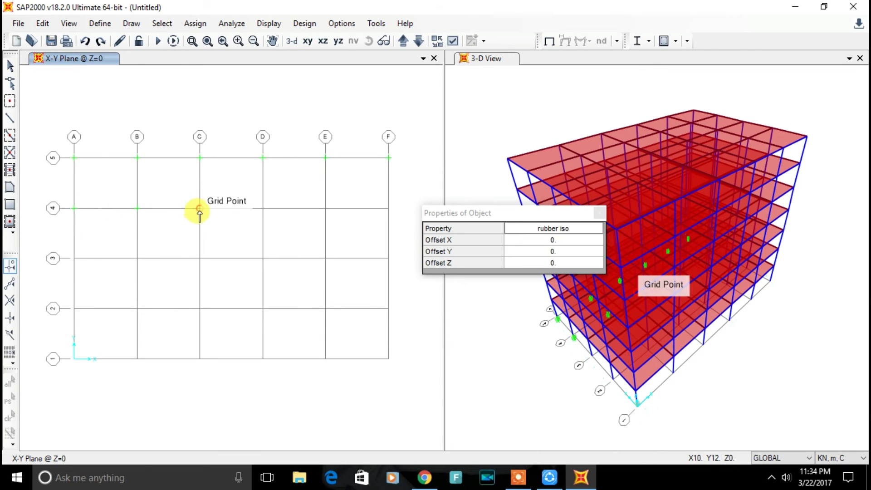
left_click(200, 209)
left_click(263, 208)
left_click(325, 209)
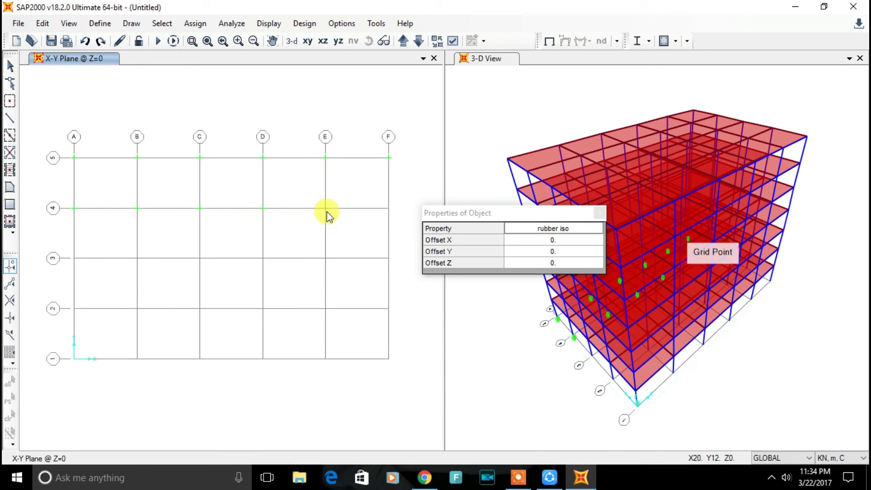
left_click(389, 208)
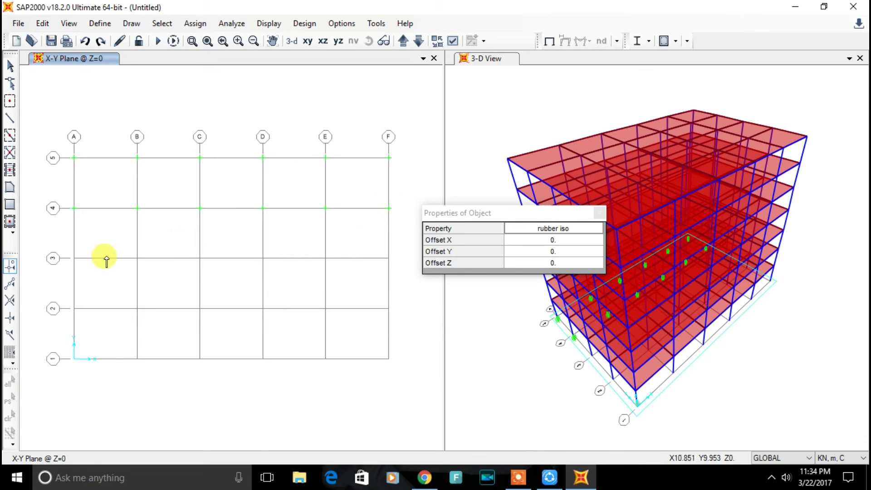
- Place rubber iso links at points A to F along grid line 3, undoing the misplaced link near C
left_click(74, 263)
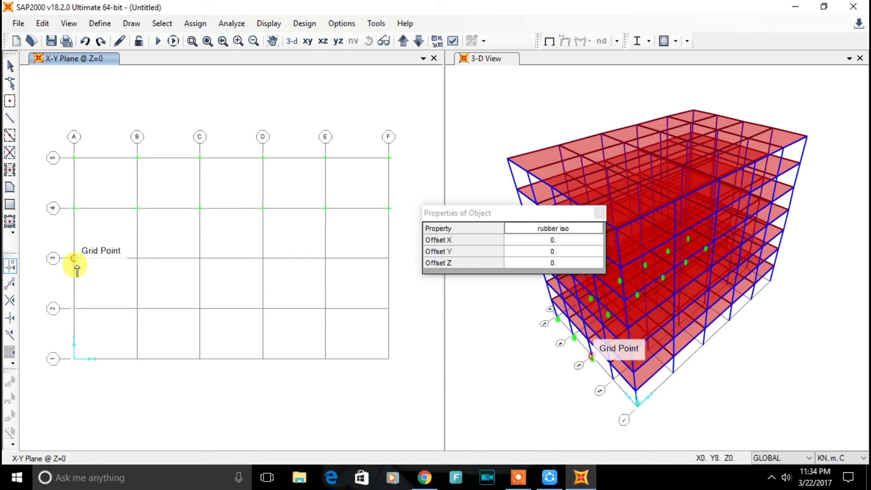
left_click(137, 261)
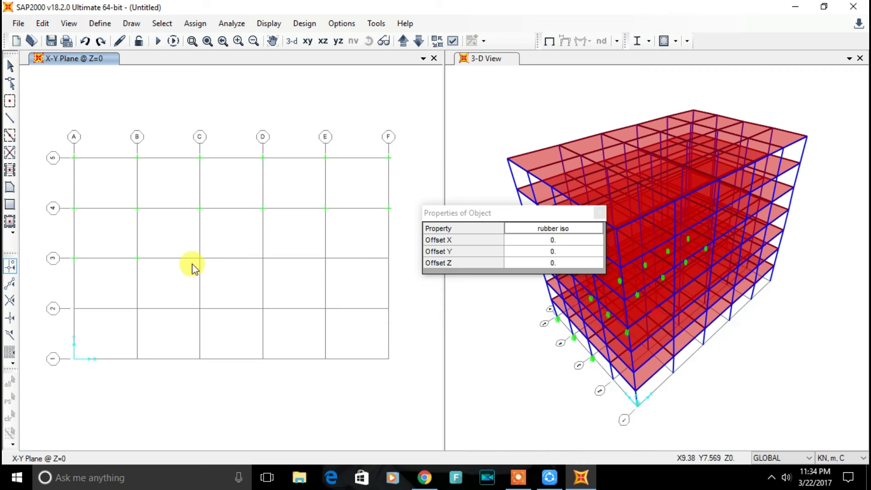
left_click(200, 262)
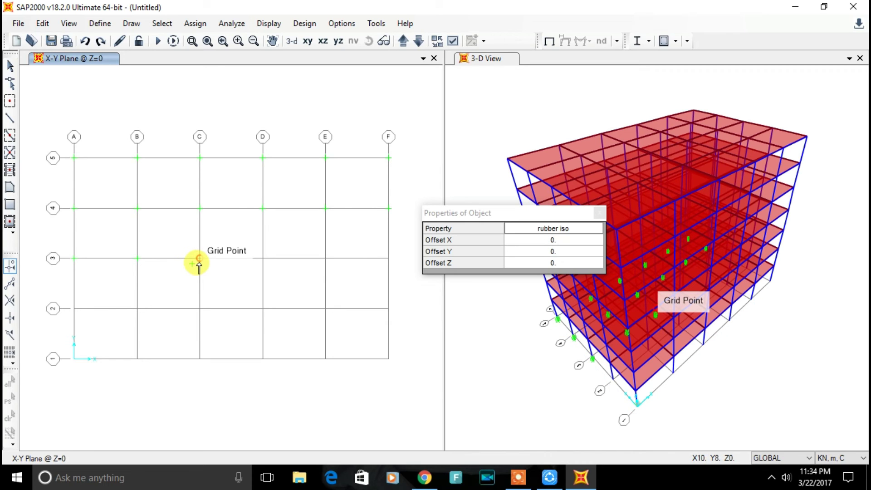
key("ctrl+z")
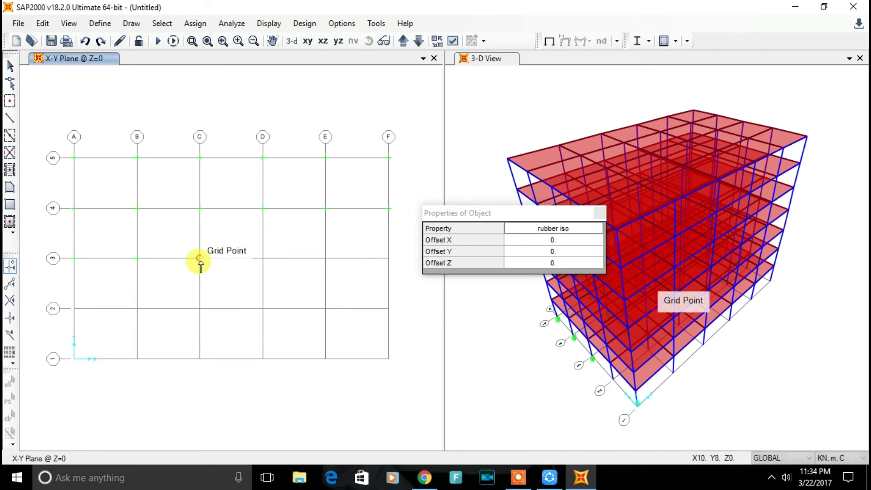
left_click(200, 262)
left_click(261, 260)
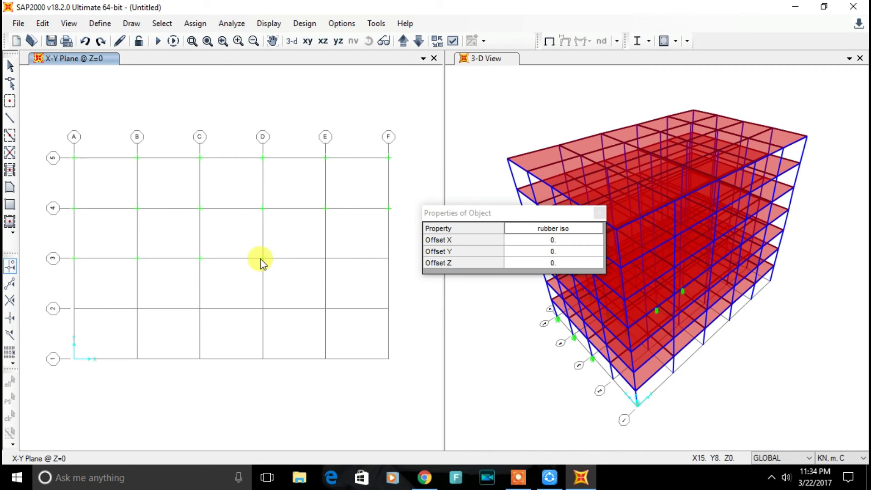
left_click(325, 259)
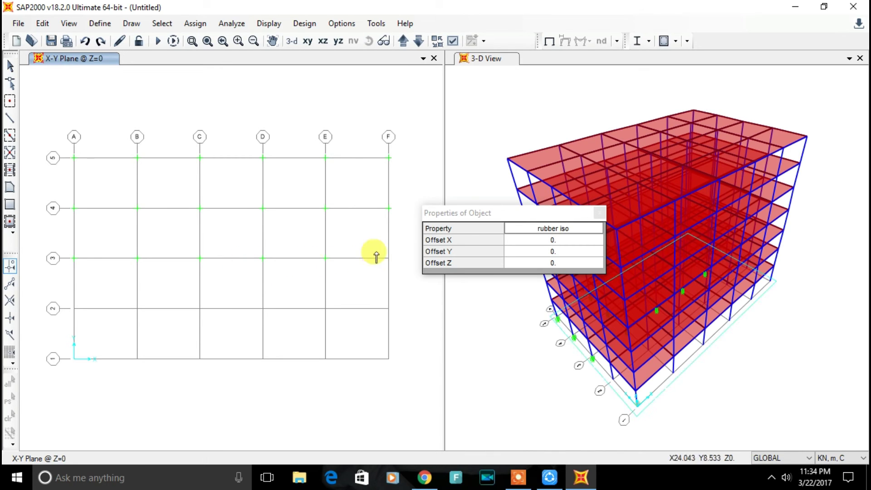
left_click(389, 260)
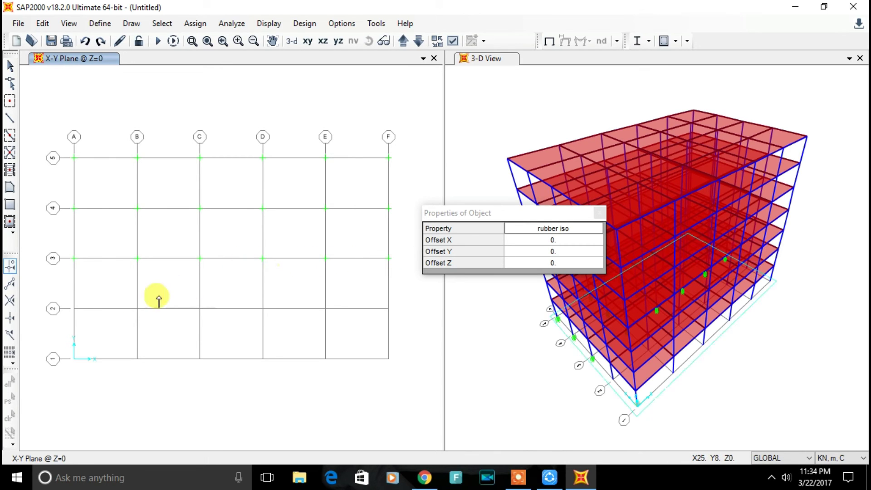
- Place rubber iso one-joint links at grid points A to F along grid line 2
left_click(74, 308)
left_click(137, 308)
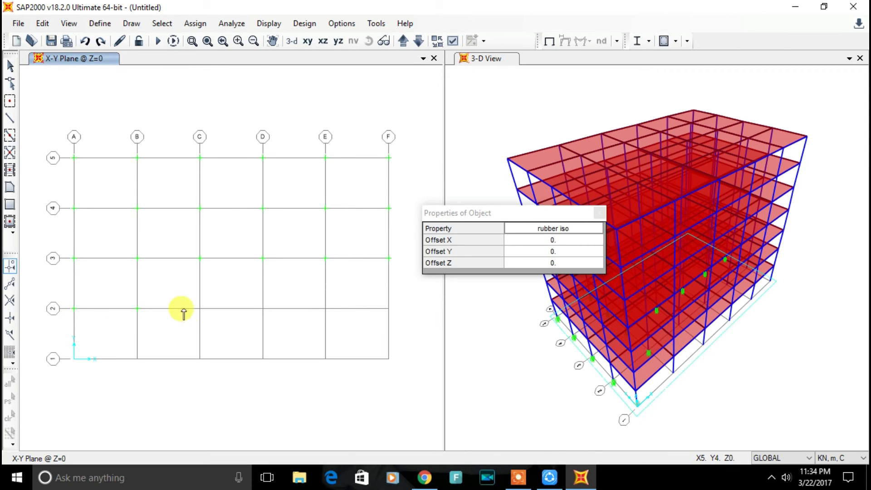
left_click(200, 310)
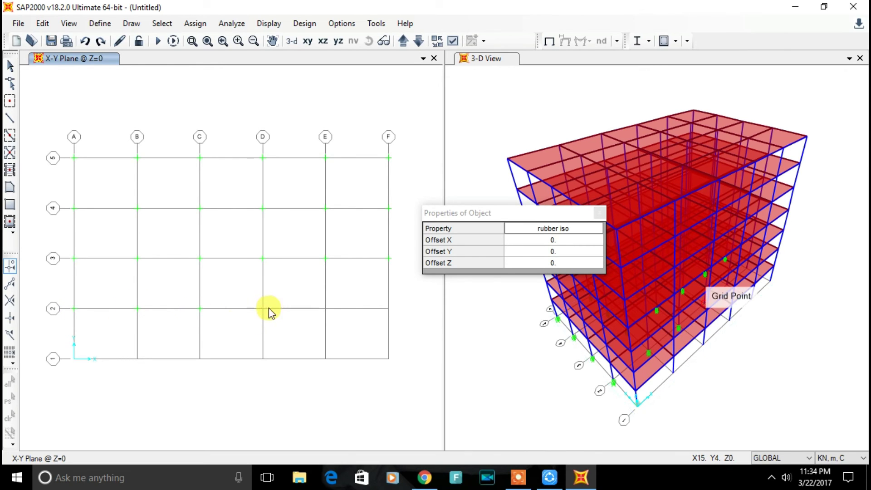
left_click(269, 309)
left_click(325, 309)
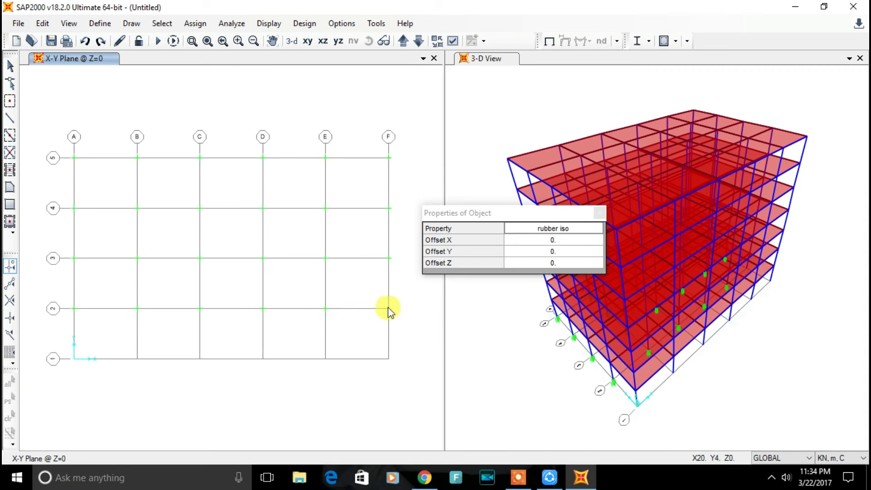
left_click(388, 309)
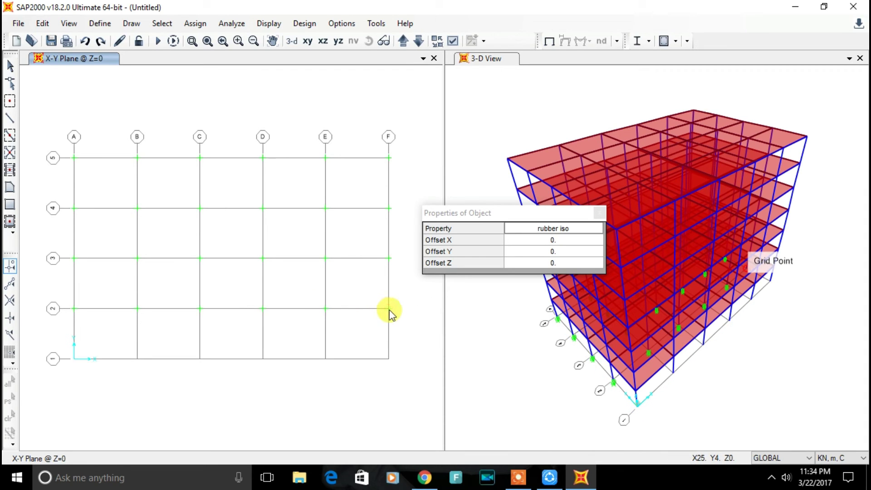
- Place rubber iso links at grid points A to F along grid line 1 and leave link drawing
left_click(74, 359)
left_click(137, 359)
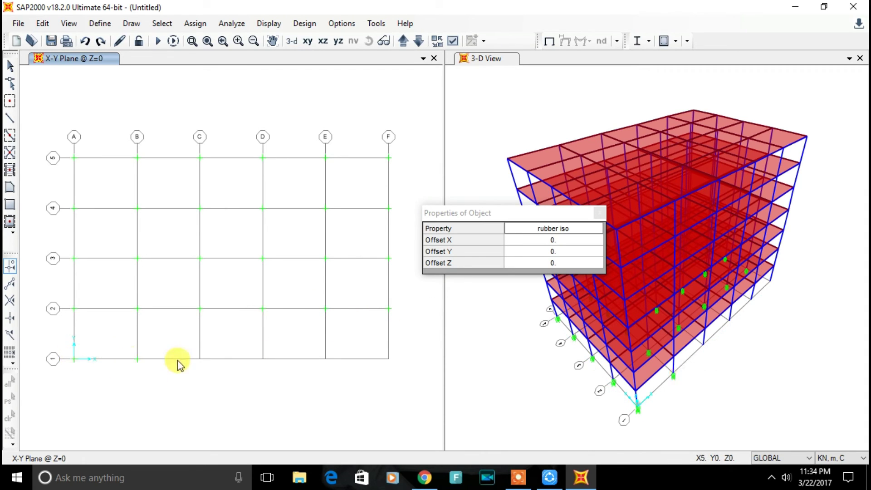
left_click(200, 359)
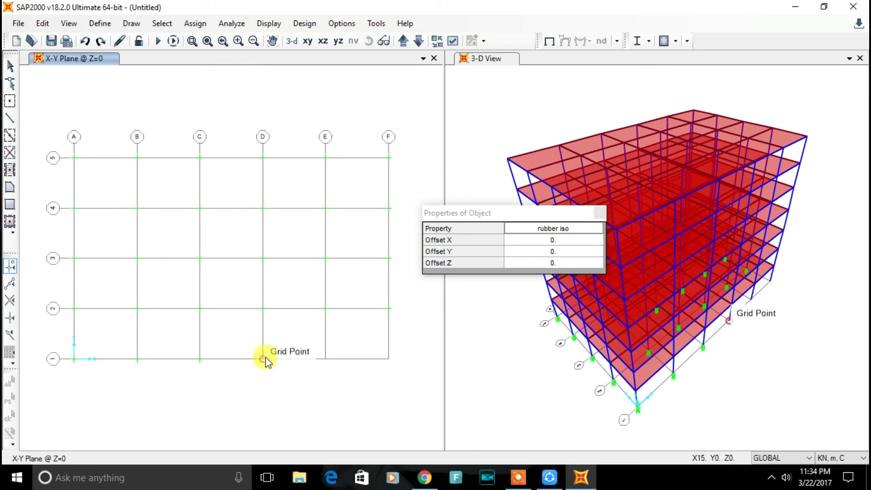
left_click(263, 359)
left_click(323, 361)
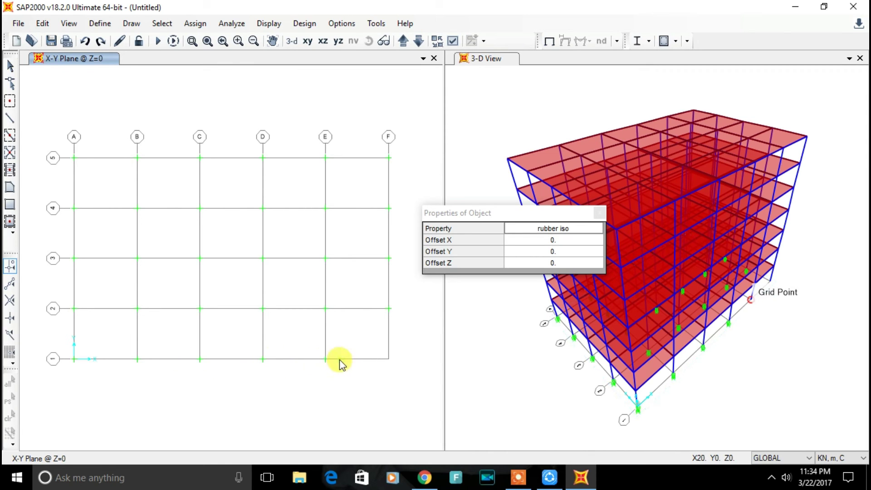
left_click(389, 359)
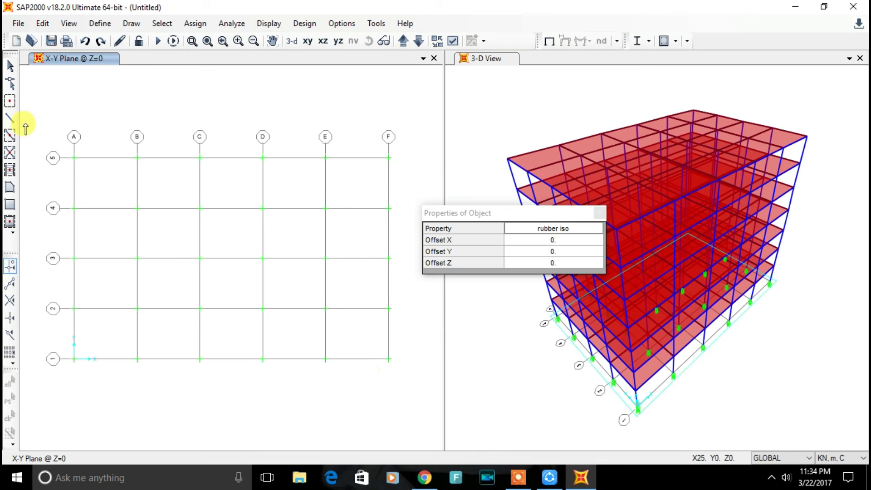
left_click(10, 68)
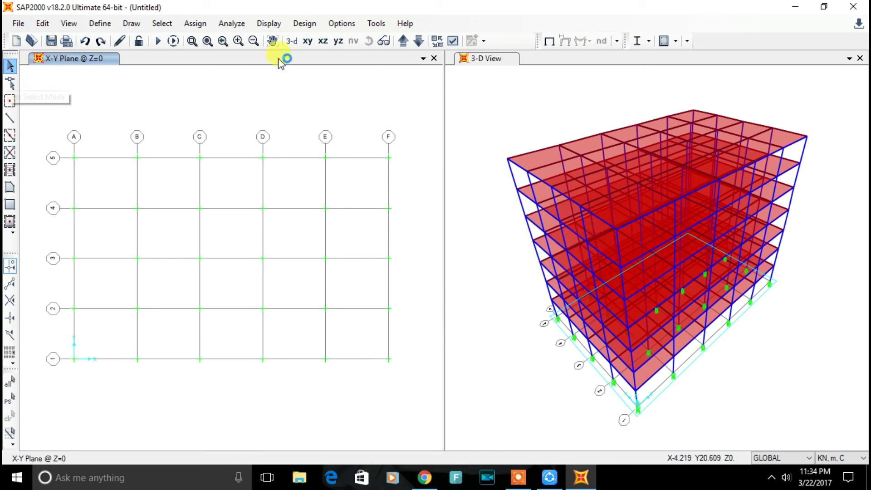
- Show the X-Z elevation at Y=16 and examine the isolator links under the base columns
left_click(322, 41)
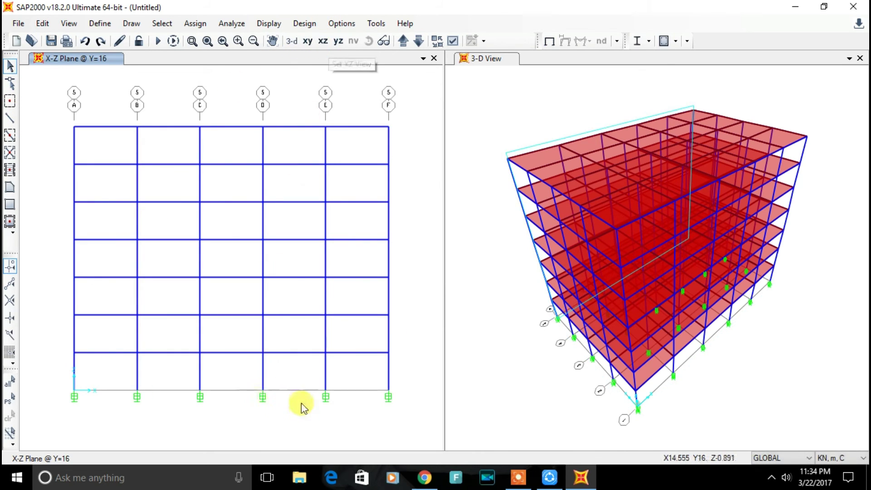
right_click(262, 400)
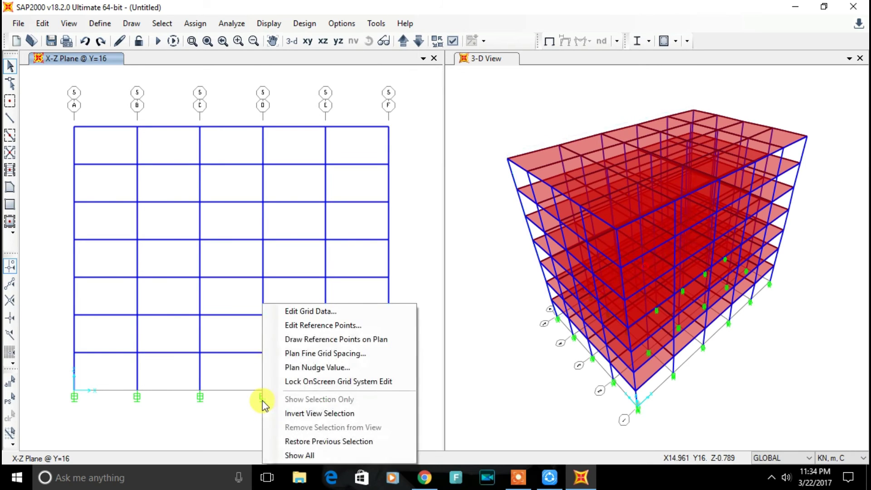
left_click(218, 420)
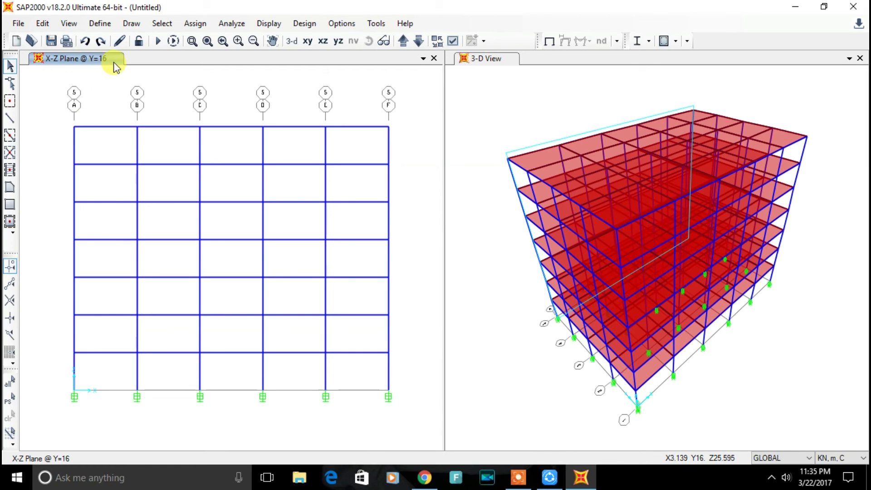
- Start a new time history function of type From File and name it elcentro
left_click(101, 23)
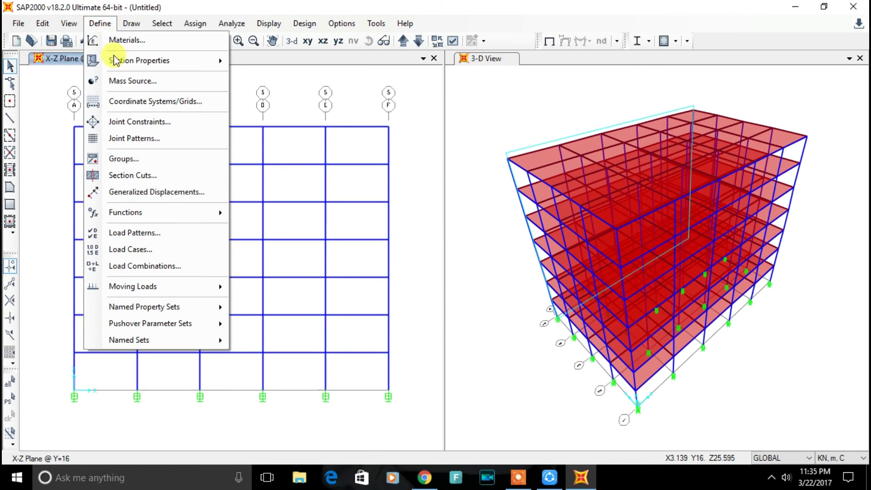
mouse_move(152, 209)
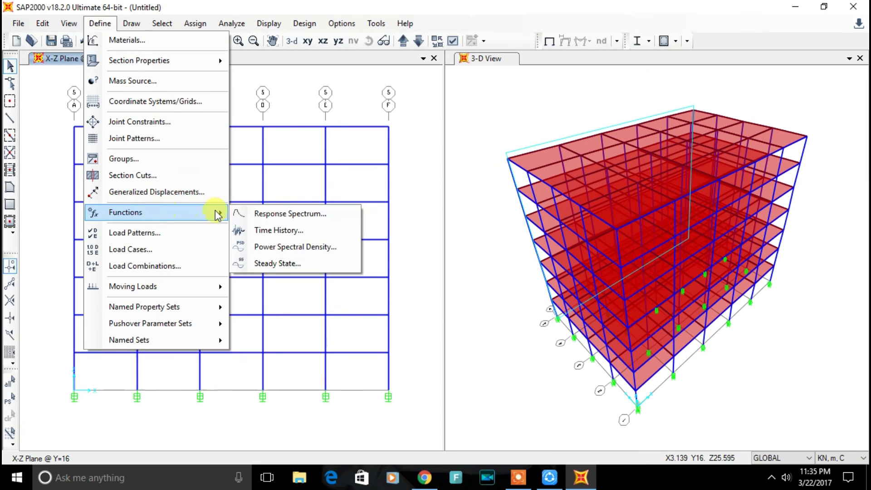
left_click(282, 232)
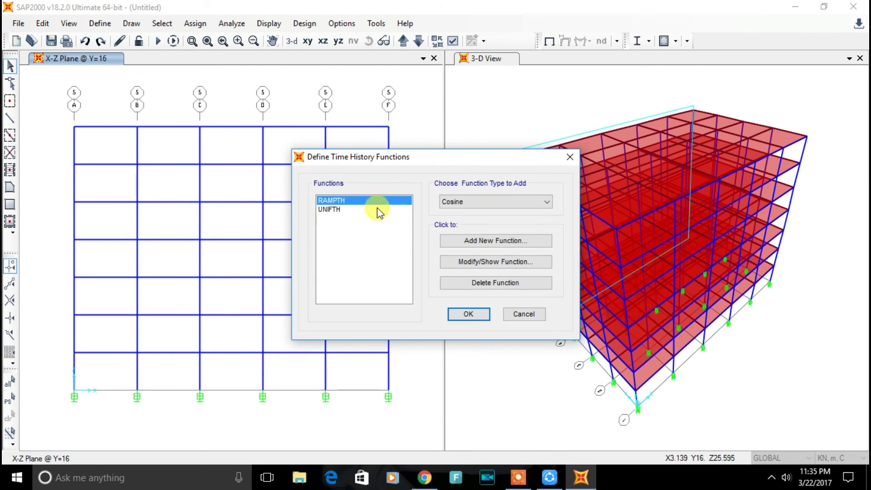
left_click(465, 201)
left_click(476, 223)
left_click(488, 243)
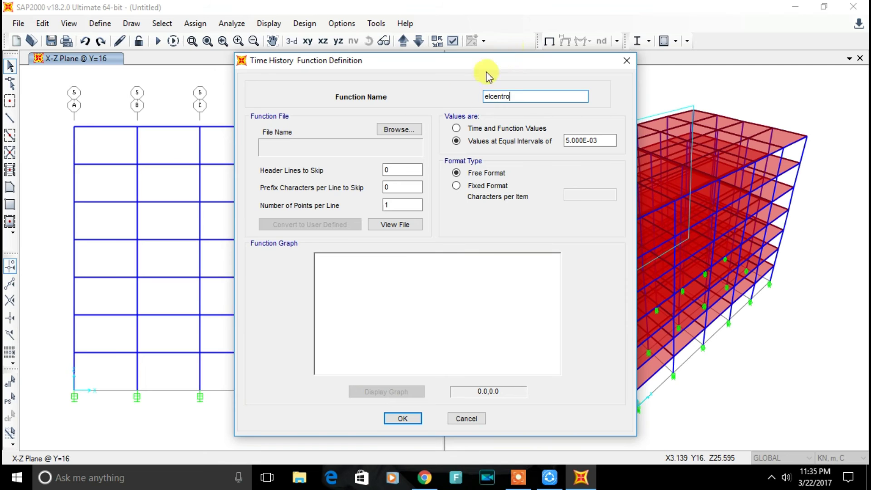
- Load RSN6_IMPVALL.I_I-ELC180.AT2 from the x-direction folder of the desktop's El Centro Imperial Valley records as the function file
left_click(410, 129)
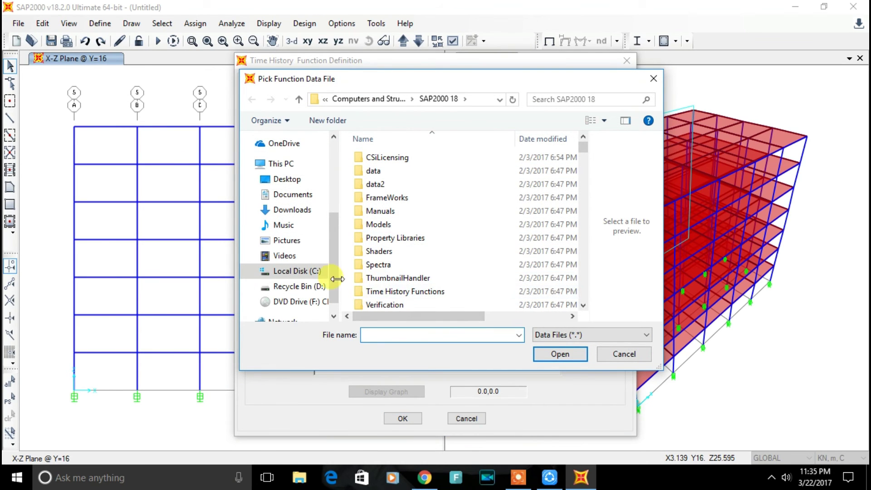
left_click(291, 179)
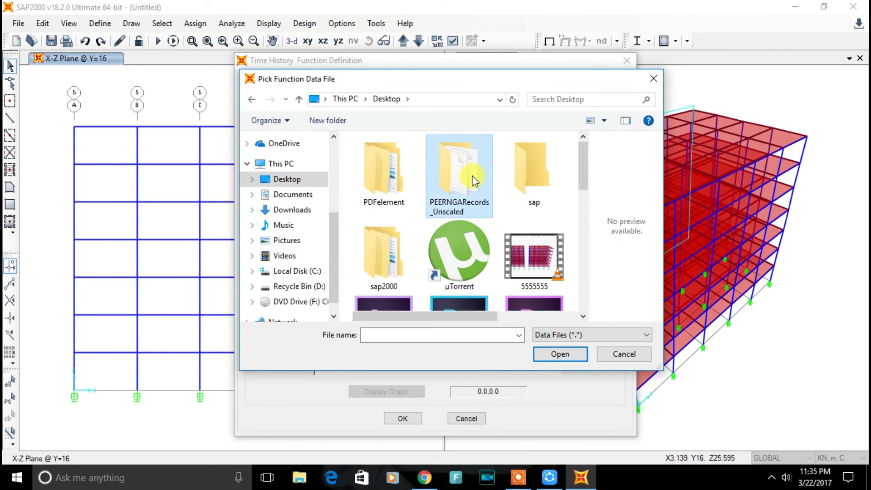
double_click(447, 166)
double_click(405, 157)
double_click(407, 157)
left_click(407, 157)
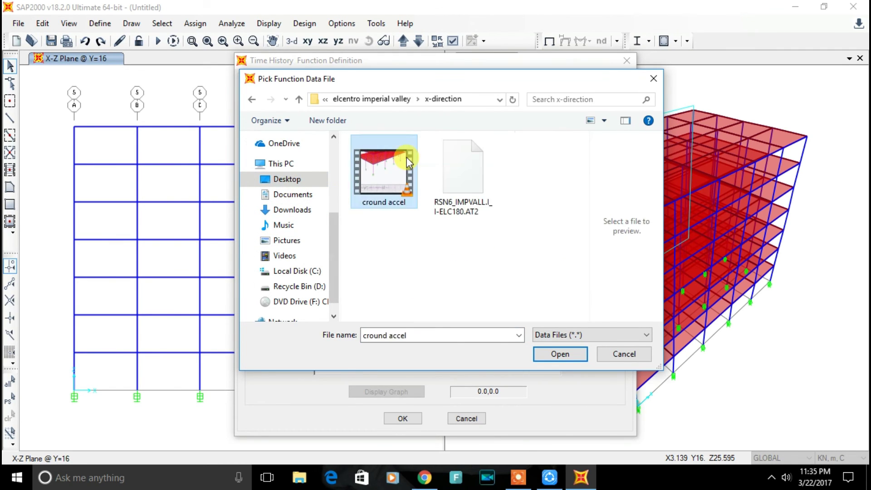
left_click(486, 157)
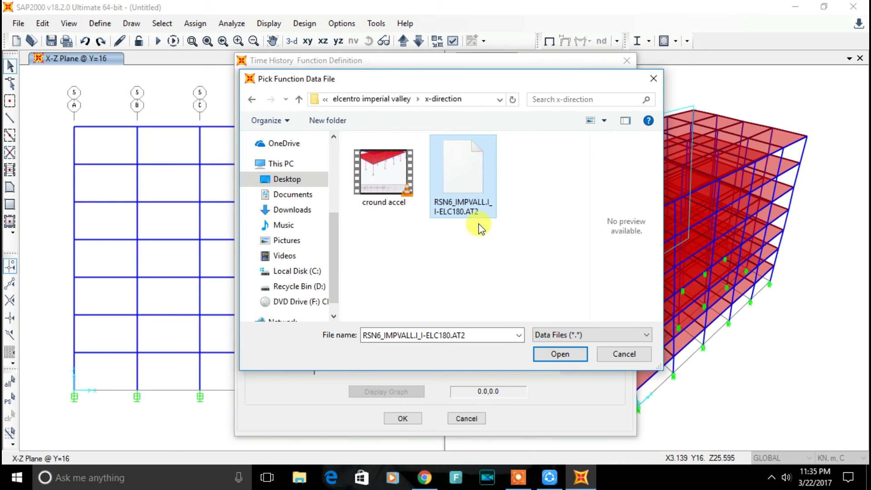
left_click(560, 355)
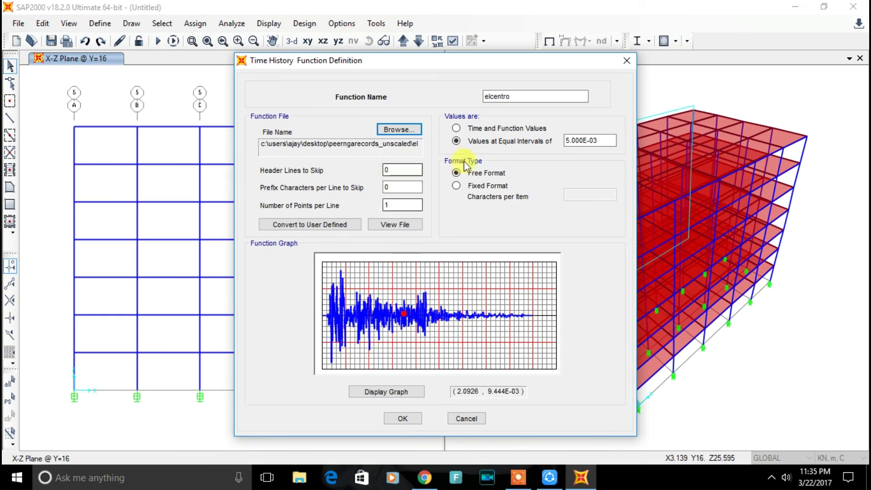
- View the loaded record file in WordPad and examine the DT time step in its header
left_click(394, 226)
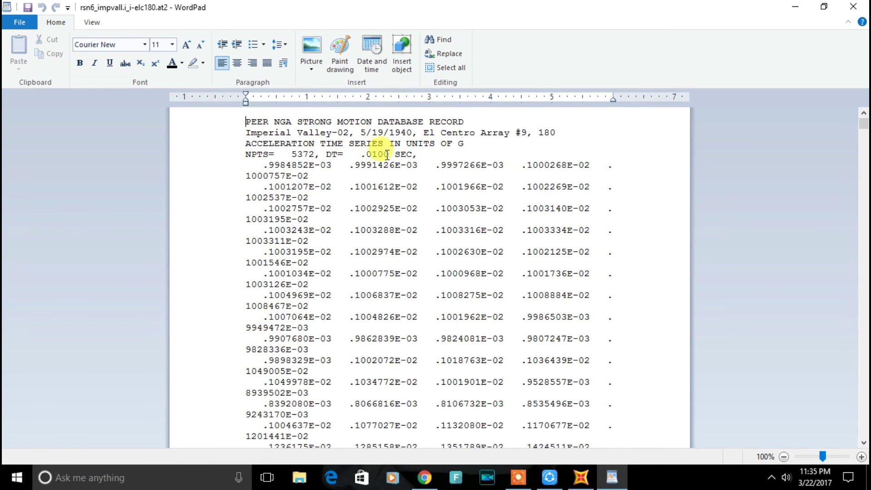
left_click_drag(390, 154, 378, 154)
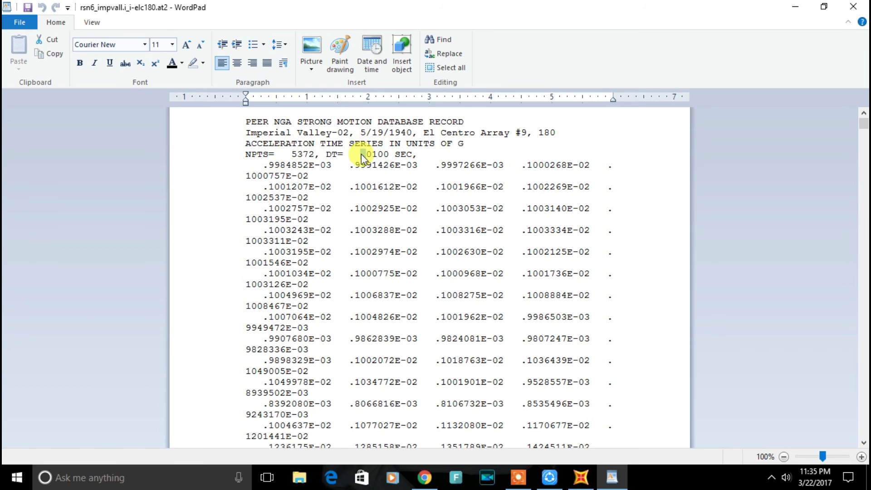
left_click(365, 155)
left_click_drag(362, 154, 395, 154)
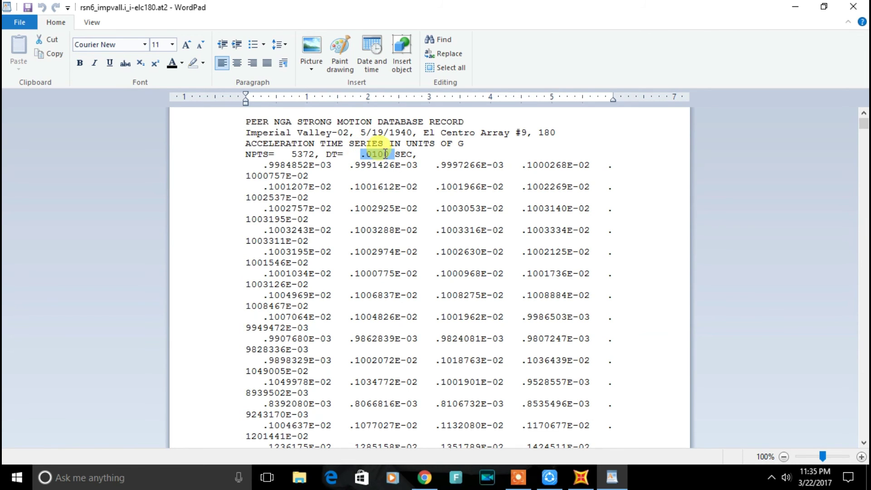
- Switch back to SAP2000 and set the equal interval of the elcentro function values to 0.100
left_click(581, 483)
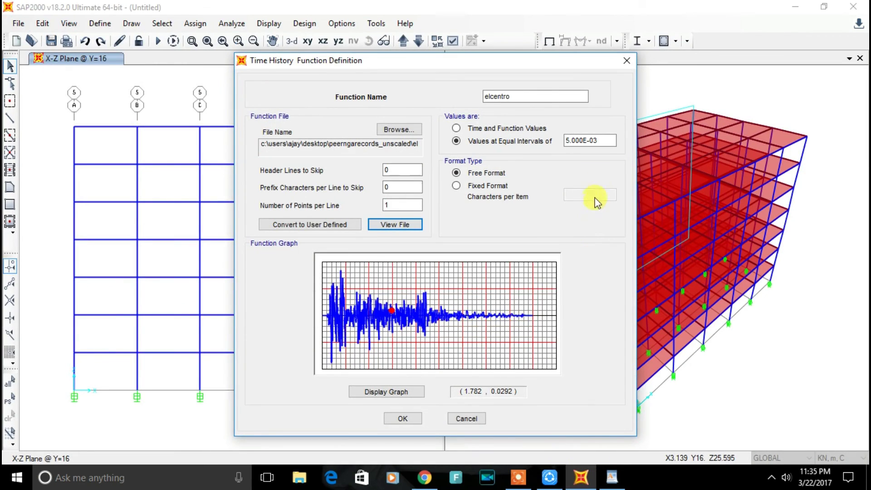
left_click_drag(607, 137, 525, 145)
type("0.10")
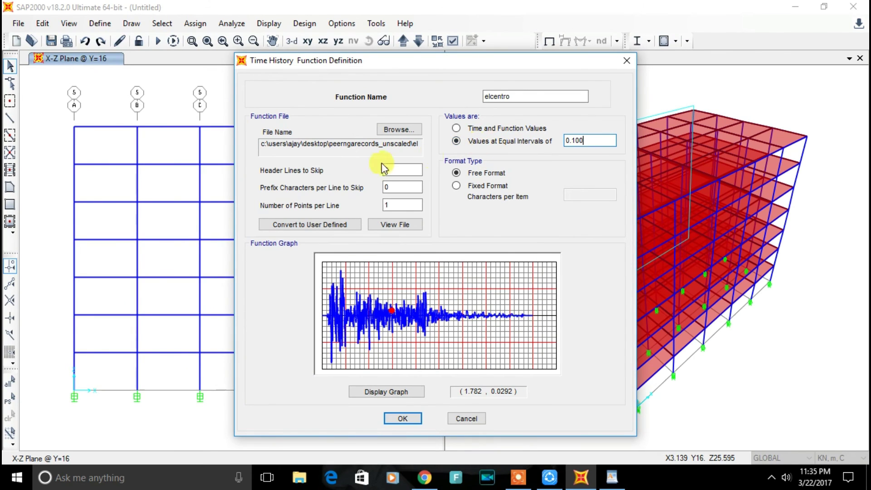
- Check the header of the record file and set the header lines to skip to 4
left_click(612, 479)
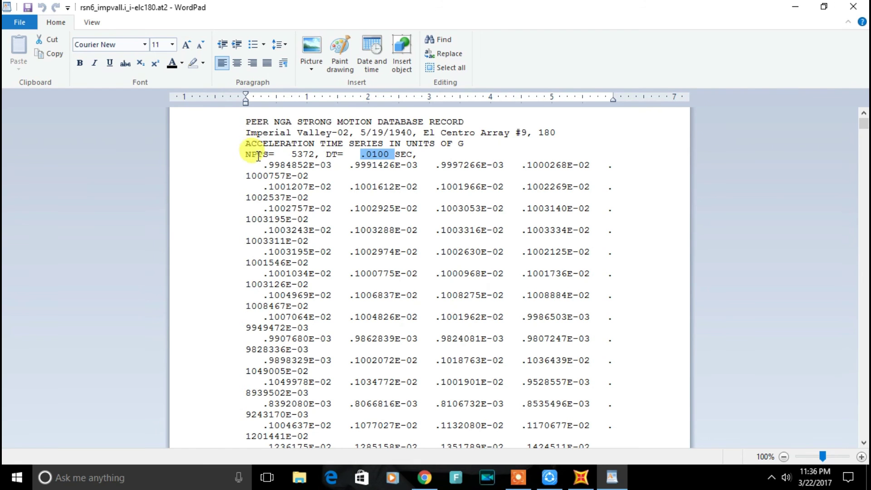
left_click(624, 482)
double_click(388, 169)
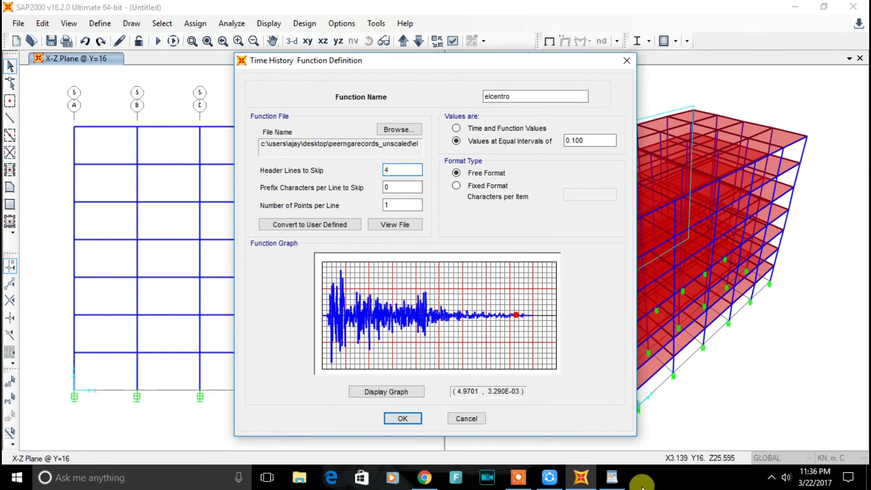
- Check the data columns in the record file, set the number of points per line to 5 and redraw the function graph
left_click(611, 482)
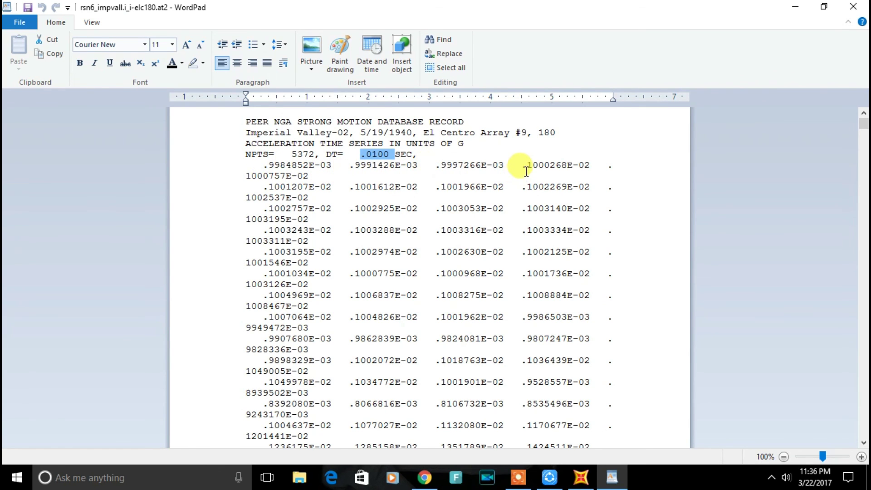
left_click(612, 477)
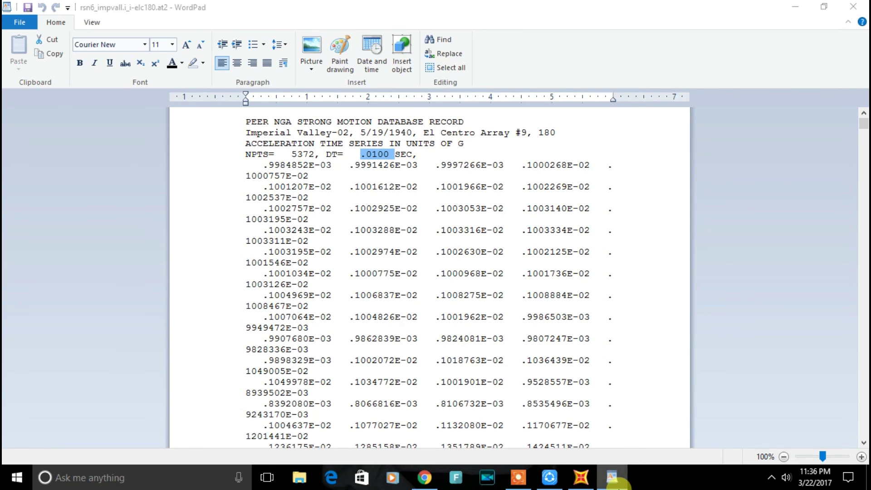
double_click(397, 203)
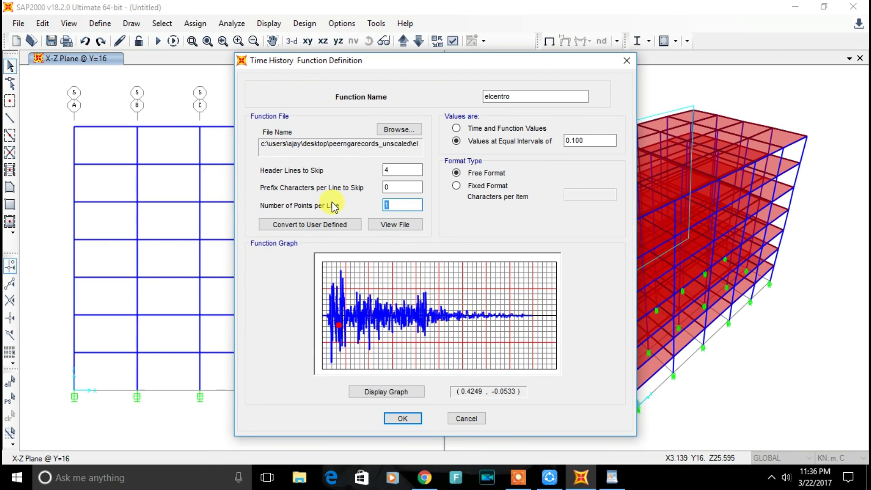
left_click(612, 477)
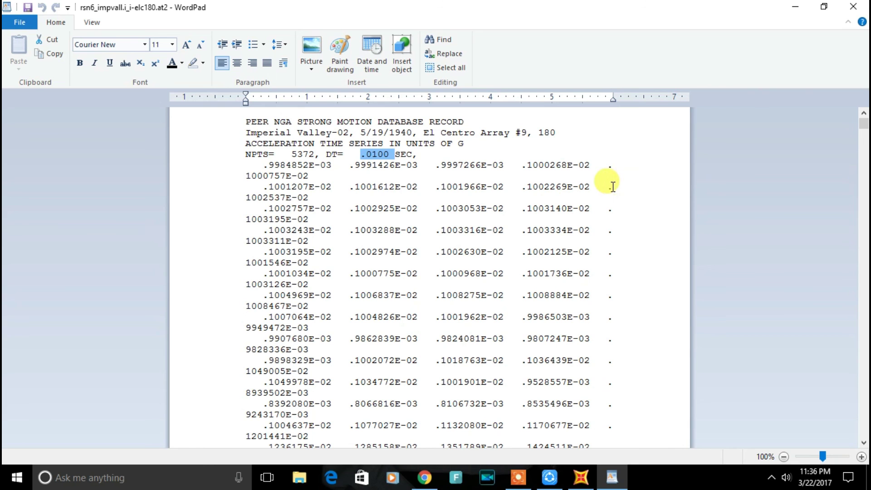
left_click(796, 8)
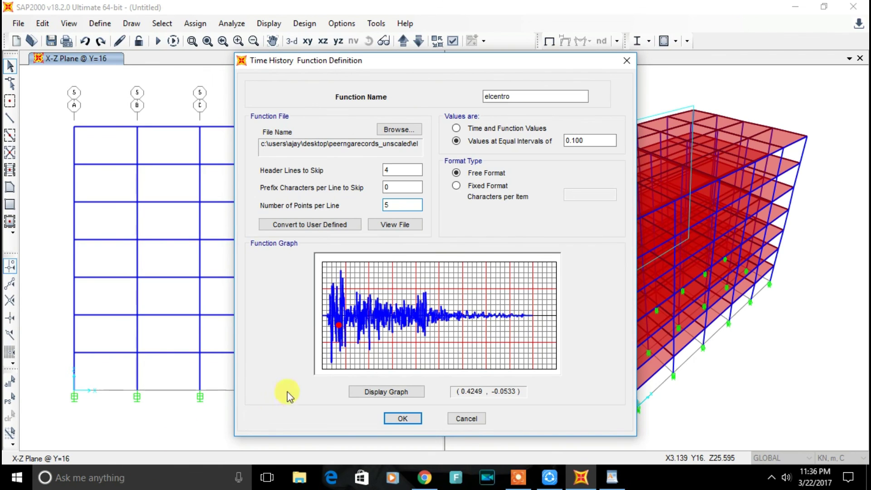
left_click(370, 393)
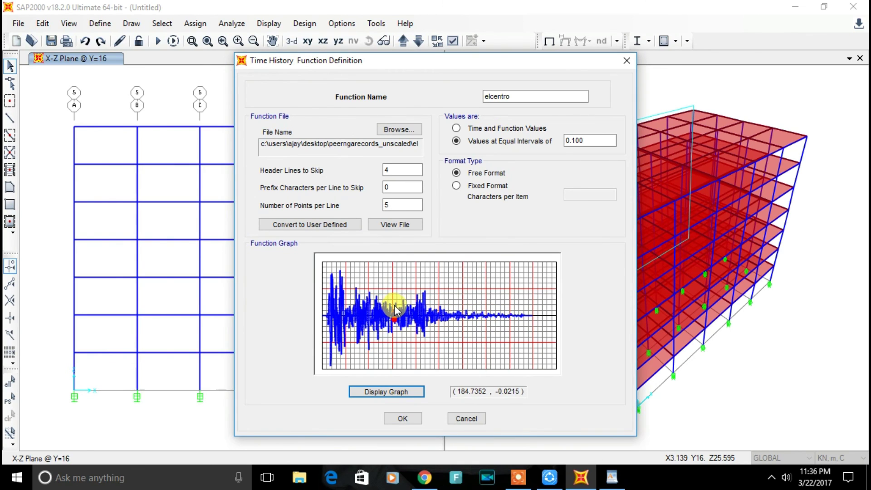
- Try 4, 3 and again 4 points per line for the elcentro function, comparing the redrawn graphs
double_click(387, 206)
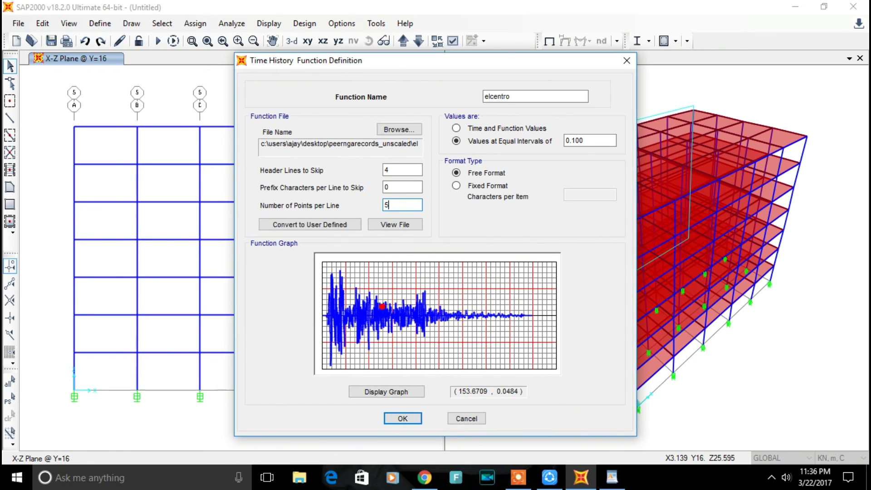
type("4")
left_click(400, 393)
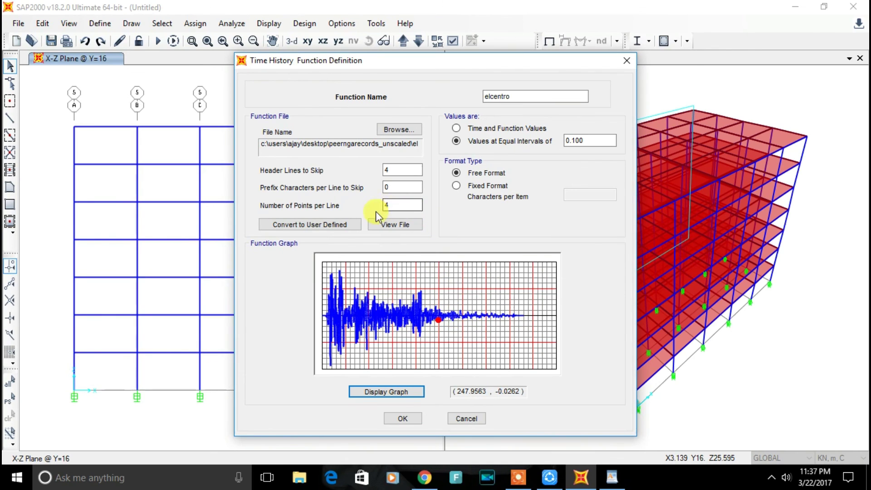
double_click(399, 205)
type("3")
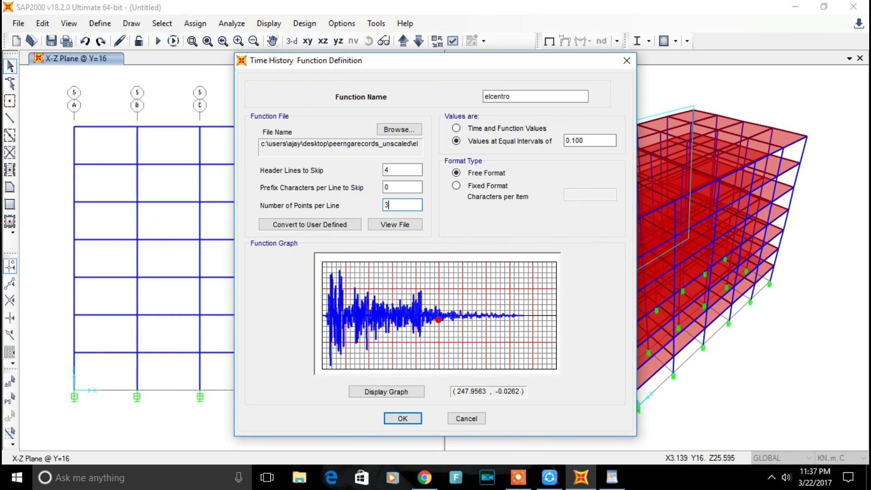
left_click(393, 389)
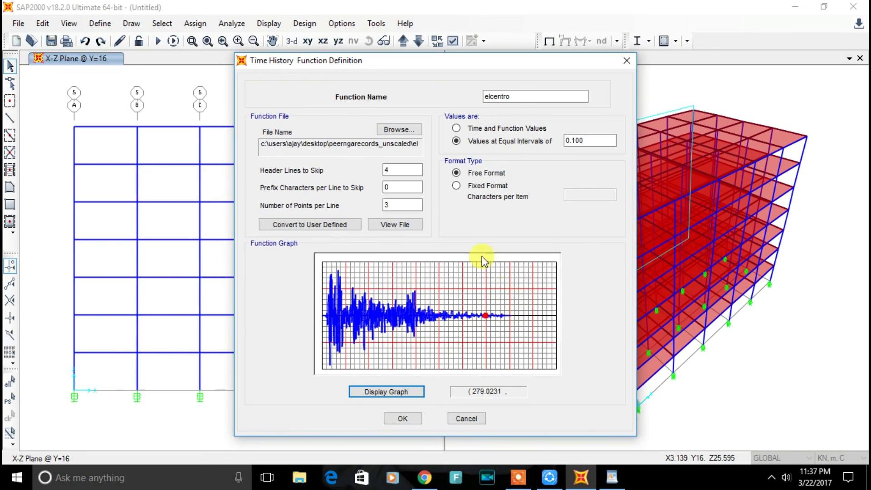
double_click(411, 204)
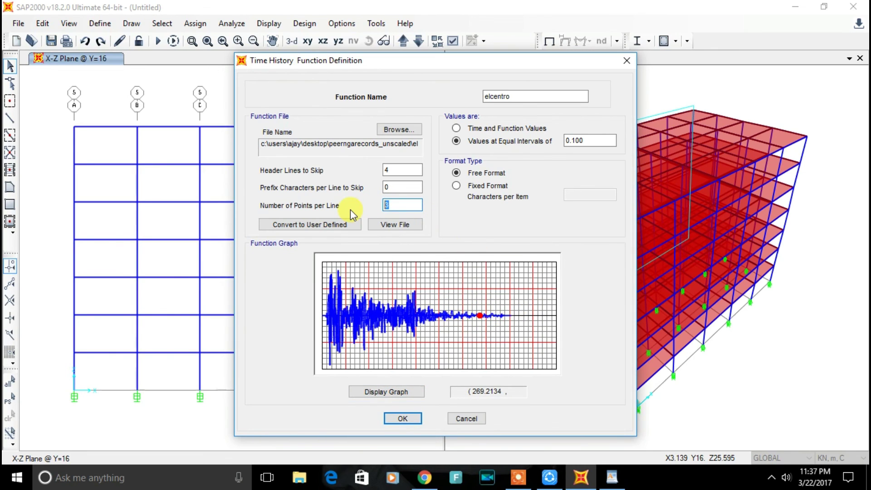
type("4")
- Set the equal interval of the function values to 0.01, check it against the record file and redraw the graph
left_click(589, 141)
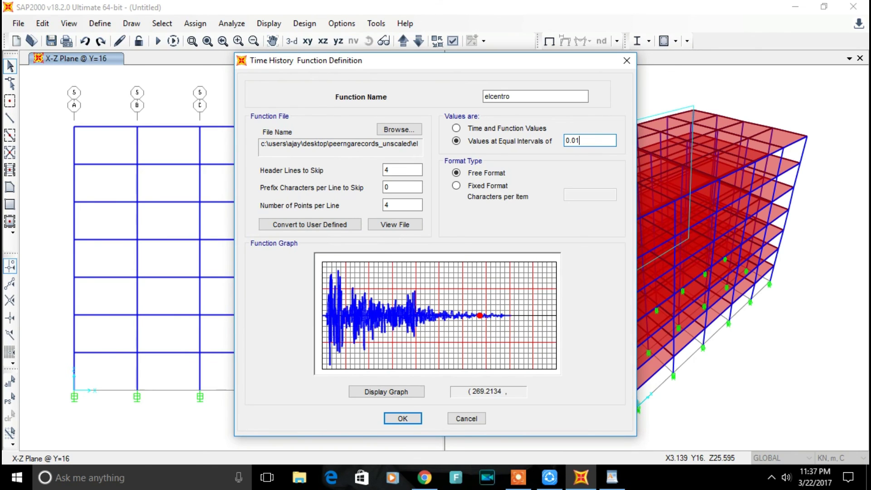
left_click(612, 479)
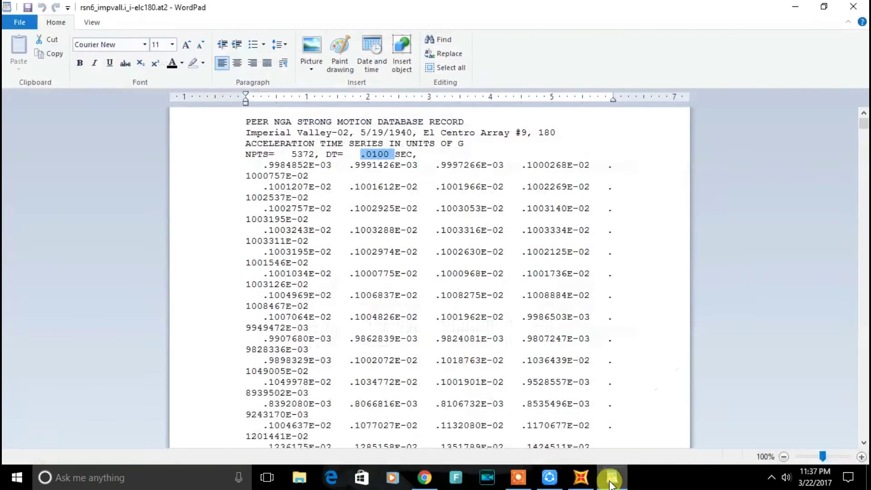
left_click(611, 483)
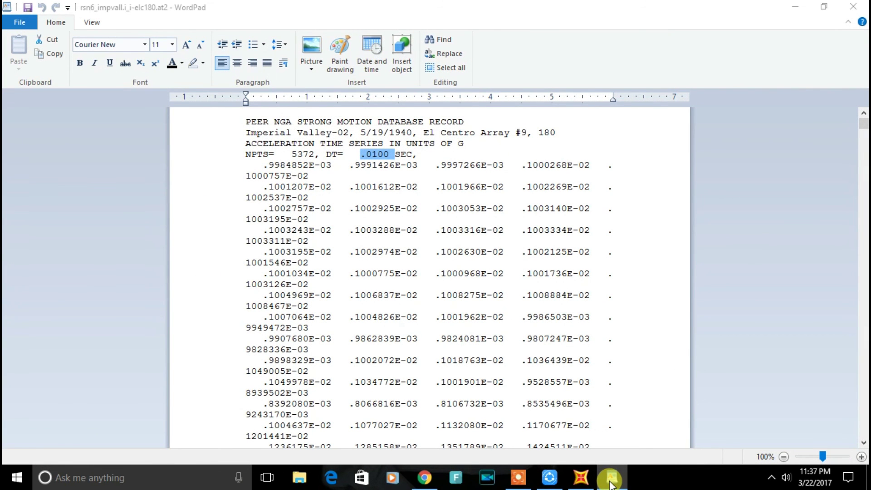
left_click(360, 484)
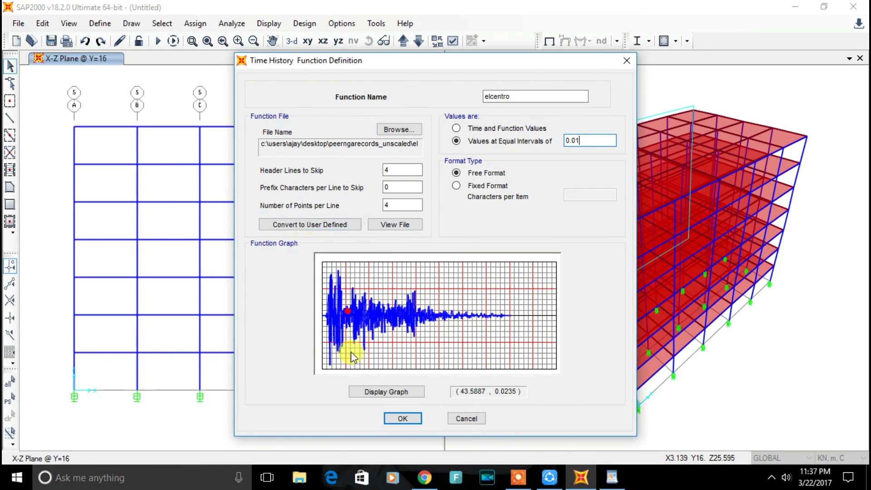
left_click(372, 391)
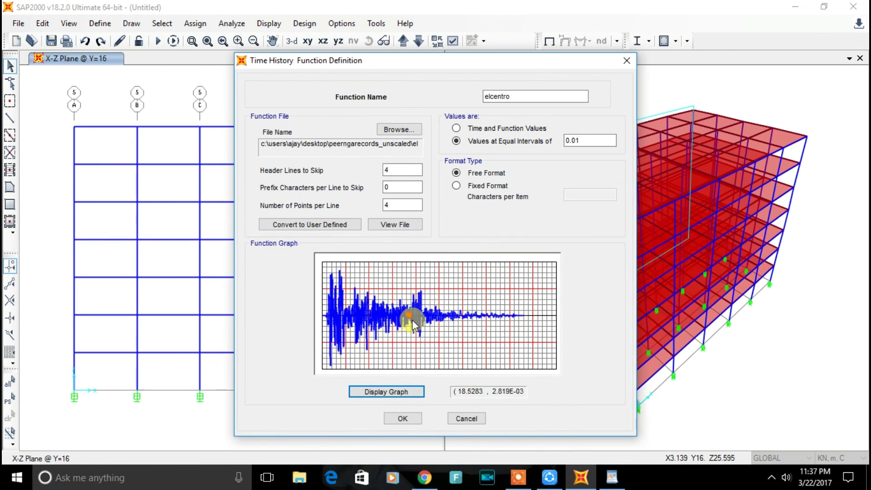
- Set the number of points per line to 5, redraw the graph and accept the elcentro function
double_click(400, 205)
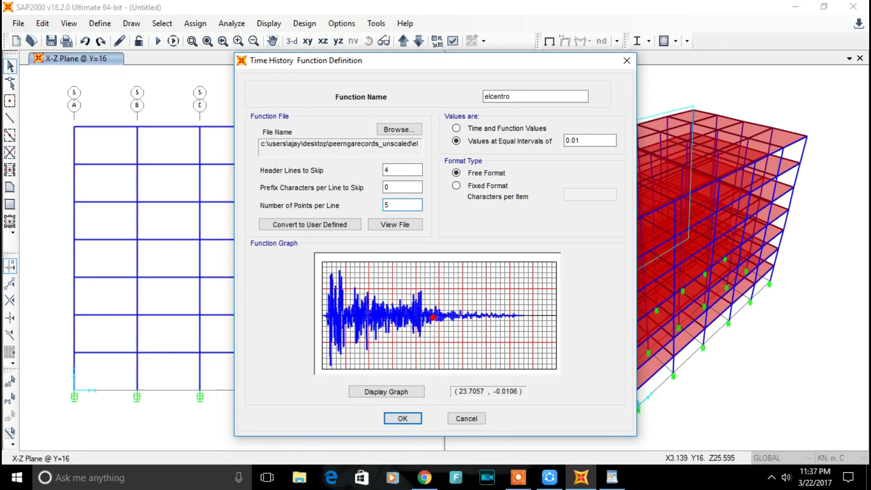
left_click(399, 392)
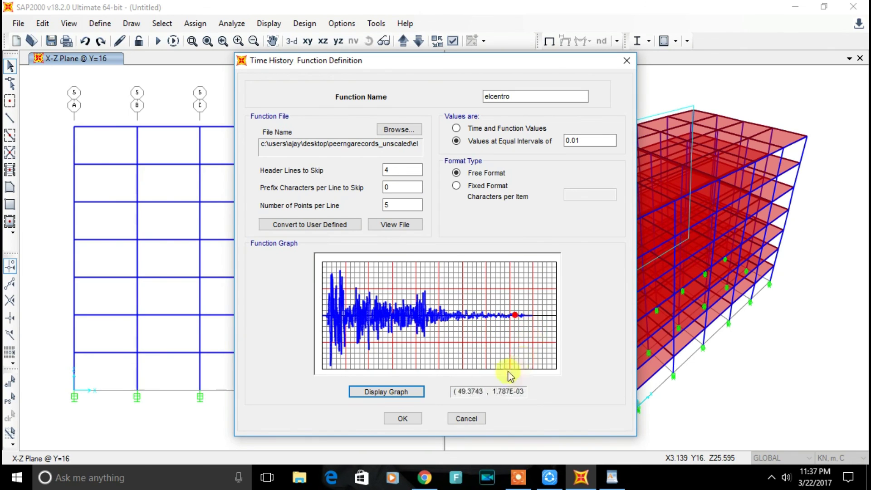
left_click(406, 419)
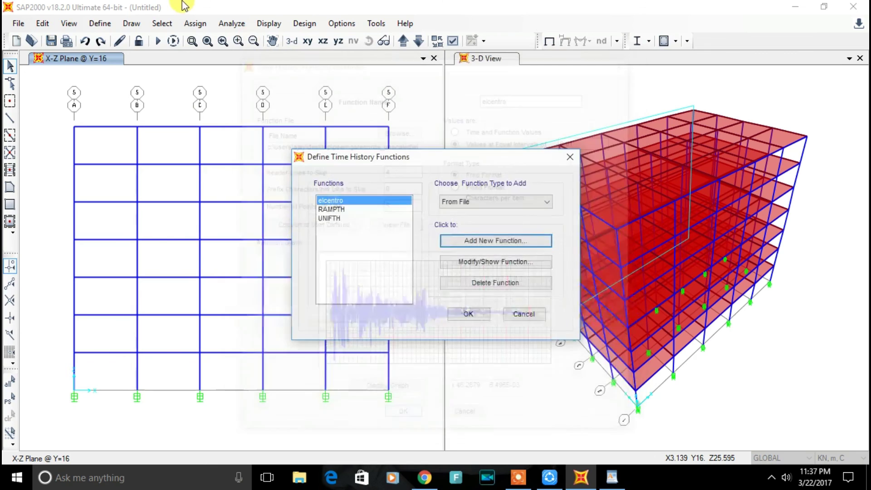